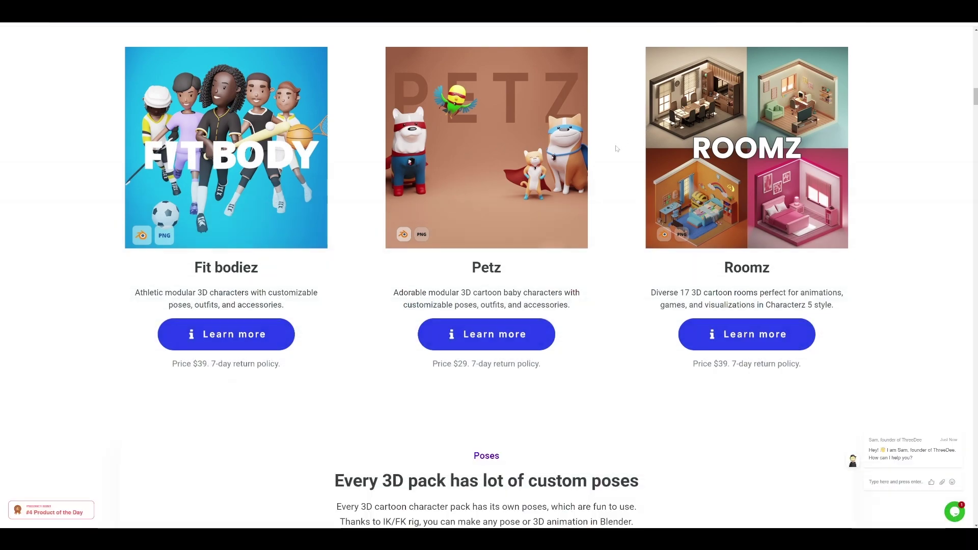
# - Look through the 3D character packs, their custom poses and the super characters section on the ThreeDee website
pyautogui.scroll(-20, 674, 143)
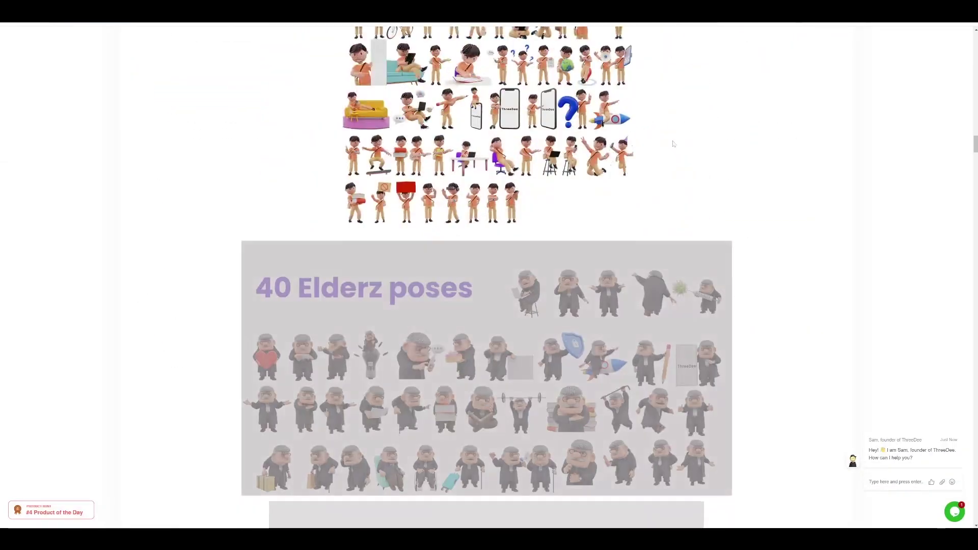
pyautogui.scroll(-6, 673, 138)
pyautogui.scroll(12, 677, 139)
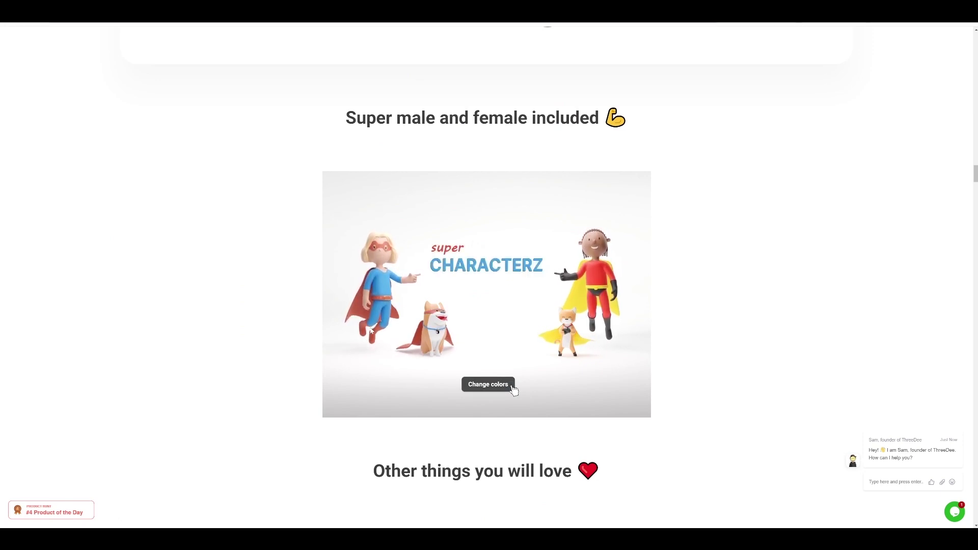
pyautogui.scroll(-1, 764, 191)
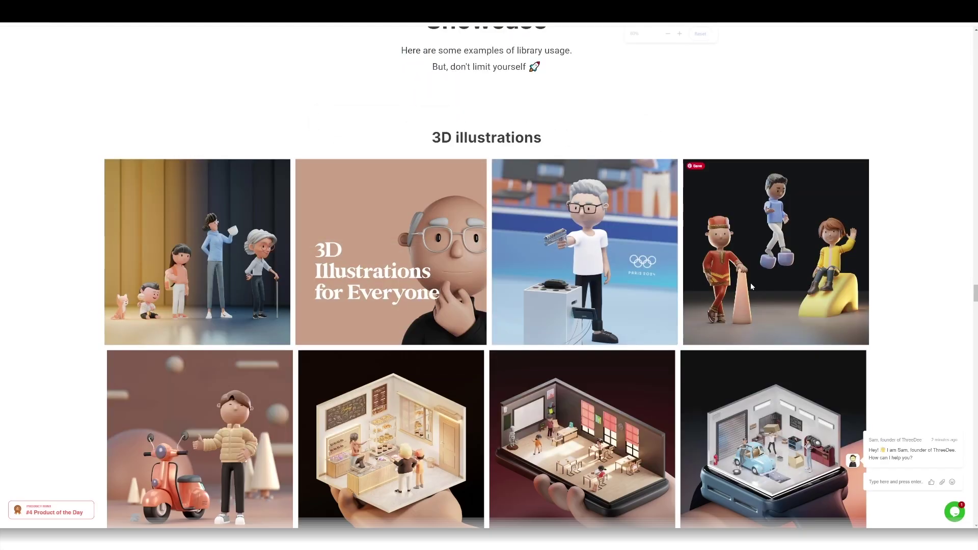
# - Shrink the page view and examine the showcase examples of 3D illustrations and their use in UI designs
pyautogui.hotkey('ctrl', '-')
pyautogui.hotkey('ctrl', '-')
pyautogui.hotkey('ctrl', '-')
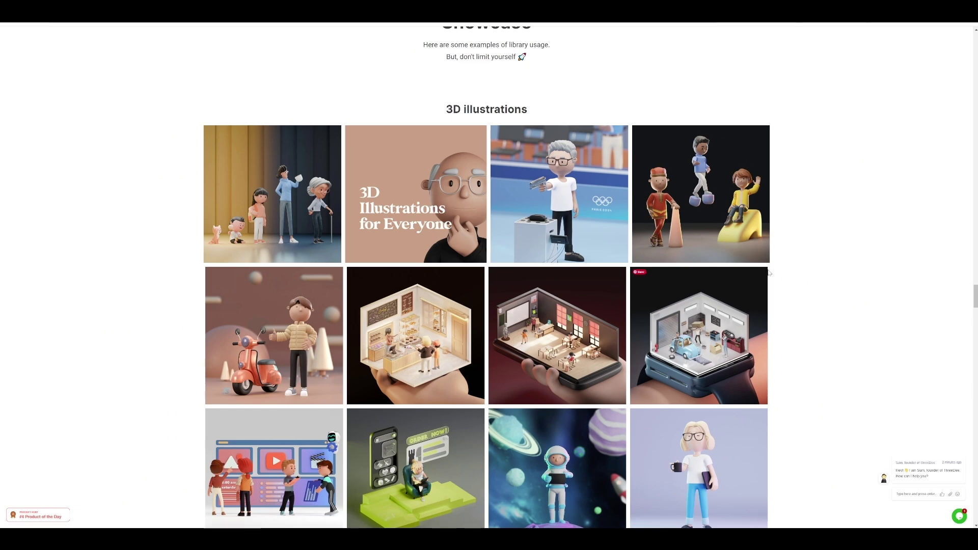
pyautogui.scroll(-2, 771, 272)
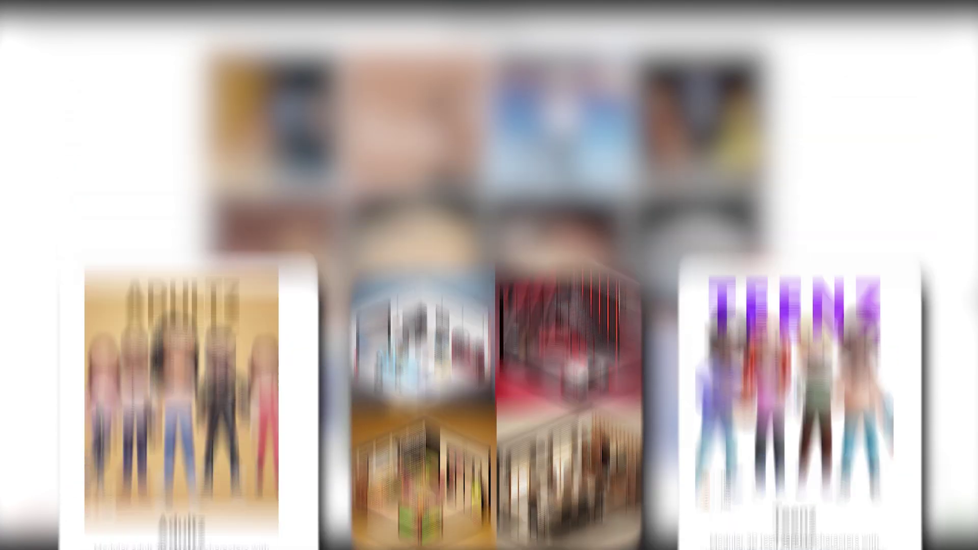
pyautogui.scroll(-1, 593, 336)
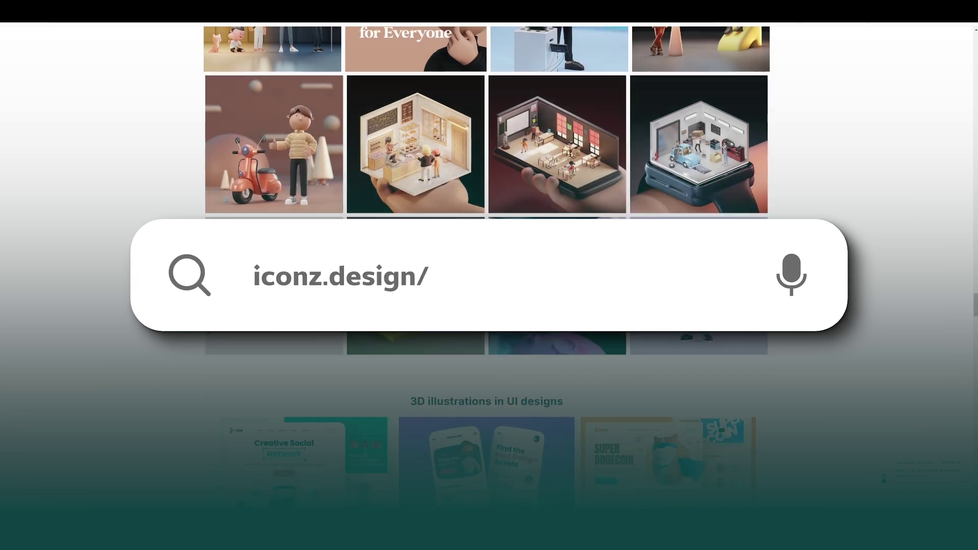
pyautogui.scroll(-4, 617, 317)
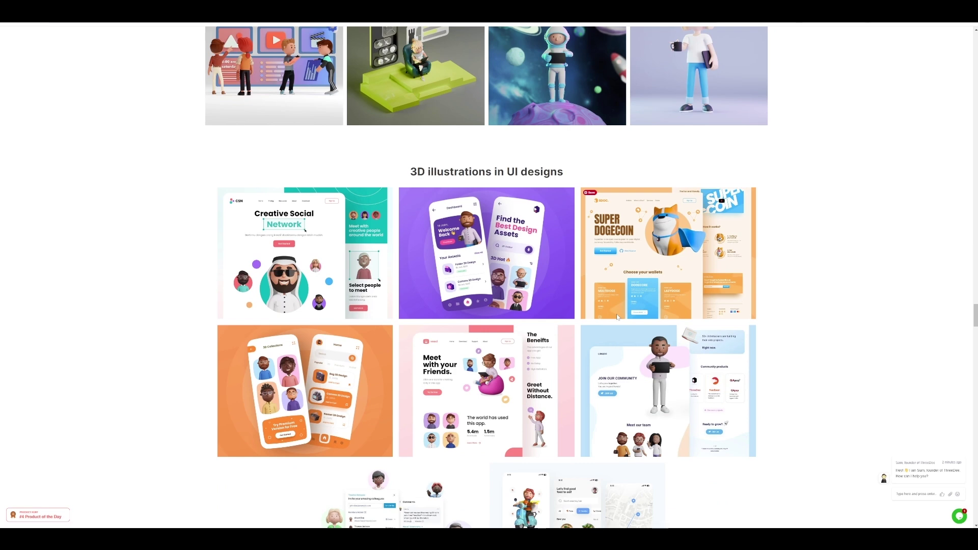
pyautogui.scroll(-3, 617, 316)
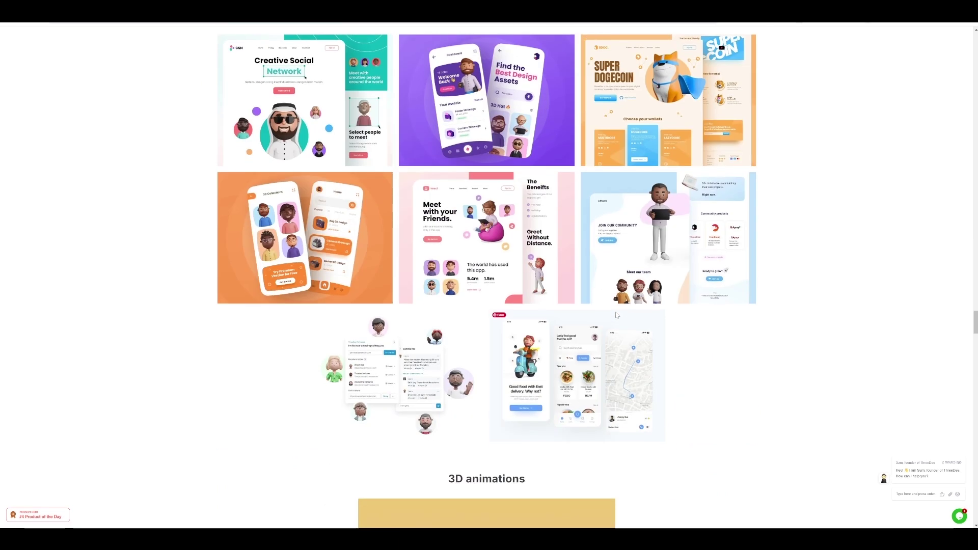
pyautogui.scroll(1, 615, 312)
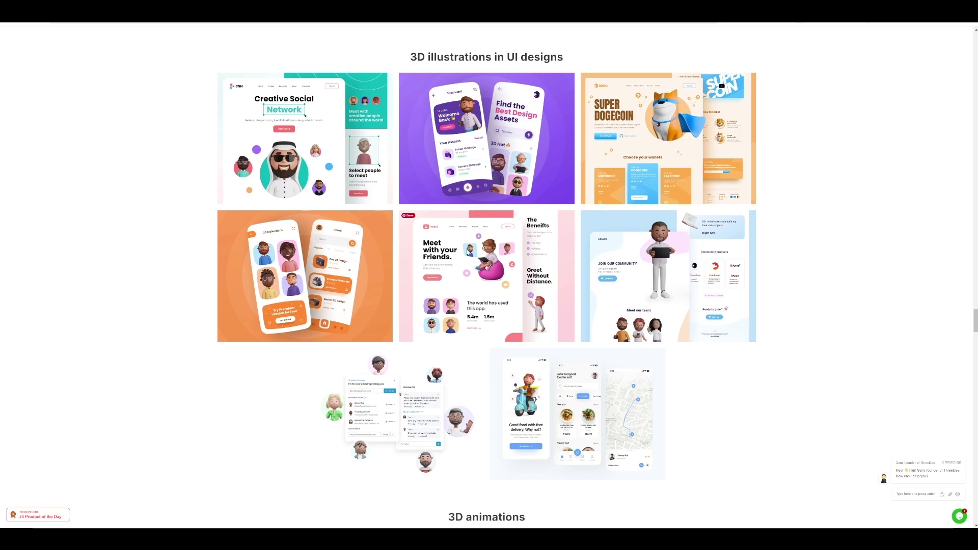
pyautogui.scroll(1, 488, 129)
pyautogui.scroll(-2, 447, 152)
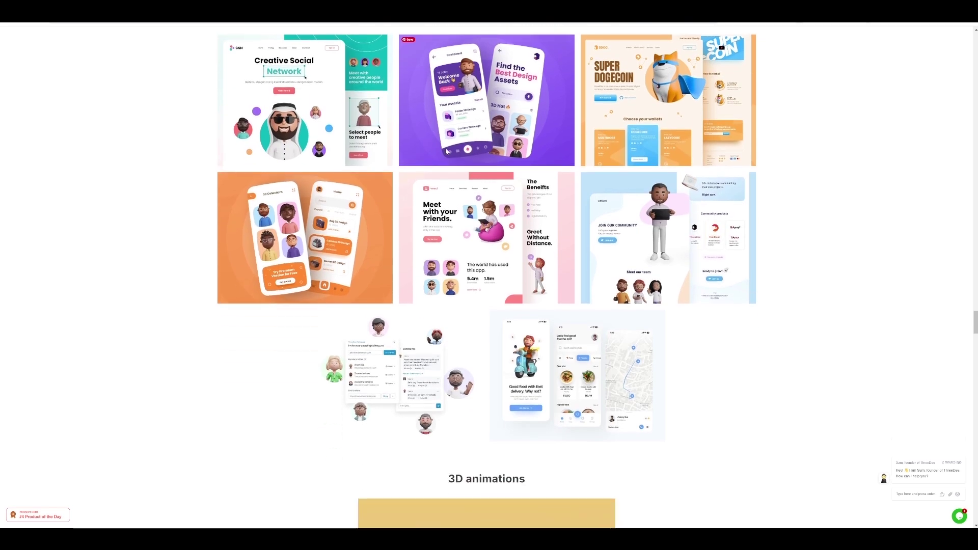
pyautogui.scroll(2, 682, 171)
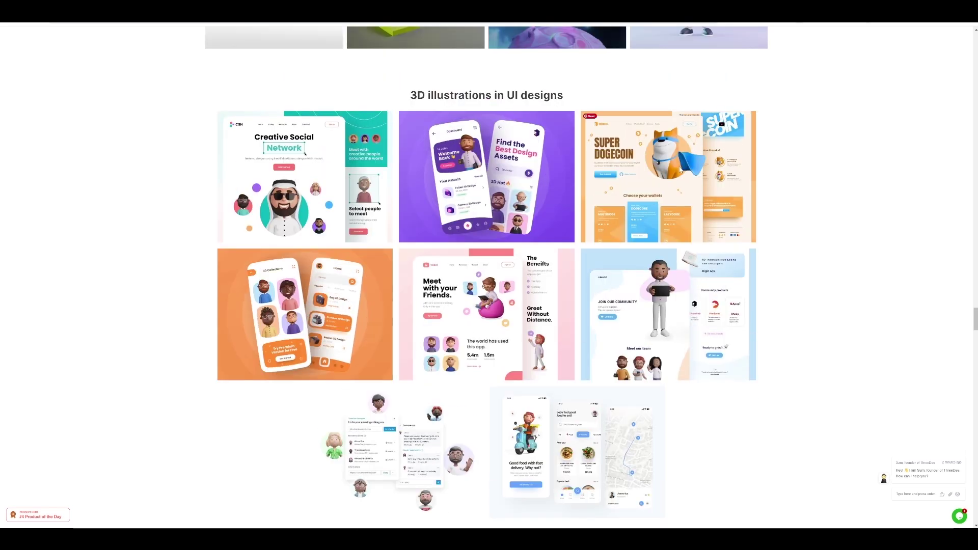
pyautogui.scroll(-4, 693, 170)
pyautogui.scroll(1, 707, 170)
pyautogui.scroll(2, 707, 170)
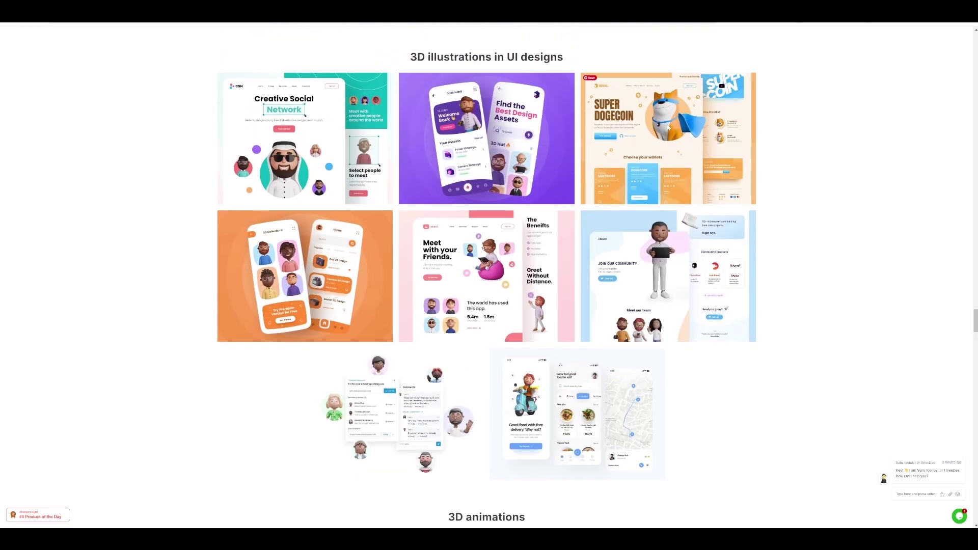
# - Examine the 3D animations examples in the showcase
pyautogui.scroll(-4, 668, 128)
pyautogui.scroll(-10, 668, 127)
pyautogui.scroll(7, 668, 127)
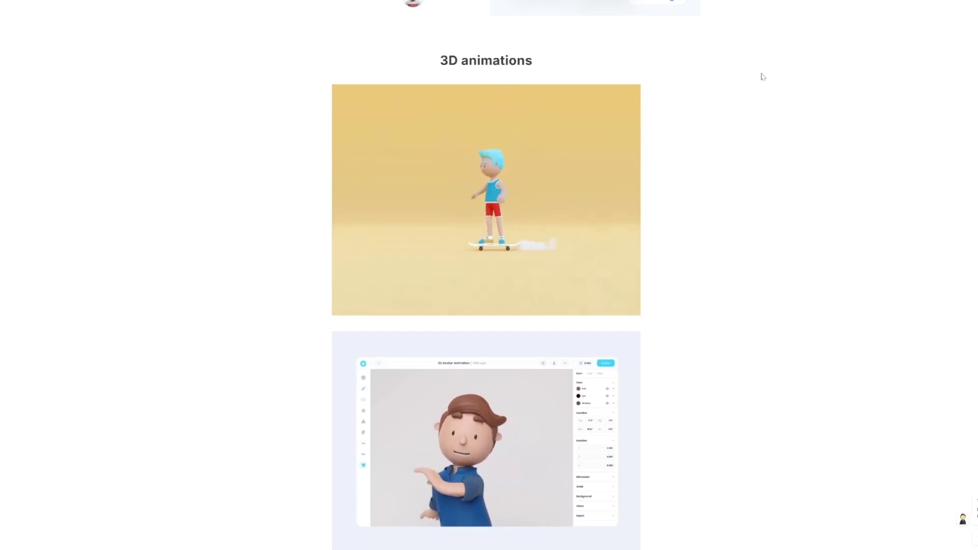
pyautogui.scroll(-14, 762, 77)
pyautogui.scroll(12, 676, 199)
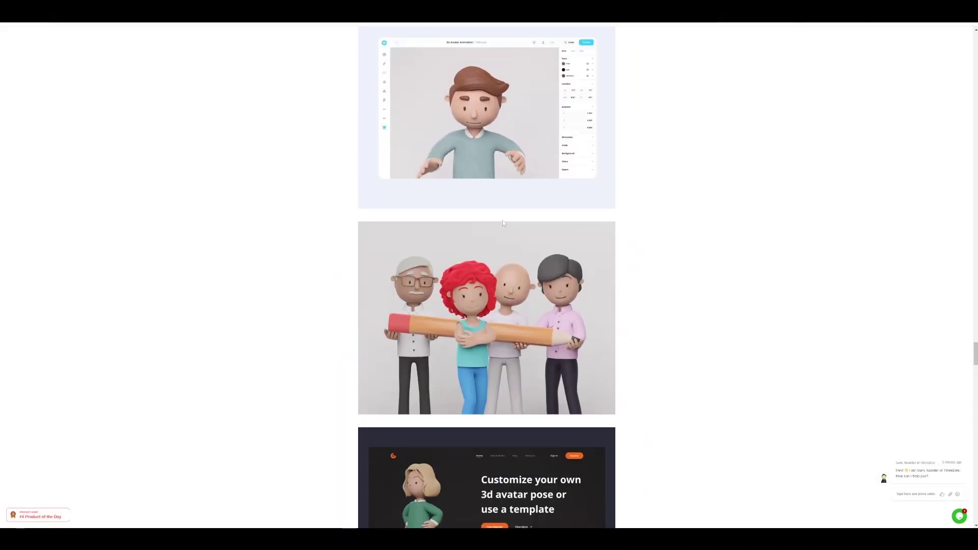
pyautogui.scroll(3, 482, 223)
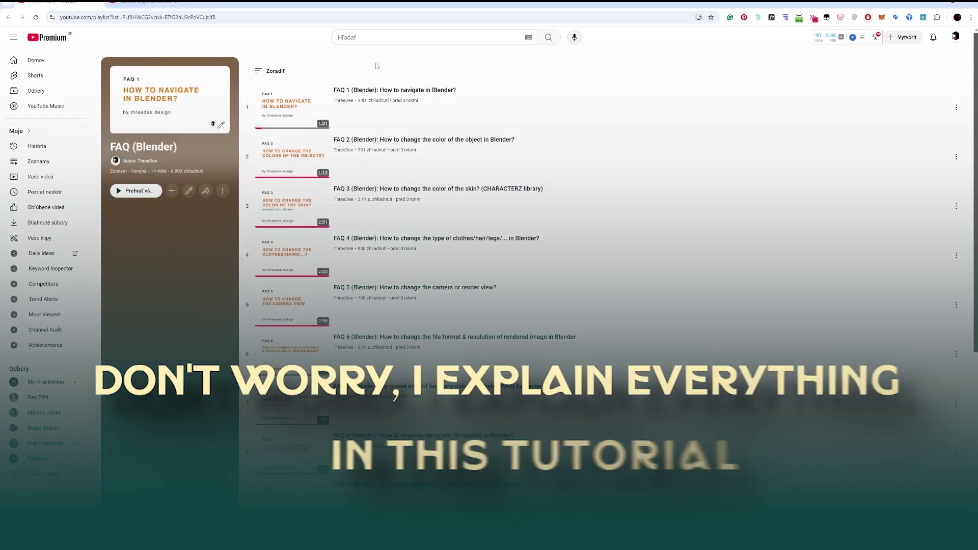
# - Review the tutorial titles in the FAQ (Blender) playlist on YouTube
pyautogui.scroll(-5, 394, 99)
pyautogui.scroll(2, 394, 98)
pyautogui.scroll(-2, 394, 98)
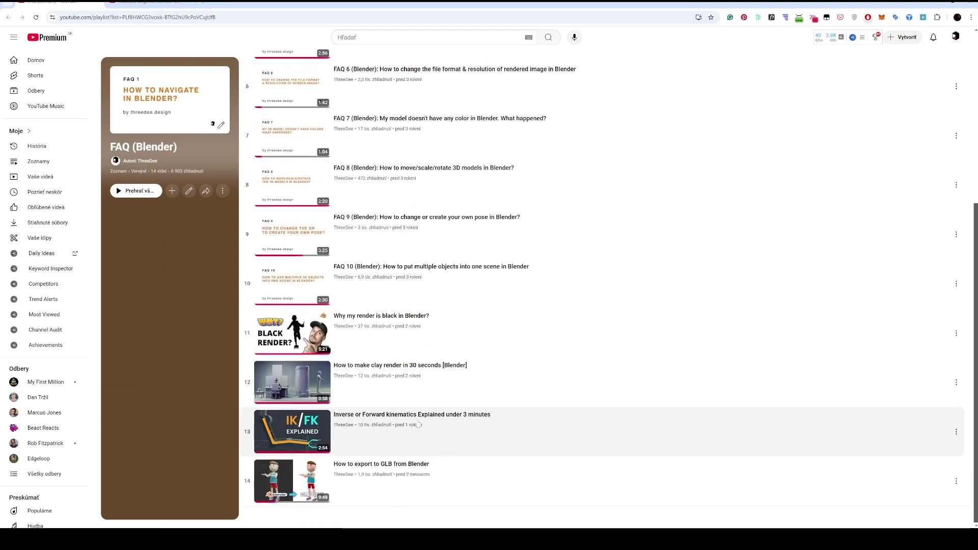
pyautogui.scroll(5, 418, 424)
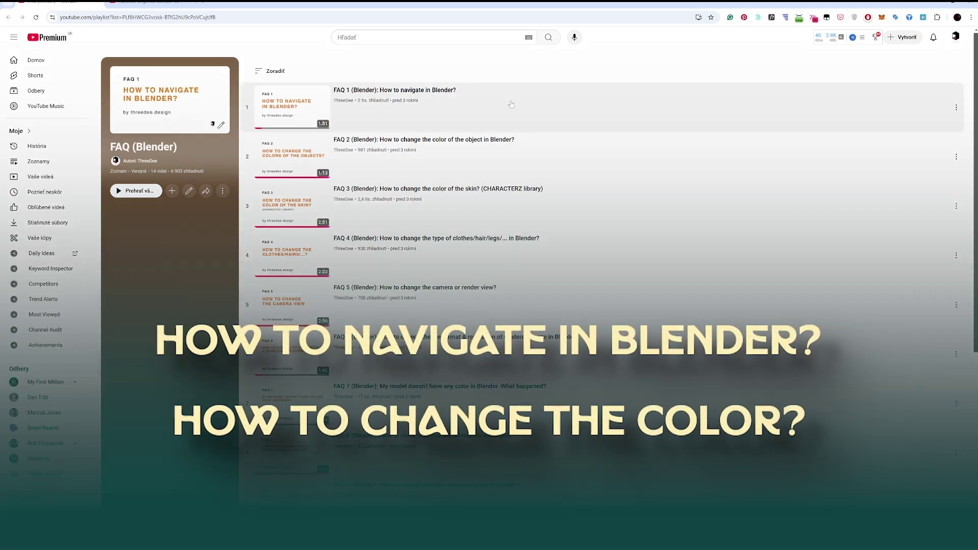
pyautogui.scroll(-2, 509, 107)
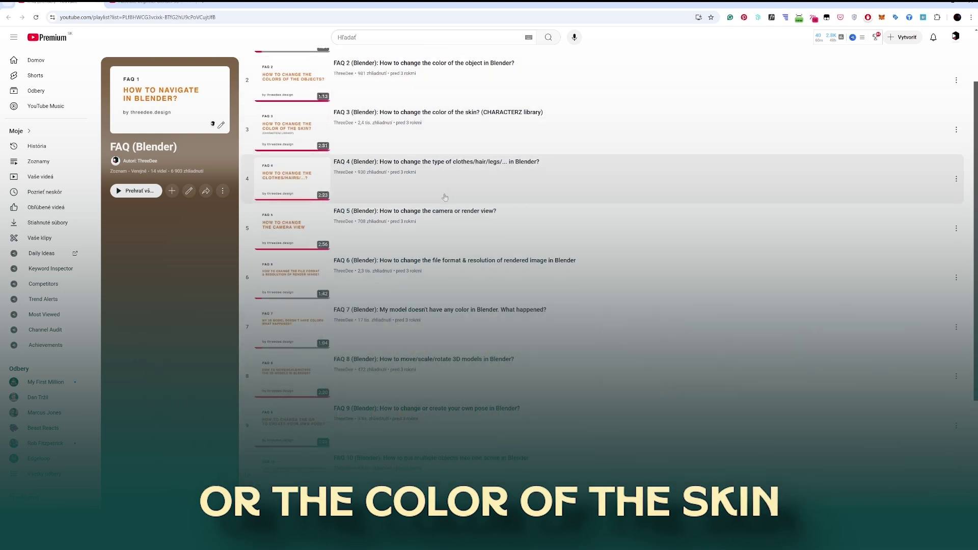
pyautogui.scroll(-1, 445, 197)
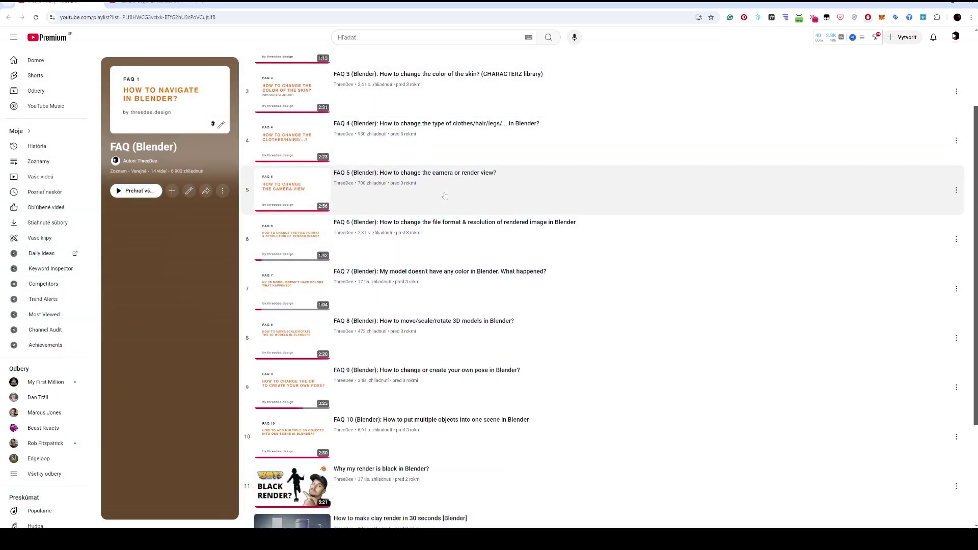
pyautogui.scroll(-3, 438, 230)
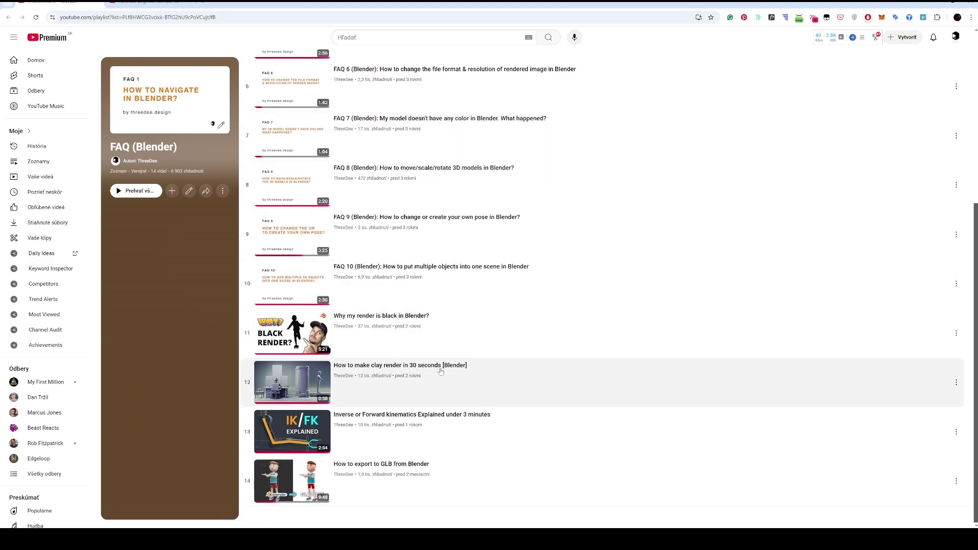
pyautogui.scroll(4, 402, 367)
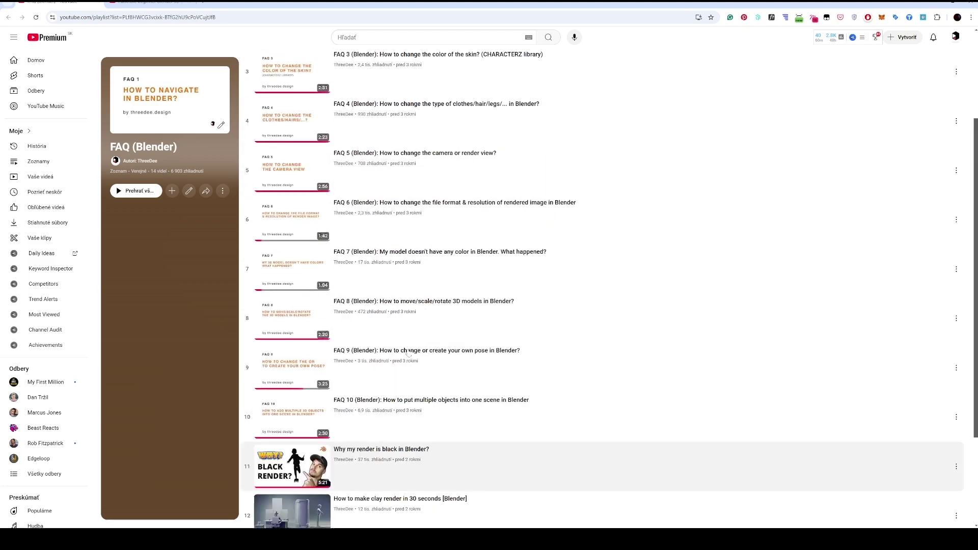
pyautogui.scroll(2, 409, 352)
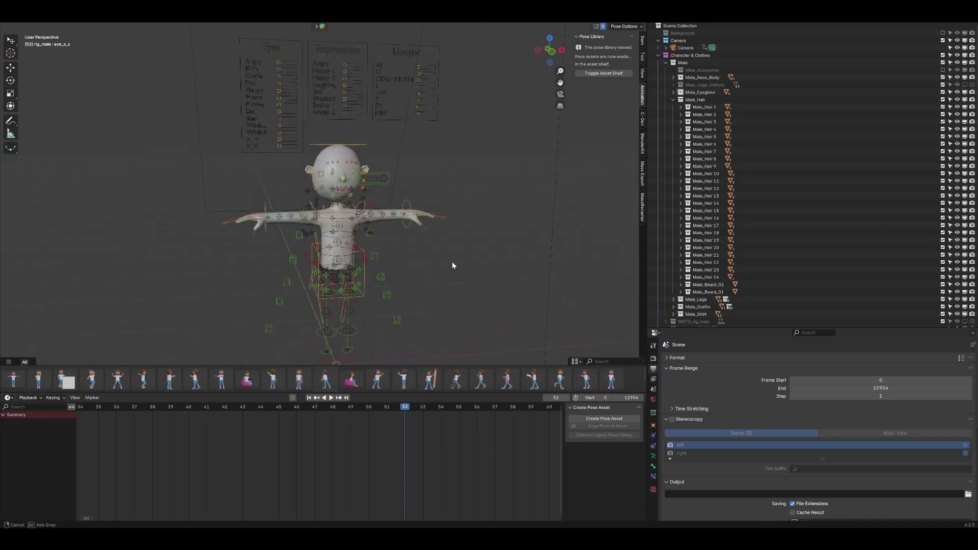
# - In Blender, collapse the Male_Hair collection in the outliner of the male character scene
pyautogui.moveTo(453, 263); pyautogui.dragTo(433, 252, button='middle')
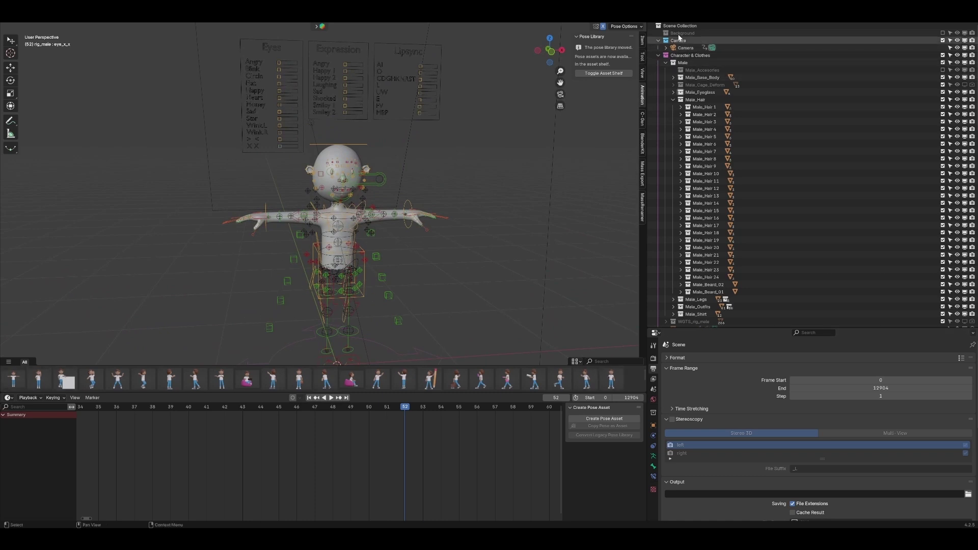
pyautogui.click(674, 99)
pyautogui.click(698, 150)
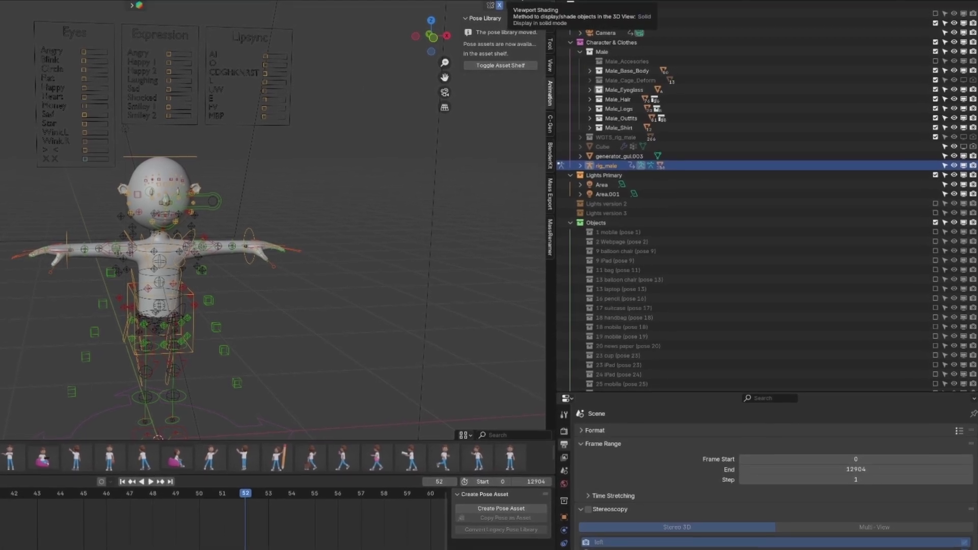
# - Switch the viewport to Rendered shading and inspect the male character's head and upper body
pyautogui.click(530, 2)
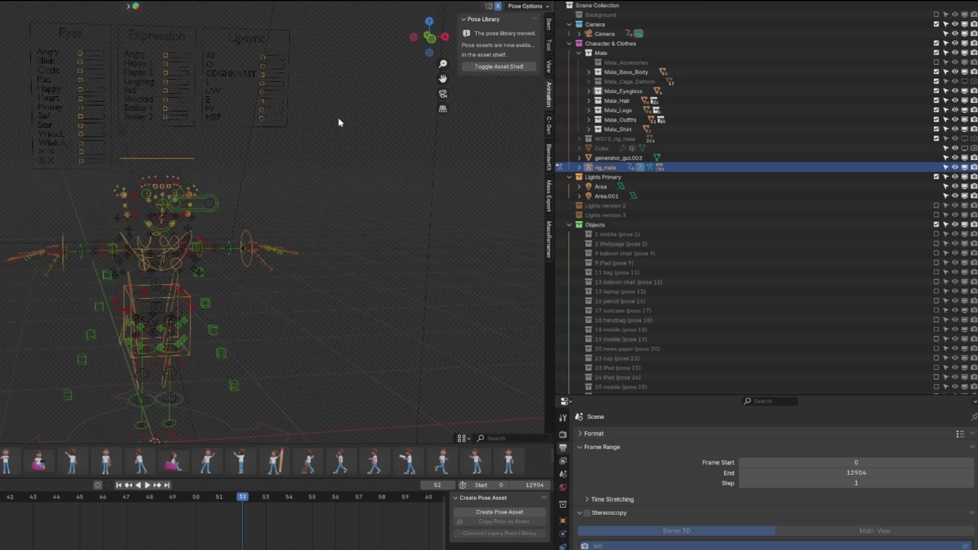
pyautogui.scroll(5, 138, 188)
pyautogui.moveTo(138, 187); pyautogui.dragTo(53, 170, button='middle')
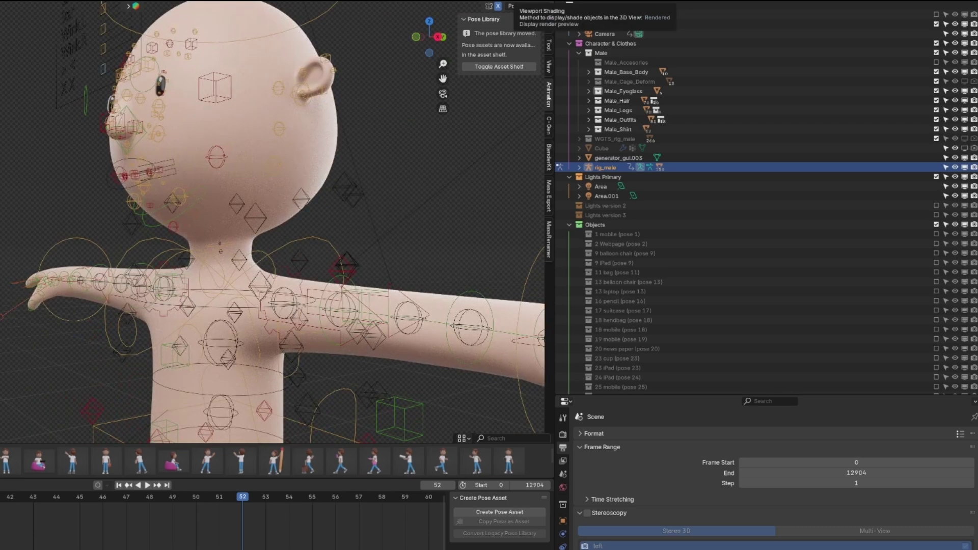
pyautogui.moveTo(347, 173); pyautogui.dragTo(432, 174, button='middle')
pyautogui.scroll(-6, 432, 175)
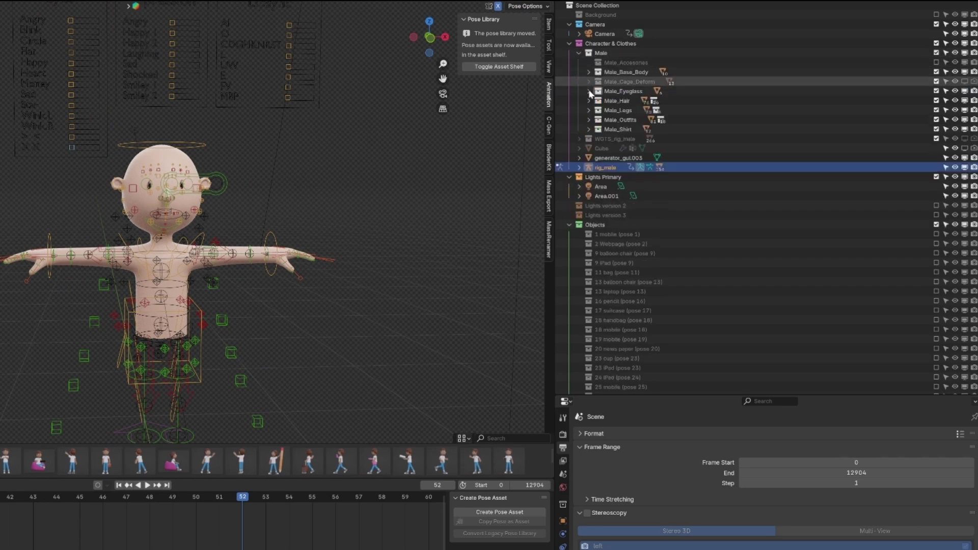
# - Collapse the Objects collection and examine the contents of the Male_Accesories collection, leaving that collection excluded
pyautogui.click(569, 225)
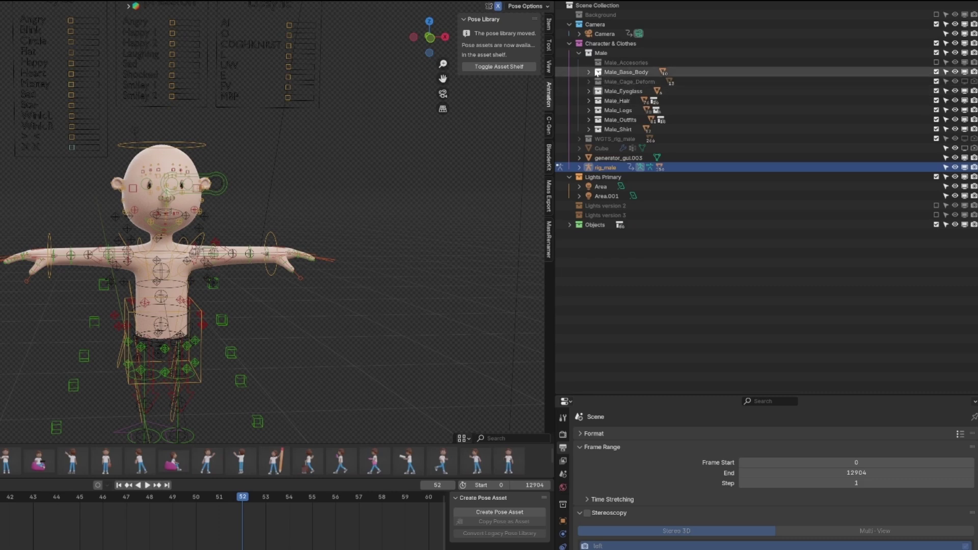
pyautogui.click(936, 62)
pyautogui.click(589, 62)
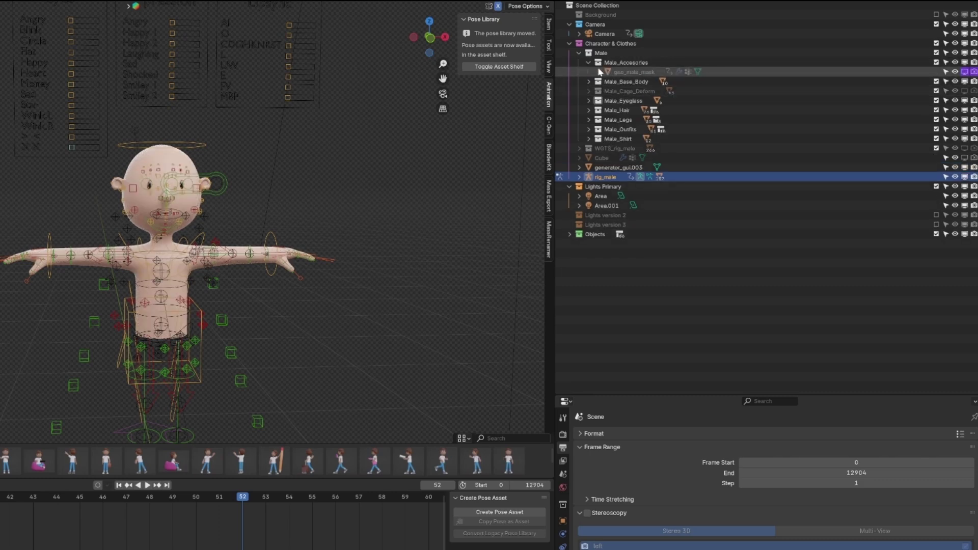
pyautogui.click(588, 62)
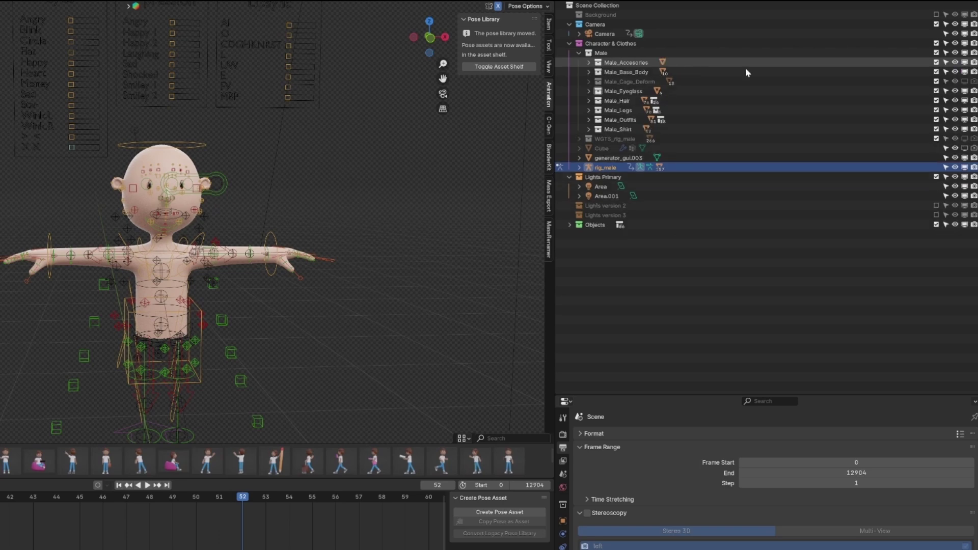
pyautogui.click(937, 62)
# - Examine the hairstyle and beard collections inside Male_Hair, with the collection collapsed again at the end
pyautogui.click(589, 101)
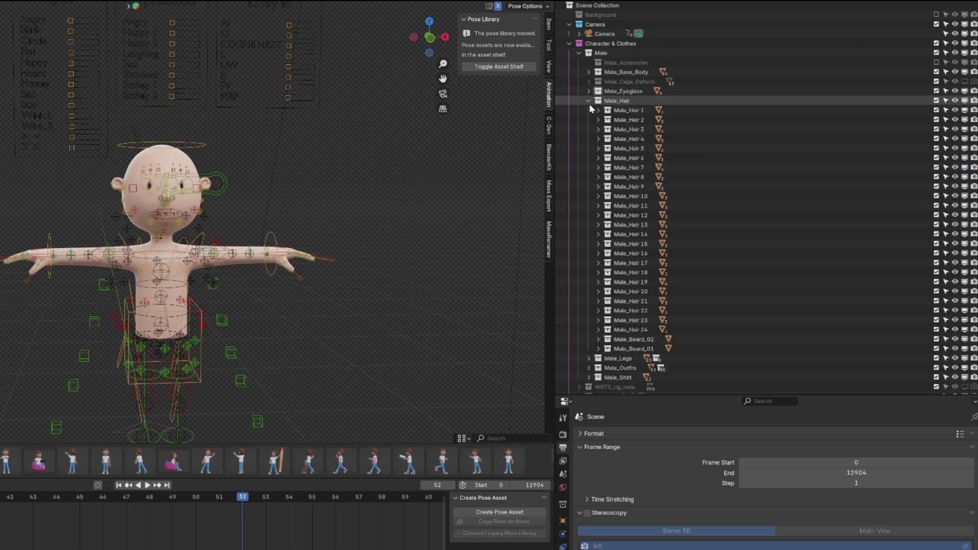
pyautogui.click(599, 110)
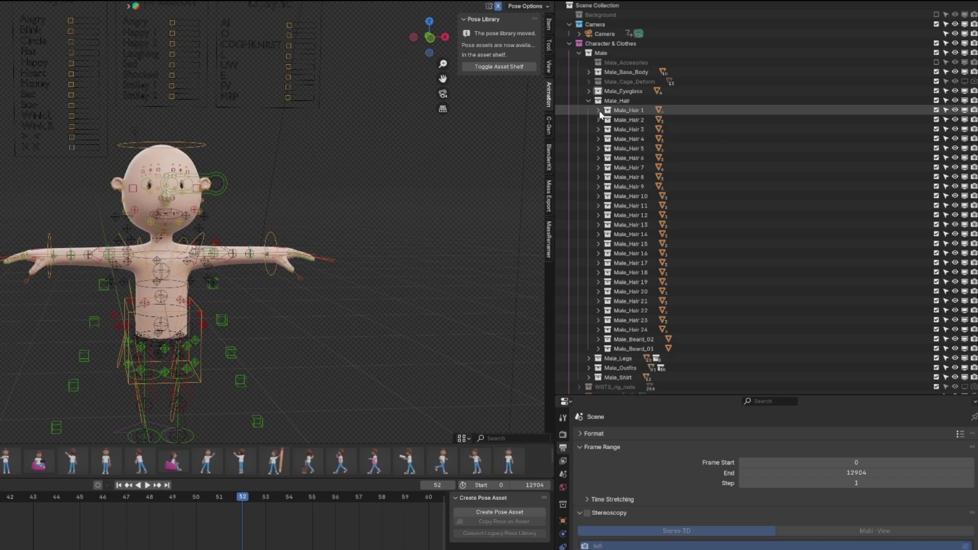
pyautogui.click(589, 100)
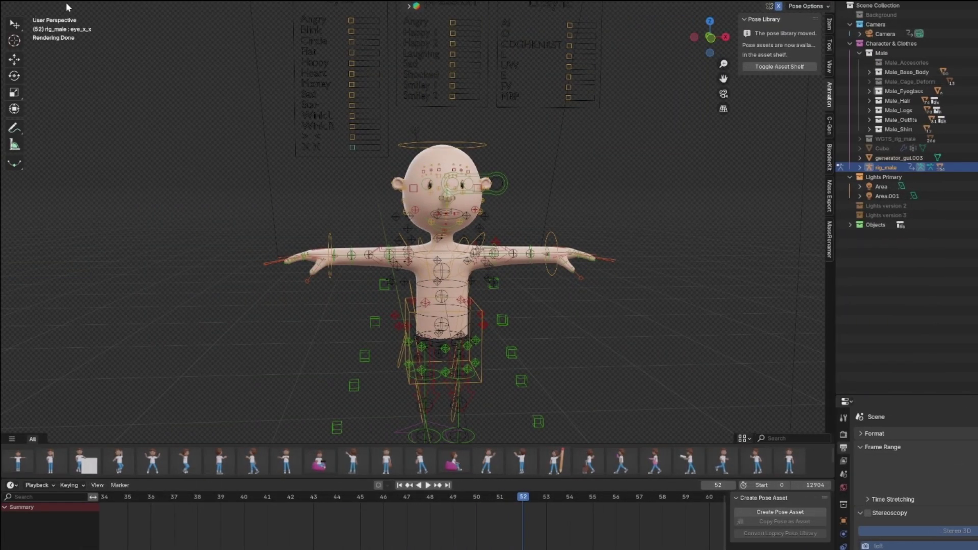
# - Search the add-on preferences for "cha" and look over the details of the Character Generator add-on
pyautogui.click(25, 1)
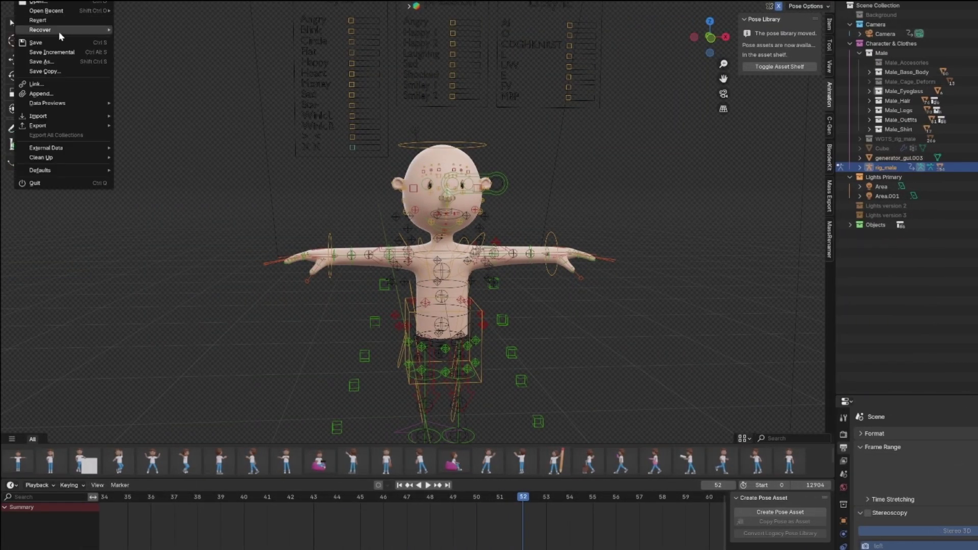
pyautogui.click(41, 1)
pyautogui.click(67, 105)
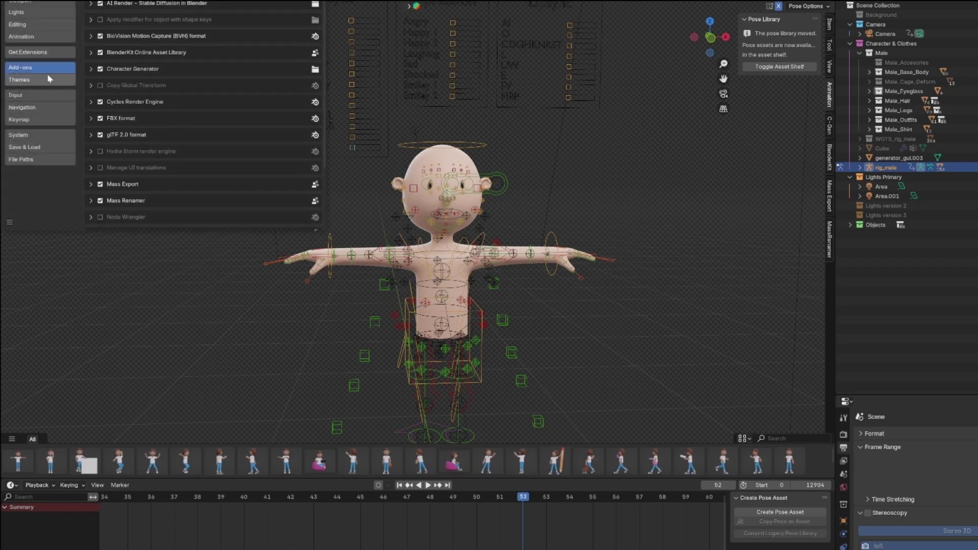
pyautogui.click(315, 1)
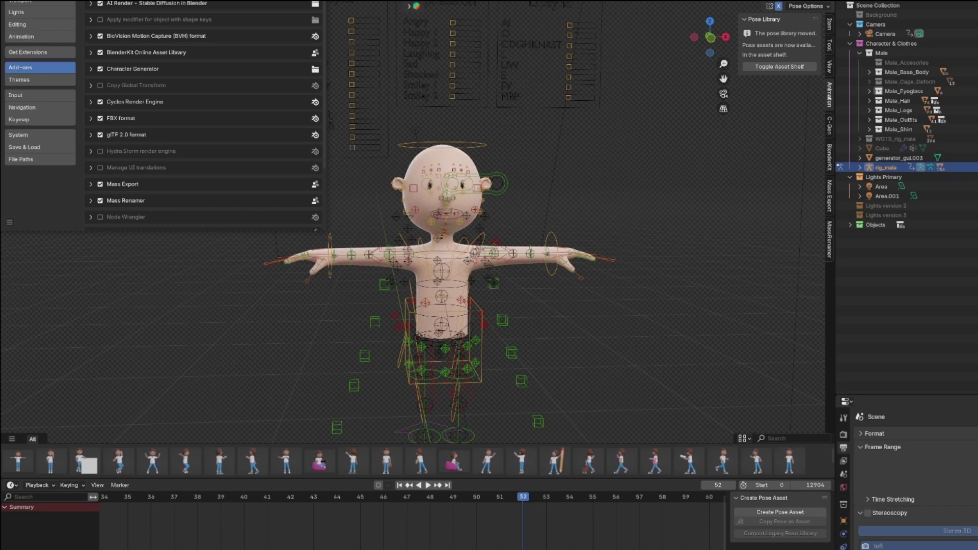
pyautogui.write('cha')
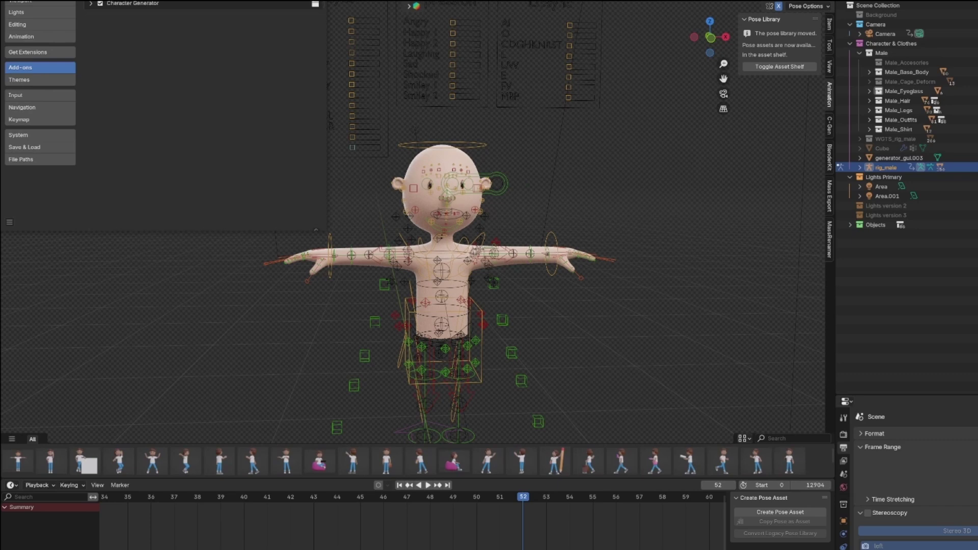
pyautogui.click(90, 5)
pyautogui.click(90, 5)
pyautogui.click(90, 5)
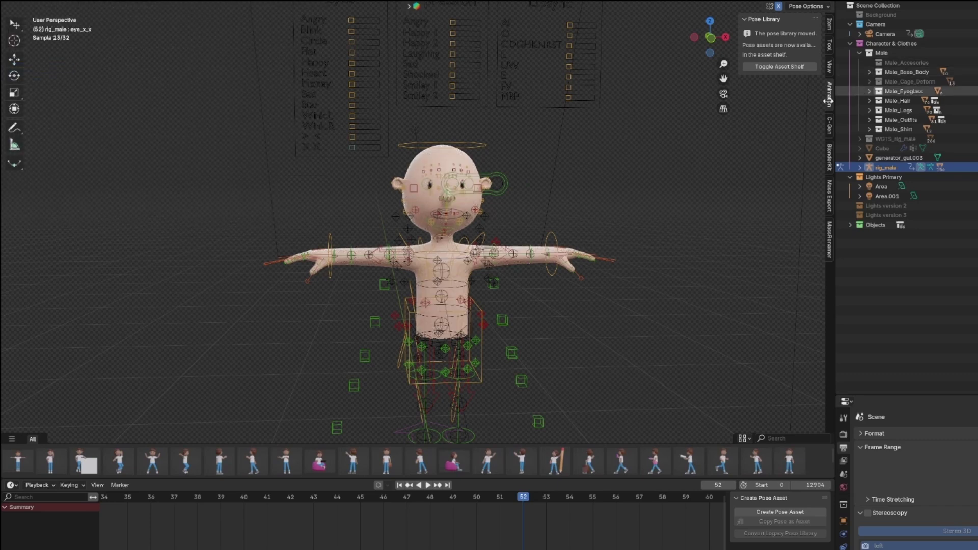
# - Set the Character Generator's base object to geo_male_body by picking the body in the viewport
pyautogui.click(829, 130)
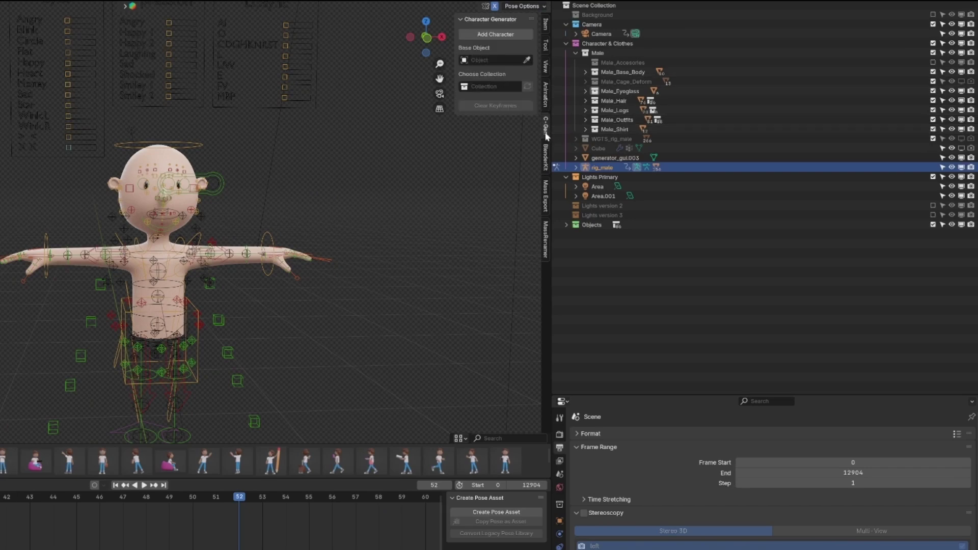
pyautogui.click(528, 60)
pyautogui.click(170, 161)
# - Choose the Male collection as the source of parts for the Character Generator
pyautogui.click(490, 86)
pyautogui.click(523, 79)
pyautogui.click(490, 87)
pyautogui.click(604, 53)
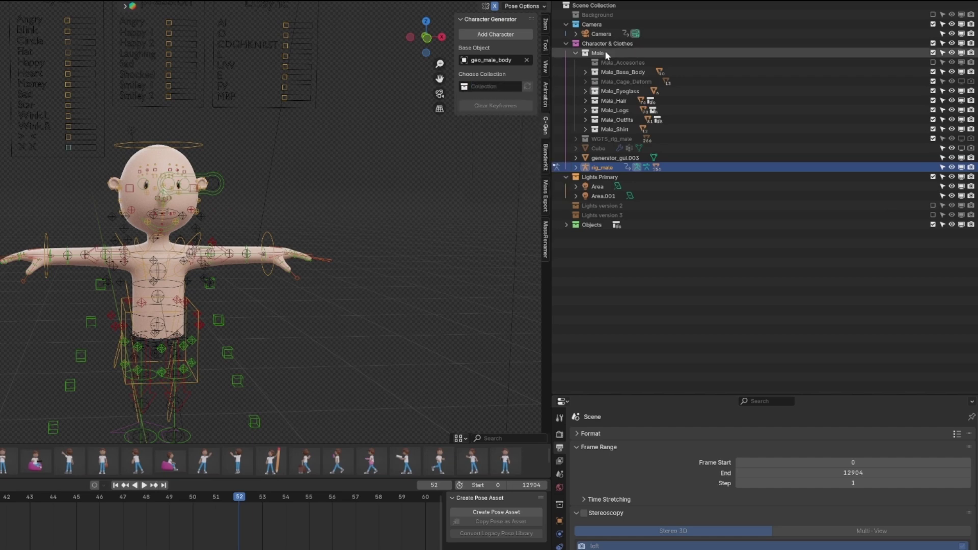
pyautogui.click(516, 86)
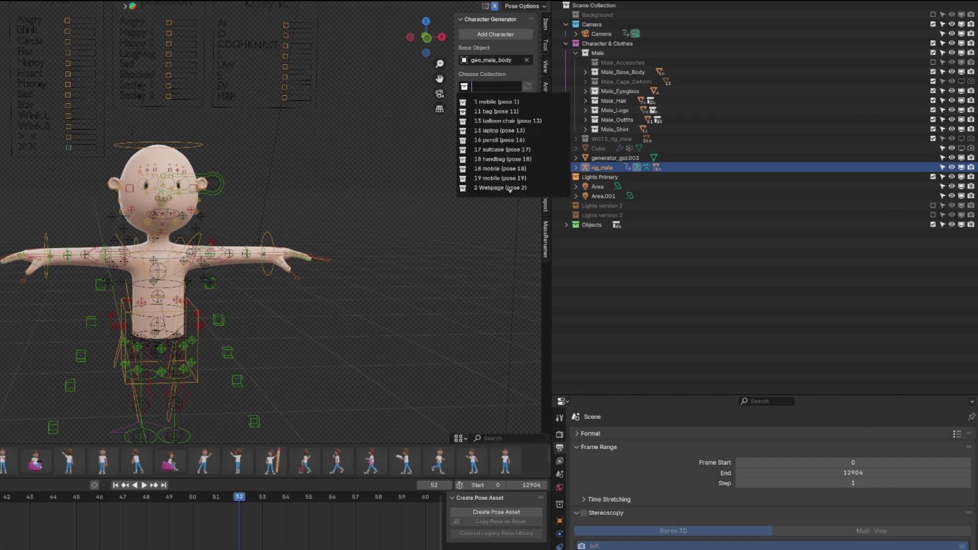
pyautogui.write('male')
pyautogui.press('Return')
# - Move the Male_Base_Body and Male_Cage_Deform collections out of Male to the scene's top level, and set the current frame to 43
pyautogui.click(614, 83)
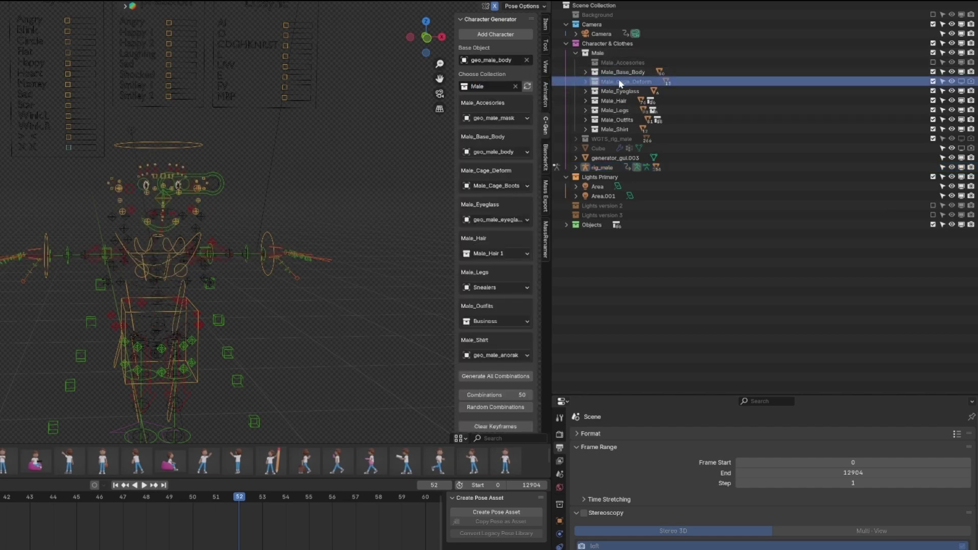
pyautogui.moveTo(623, 79); pyautogui.dragTo(600, 19)
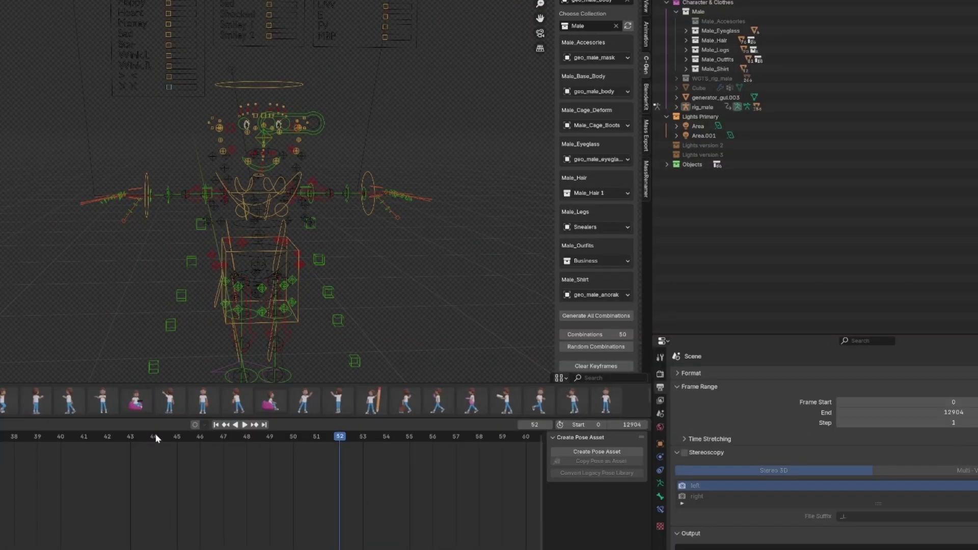
pyautogui.moveTo(54, 497); pyautogui.dragTo(33, 498)
pyautogui.click(132, 437)
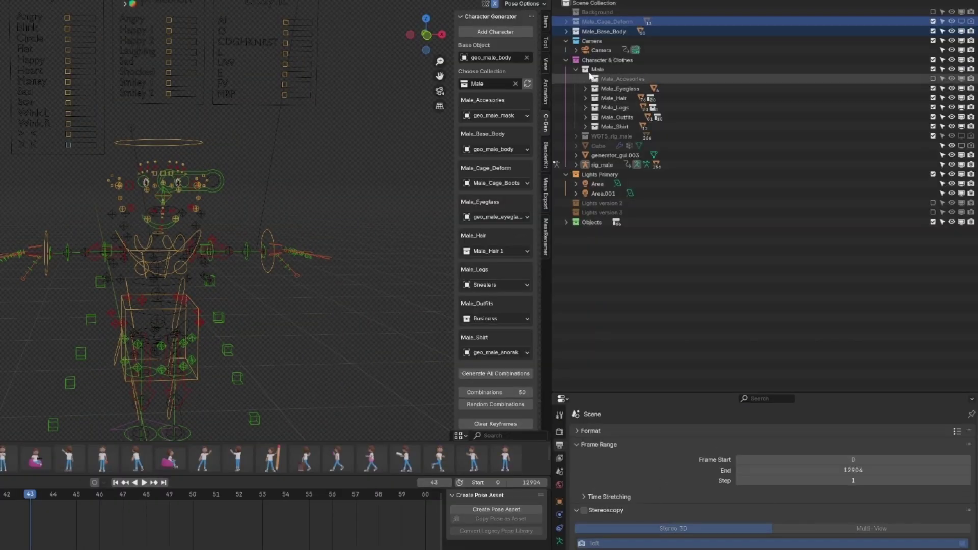
# - Turn on viewport and render visibility for geo_male_body in Male_Base_Body, and refresh the Character Generator's part list
pyautogui.click(565, 32)
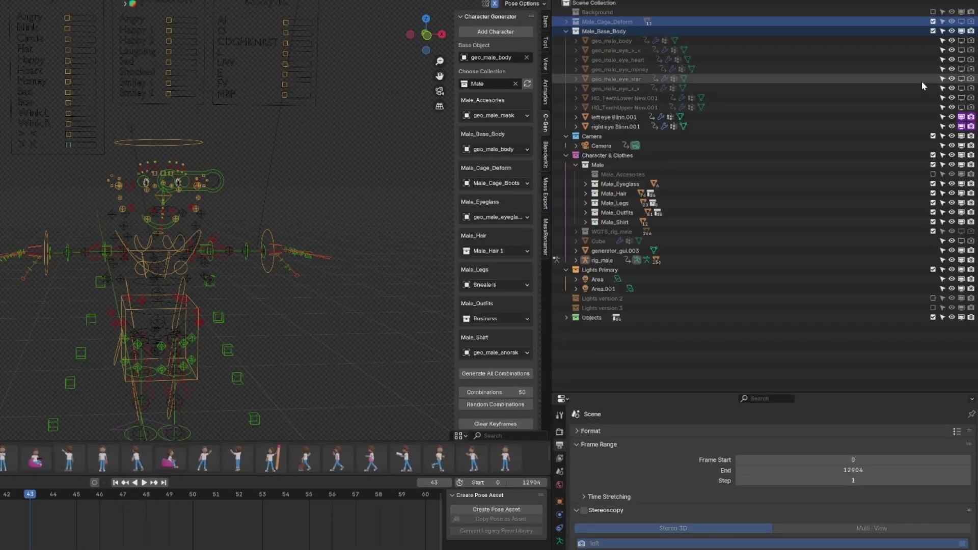
pyautogui.click(961, 41)
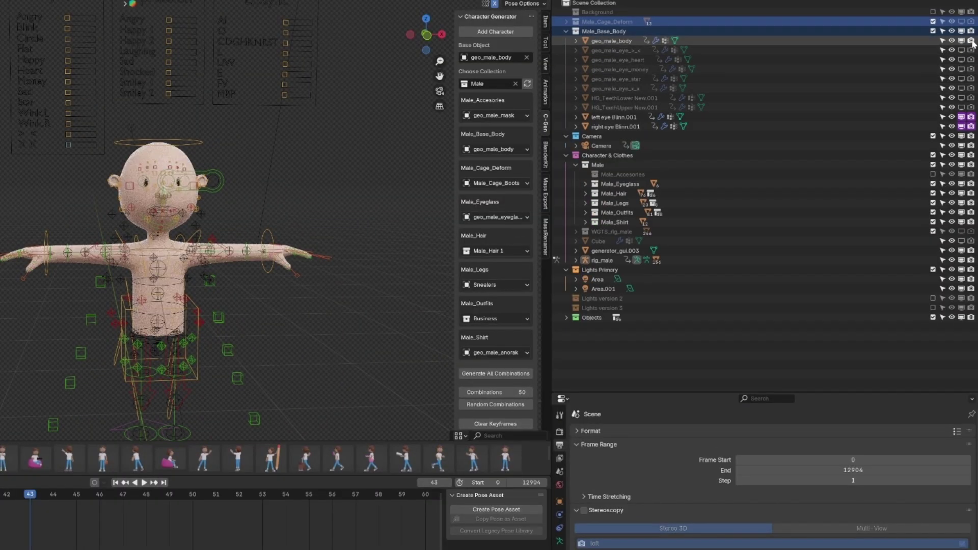
pyautogui.click(566, 31)
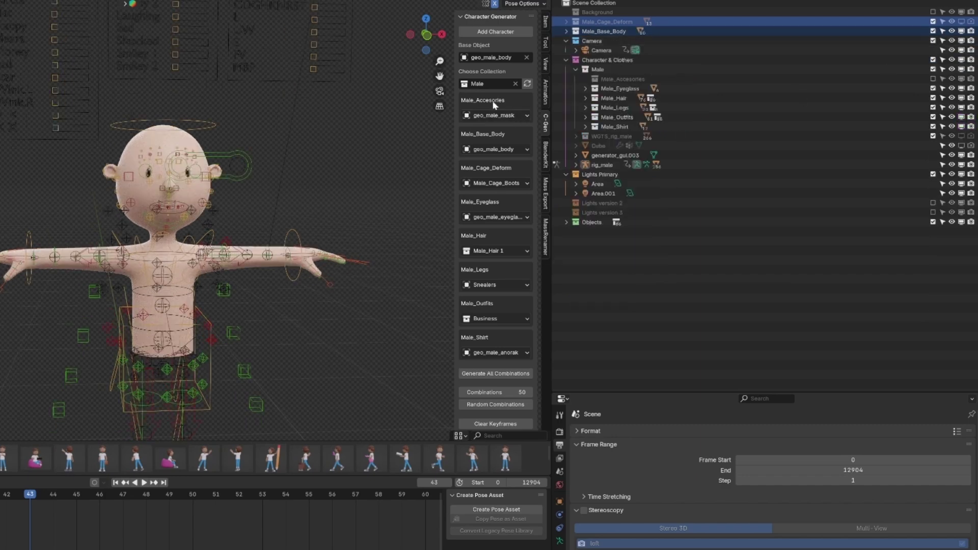
pyautogui.click(528, 84)
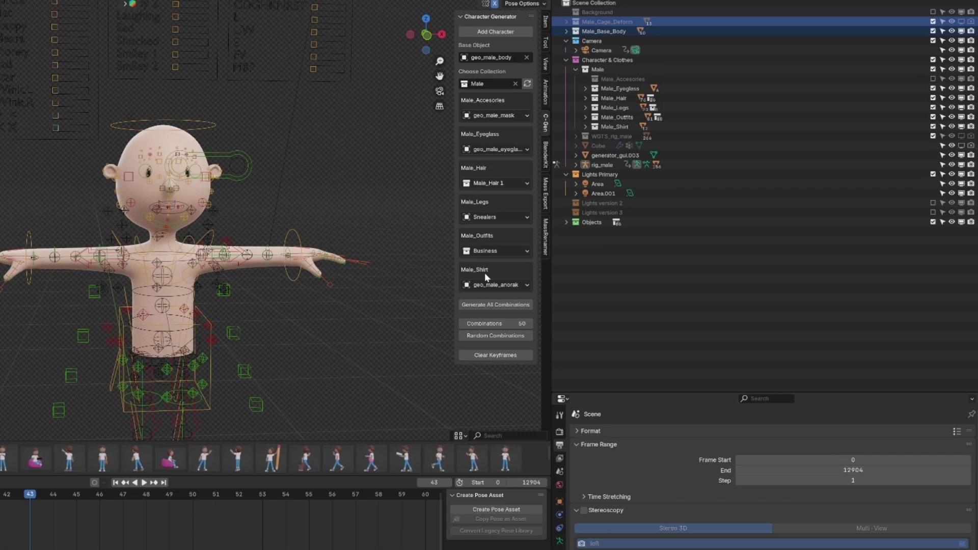
# - Include the Male_Accesories collection, try geo_male_mask on the character, and exclude the collection again
pyautogui.click(933, 80)
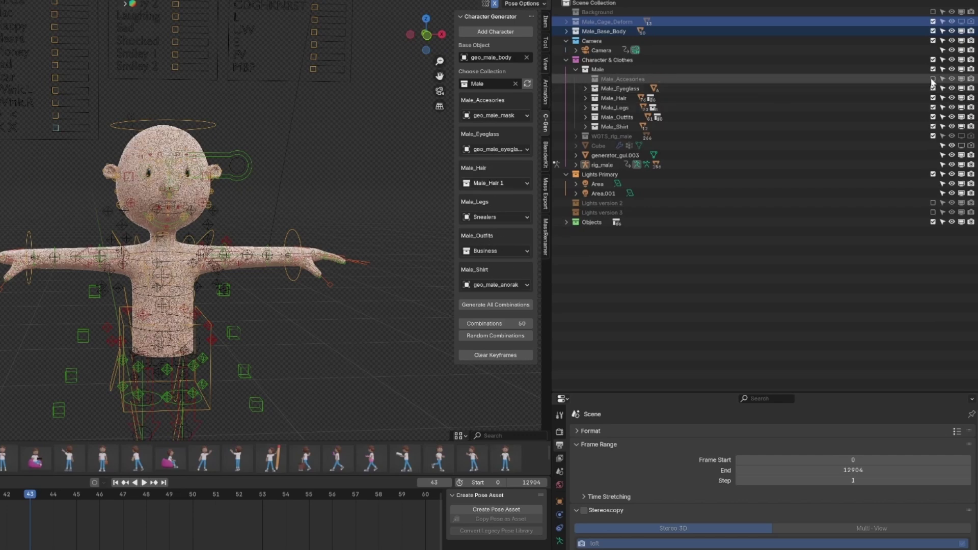
pyautogui.click(497, 117)
pyautogui.click(495, 139)
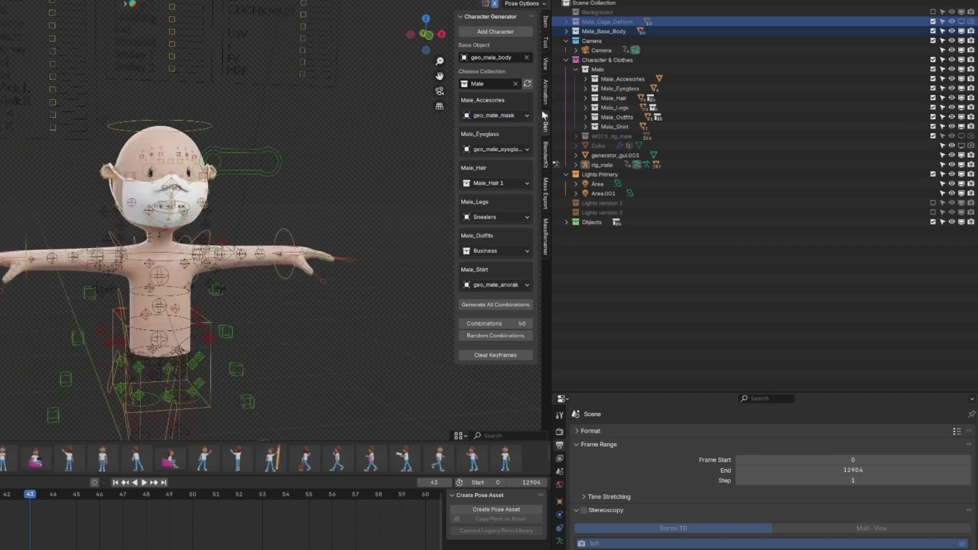
pyautogui.click(934, 79)
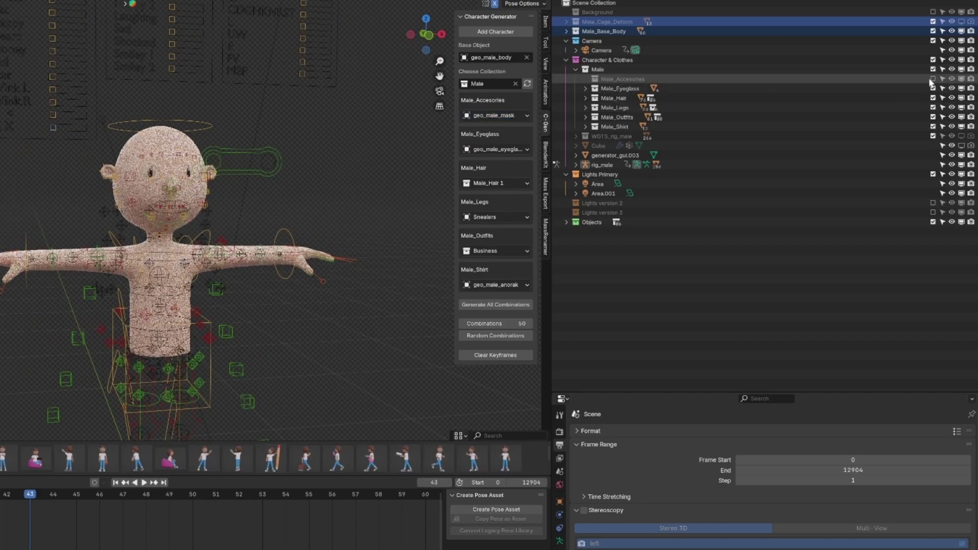
# - Give the character the Male_Hair 1 hairstyle and the Male_Legs_01 trousers and shoes in the Character Generator
pyautogui.click(491, 183)
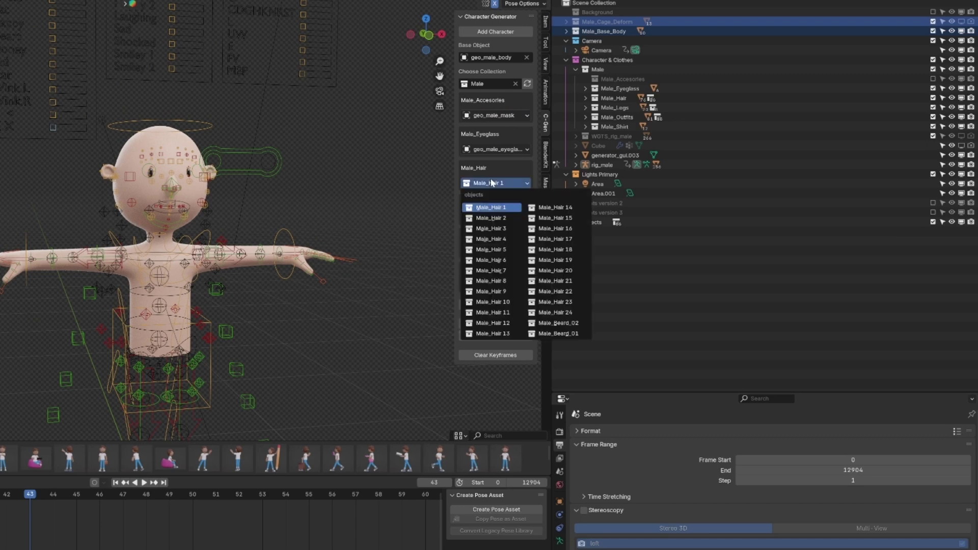
pyautogui.click(491, 207)
pyautogui.click(495, 217)
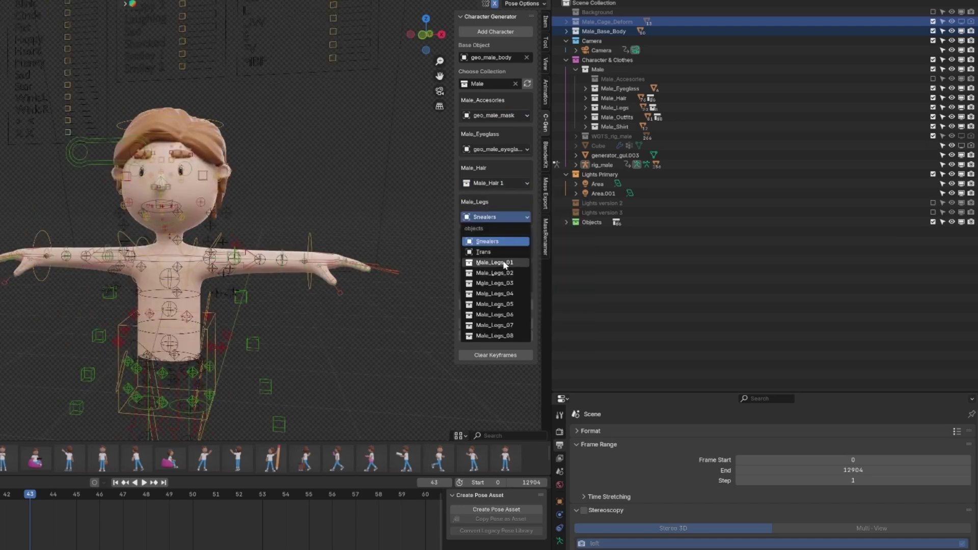
pyautogui.click(505, 263)
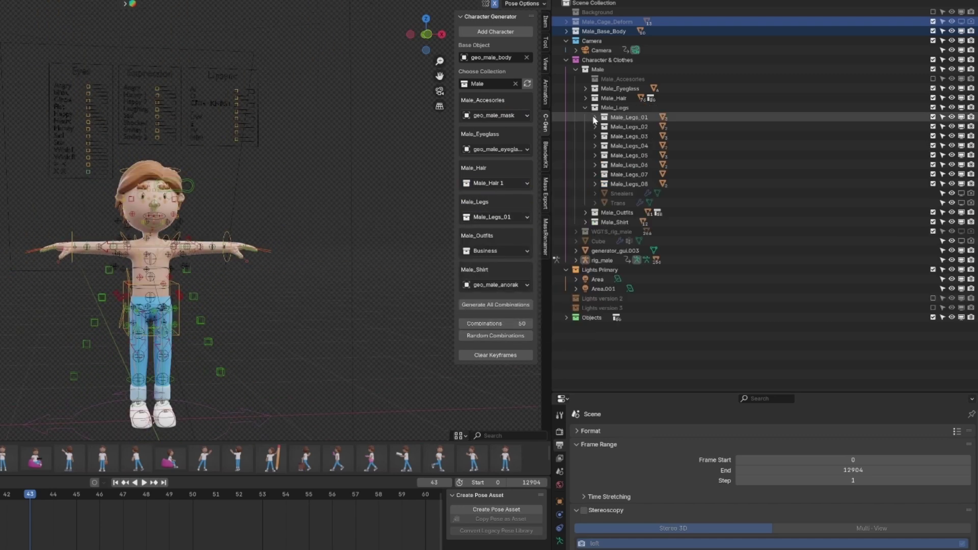
# - Examine the meshes in Male_Legs_01 and Male_Legs_02, toggling the visibility of geo_male_shoes_01
pyautogui.click(595, 118)
pyautogui.click(595, 118)
pyautogui.click(594, 127)
pyautogui.click(594, 118)
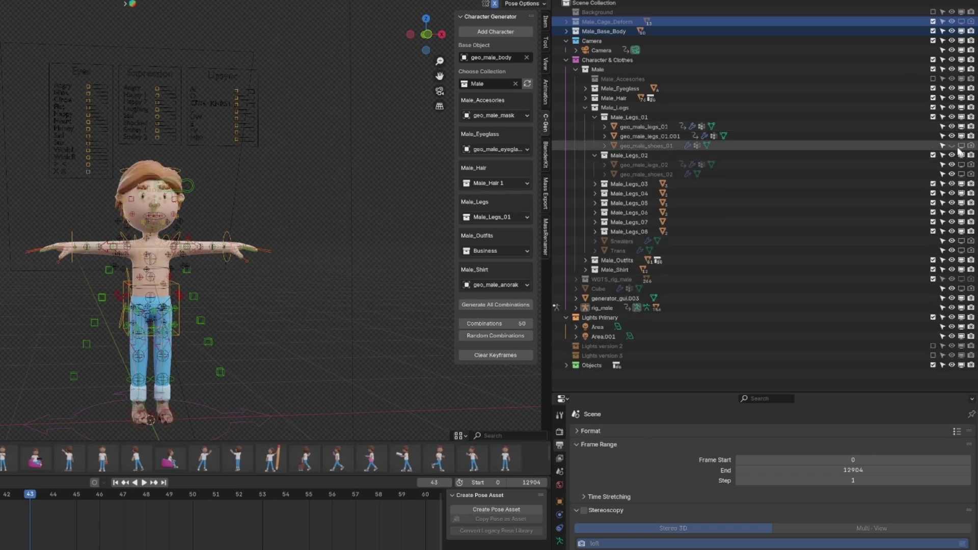
pyautogui.moveTo(971, 146)
pyautogui.mouseDown()
pyautogui.moveTo(961, 136)
pyautogui.moveTo(961, 146)
pyautogui.mouseUp()
pyautogui.click(595, 117)
# - In Object Mode, assign the skin.003 material to the first slot of the ankle mesh inside the pink shoes
pyautogui.keyDown('shift'); pyautogui.moveTo(362, 333); pyautogui.dragTo(363, 287, button='middle'); pyautogui.keyUp('shift')
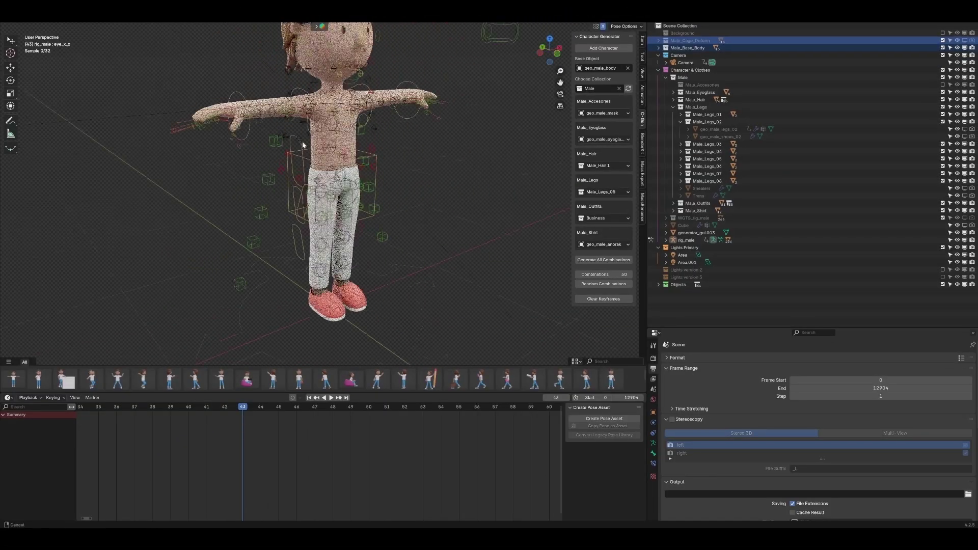
pyautogui.click(262, 128)
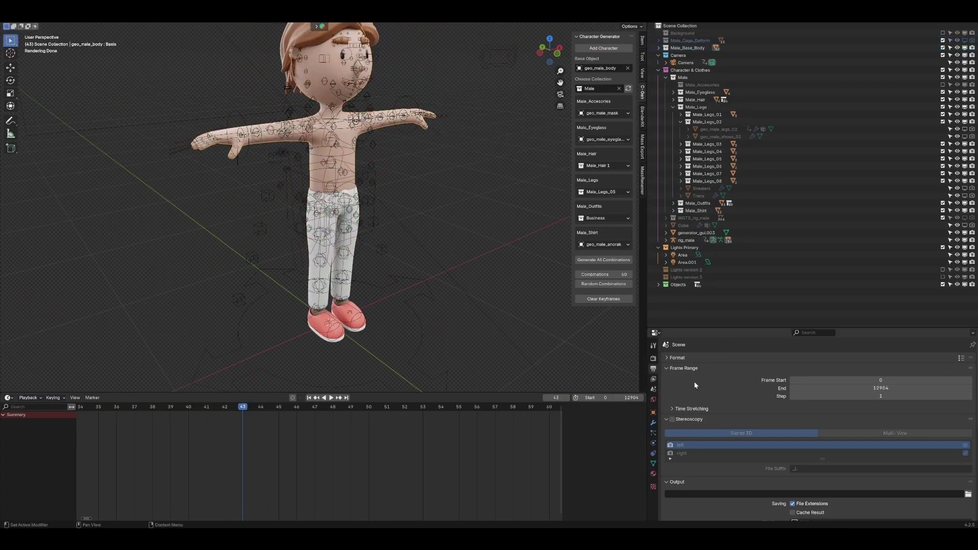
pyautogui.click(653, 474)
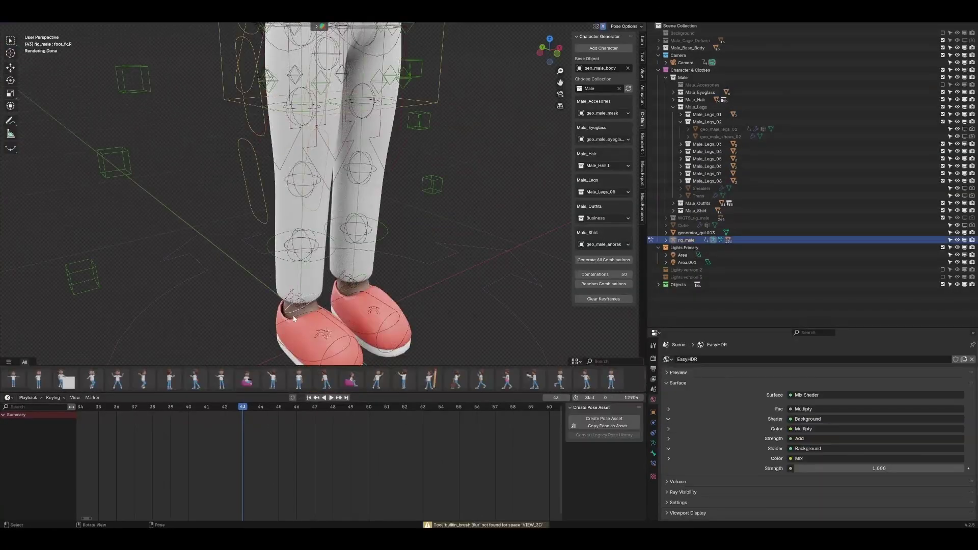
pyautogui.click(284, 308)
pyautogui.moveTo(284, 308); pyautogui.dragTo(384, 174, button='middle')
pyautogui.hotkey('ctrl', 'Tab')
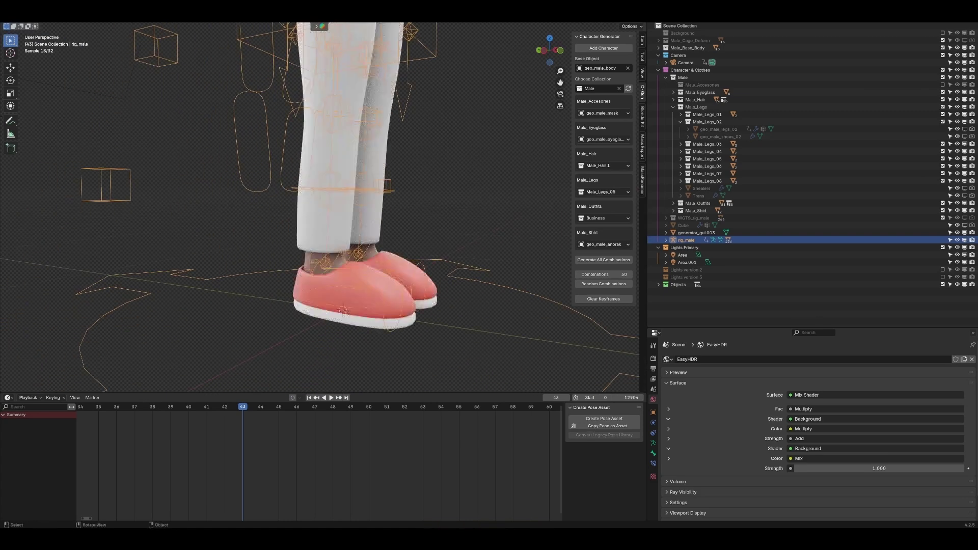
pyautogui.click(341, 265)
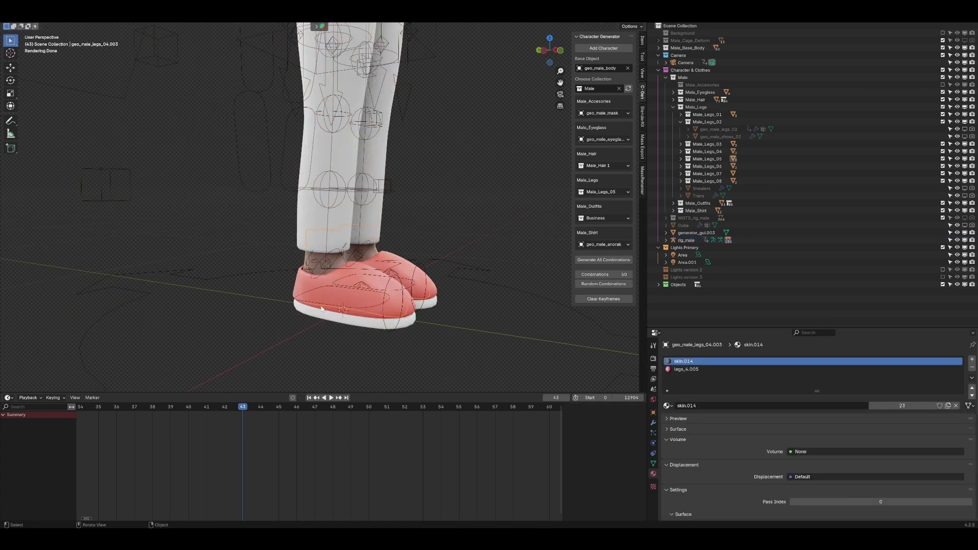
pyautogui.click(669, 406)
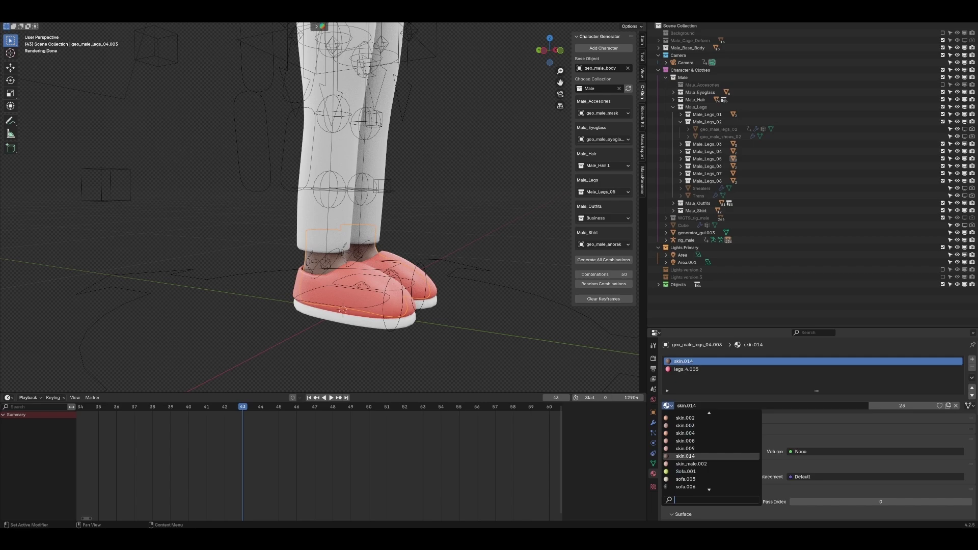
pyautogui.write('skin')
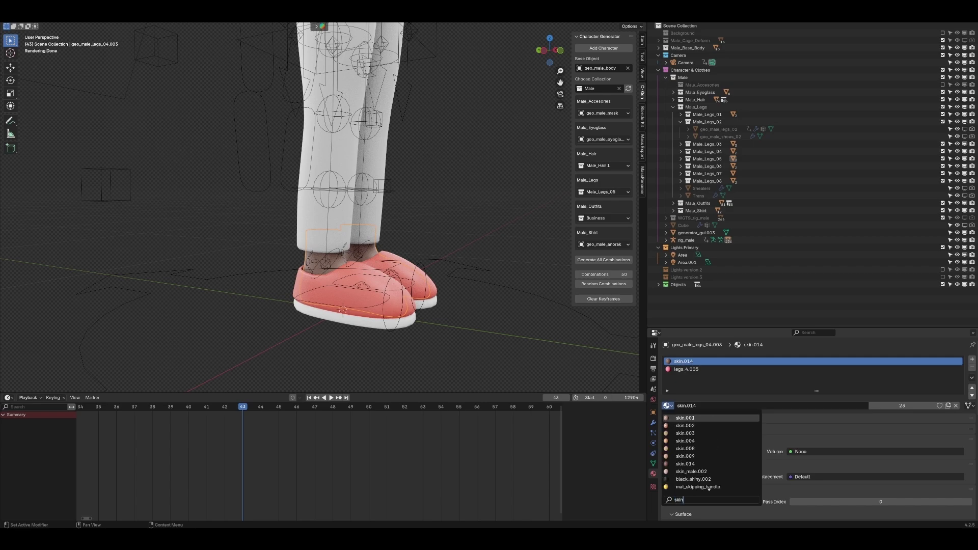
pyautogui.click(685, 433)
# - Select the white trousers mesh and examine its material and its fit at the character's waist
pyautogui.scroll(-5, 415, 219)
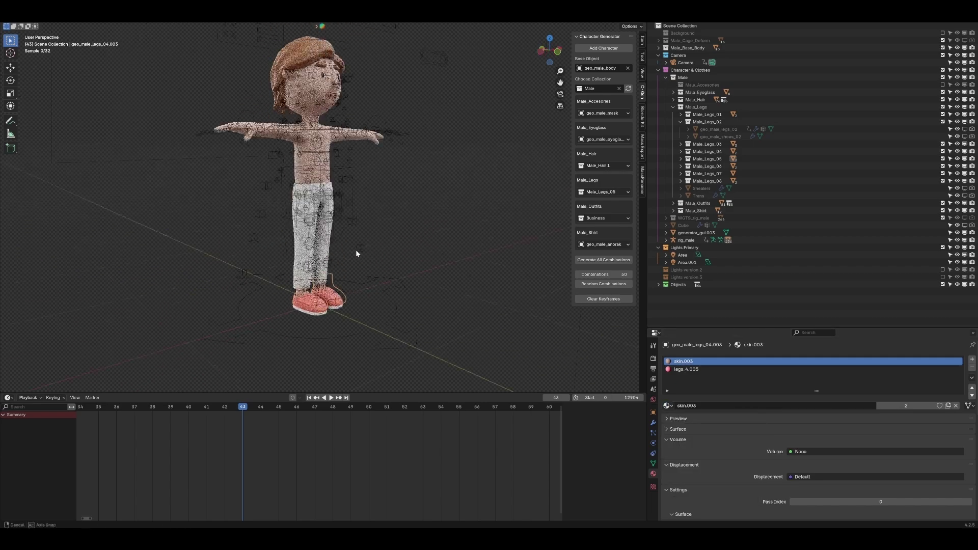
pyautogui.scroll(4, 344, 268)
pyautogui.click(344, 267)
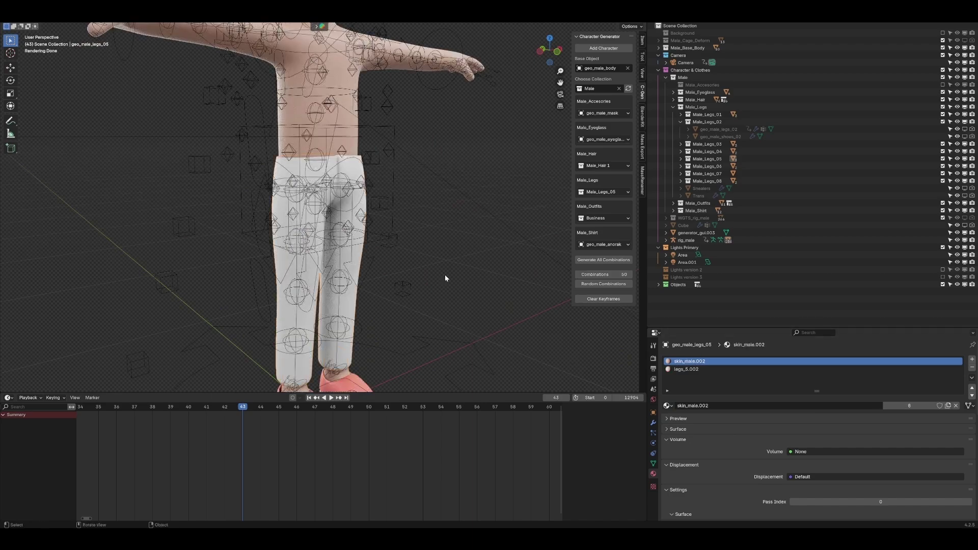
pyautogui.moveTo(366, 229); pyautogui.dragTo(305, 214, button='middle')
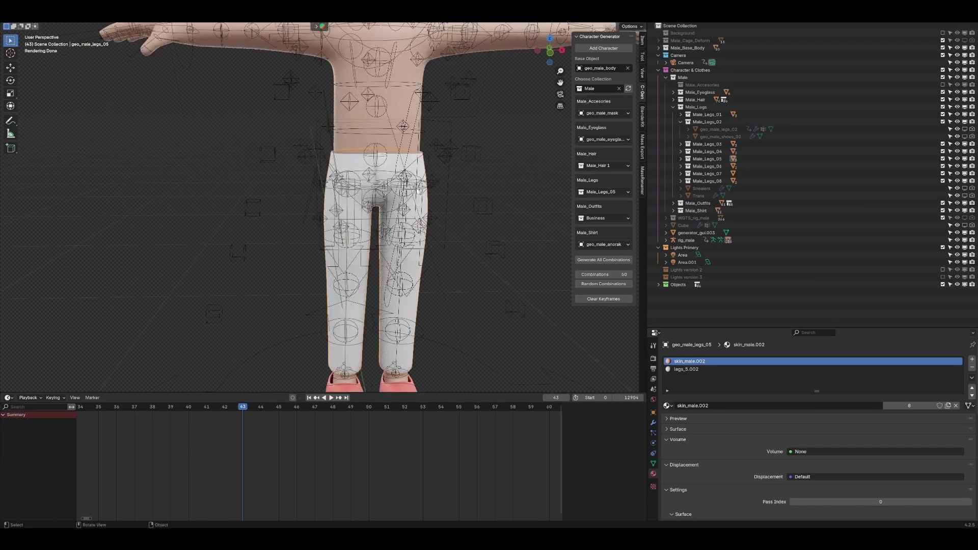
pyautogui.scroll(3, 433, 229)
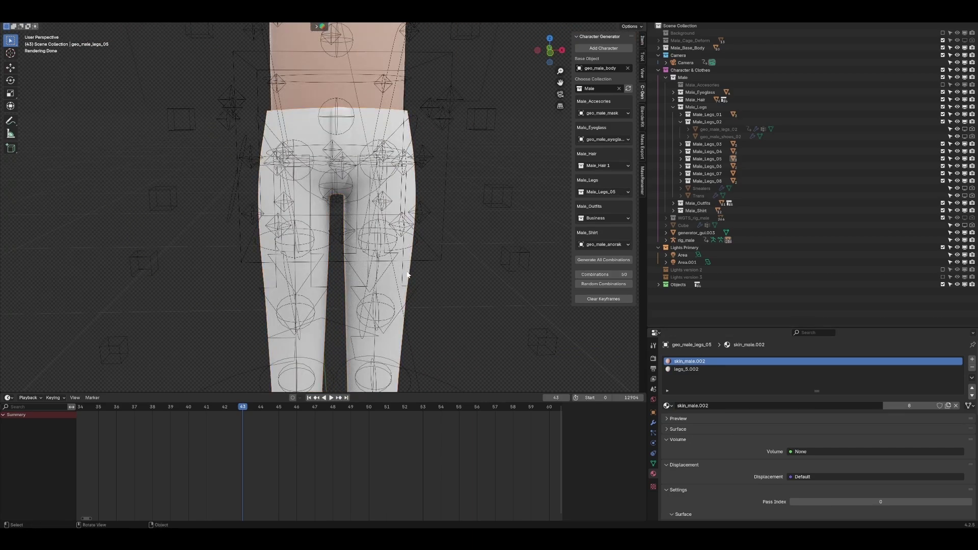
# - Change the Base Color of the body's skin.003 material to a pale green
pyautogui.click(332, 63)
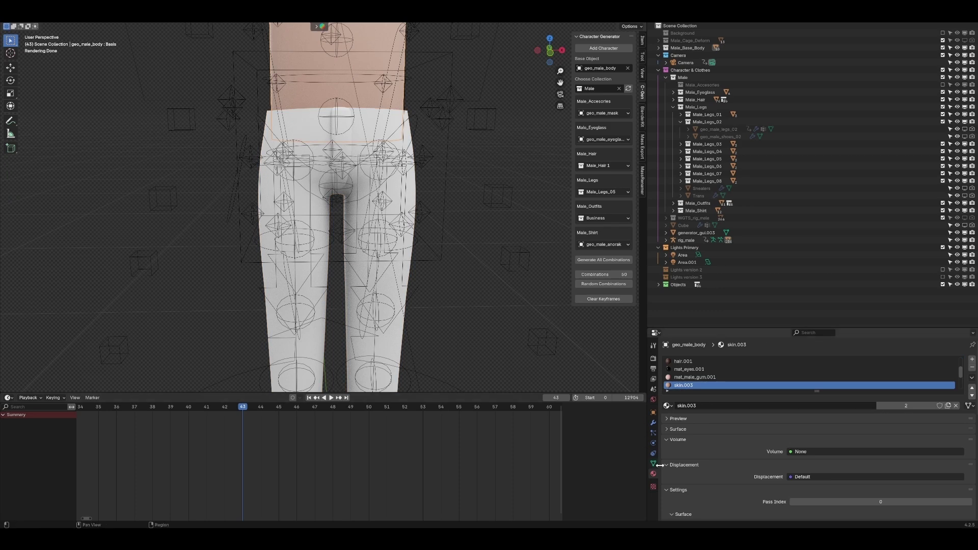
pyautogui.scroll(-1, 697, 424)
pyautogui.click(679, 415)
pyautogui.click(817, 468)
pyautogui.moveTo(919, 374)
pyautogui.mouseDown()
pyautogui.moveTo(945, 358)
pyautogui.moveTo(909, 379)
pyautogui.mouseUp()
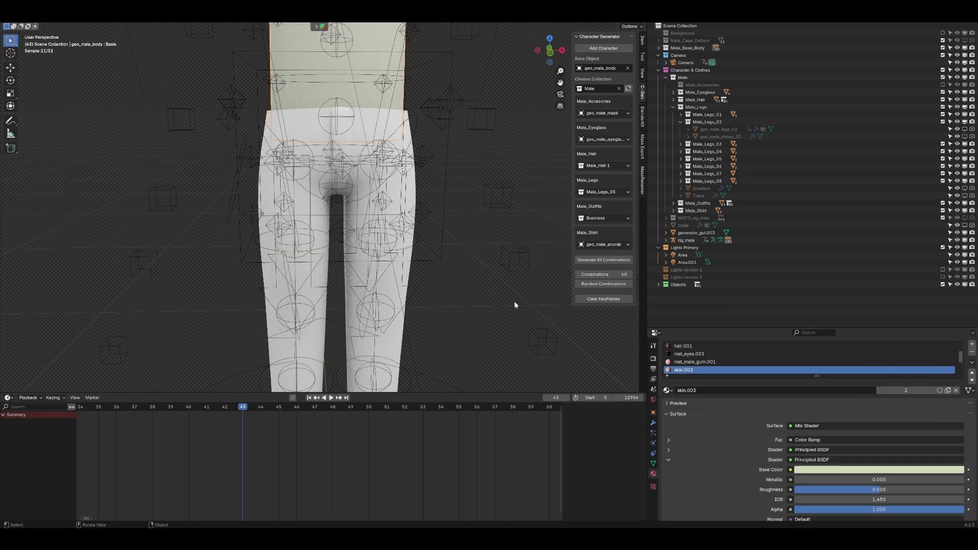
# - Undo the last Base Color change on the body's skin.003 material
pyautogui.scroll(-3, 430, 276)
pyautogui.hotkey('ctrl', 'z')
pyautogui.scroll(2, 399, 142)
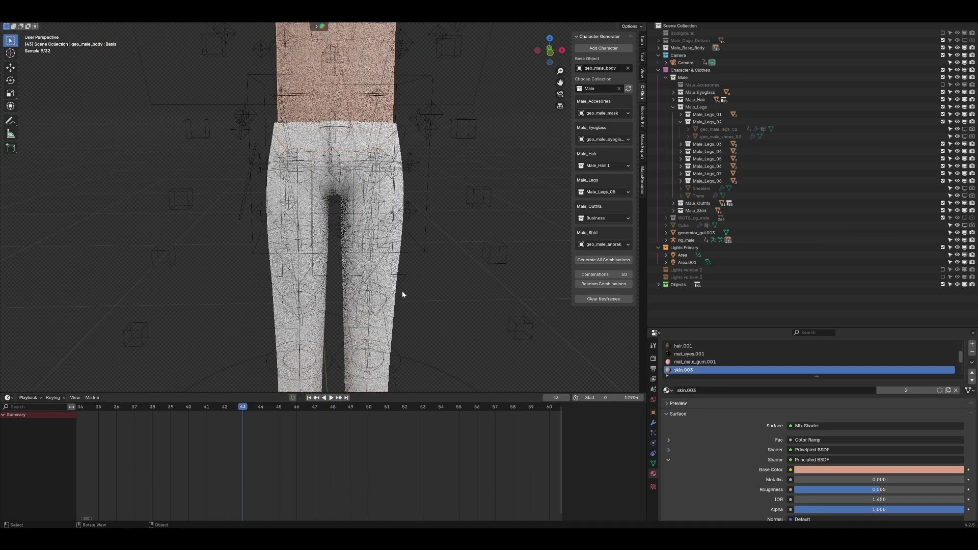
# - Try a different Base Color on the white trousers' legs_5.002 material and undo the change
pyautogui.click(400, 277)
pyautogui.click(380, 275)
pyautogui.click(688, 354)
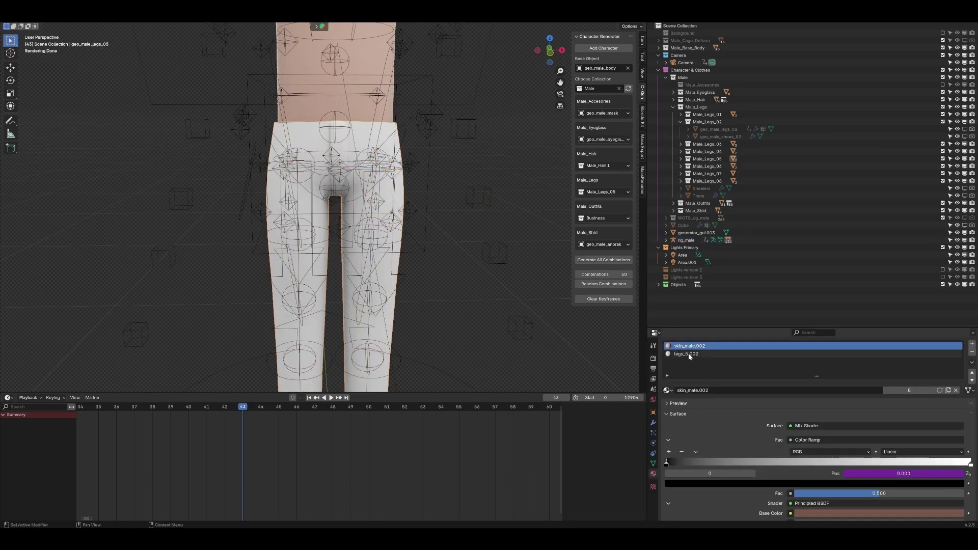
pyautogui.click(816, 439)
pyautogui.moveTo(916, 341)
pyautogui.mouseDown()
pyautogui.moveTo(882, 334)
pyautogui.moveTo(918, 355)
pyautogui.mouseUp()
pyautogui.hotkey('ctrl', 'z')
pyautogui.scroll(-4, 403, 198)
pyautogui.keyDown('shift'); pyautogui.moveTo(404, 195); pyautogui.dragTo(401, 222, button='middle'); pyautogui.keyUp('shift')
pyautogui.keyDown('shift'); pyautogui.moveTo(391, 155); pyautogui.dragTo(372, 229, button='middle'); pyautogui.keyUp('shift')
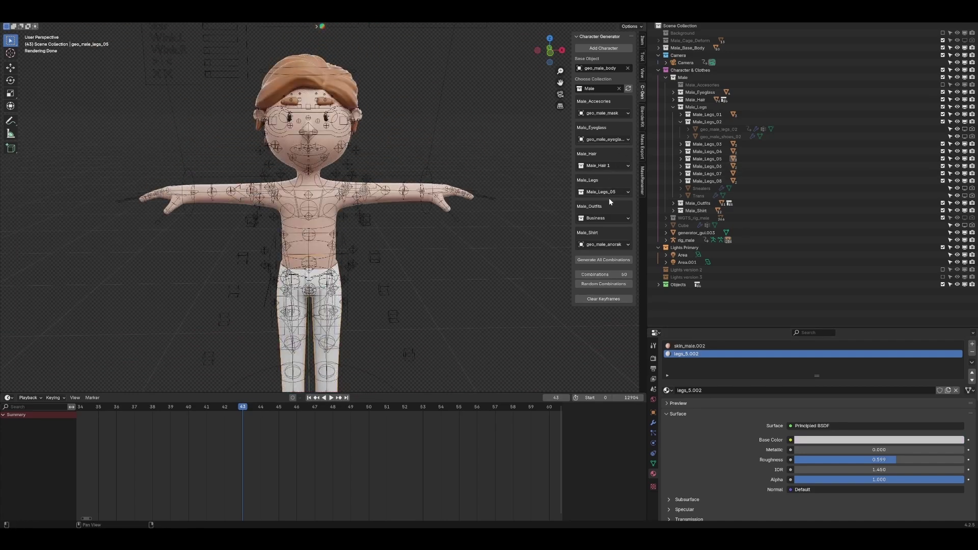
# - Keep the Business outfit option and set the character's Male_Shirt to geo_male_jumper
pyautogui.click(611, 219)
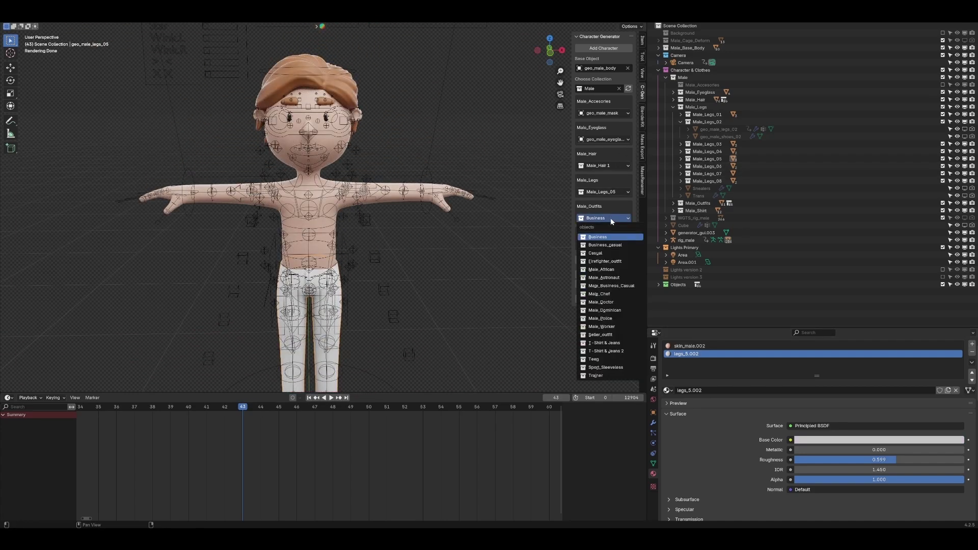
pyautogui.click(598, 237)
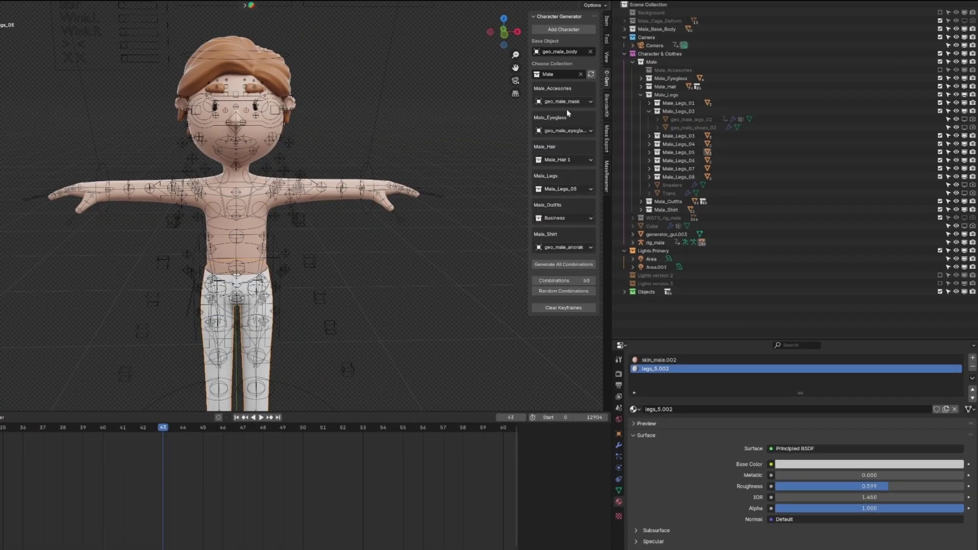
pyautogui.click(565, 247)
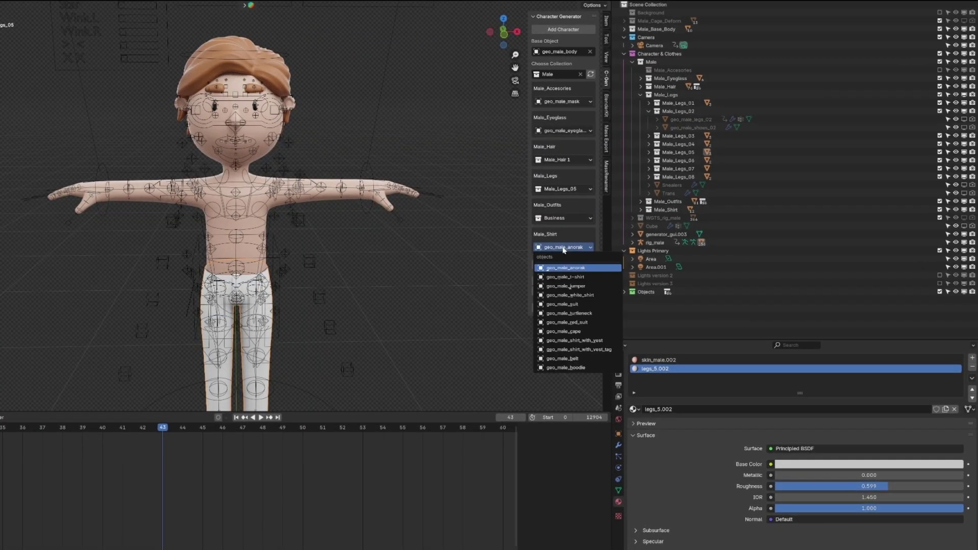
pyautogui.click(556, 284)
pyautogui.moveTo(308, 224); pyautogui.dragTo(334, 225, button='middle')
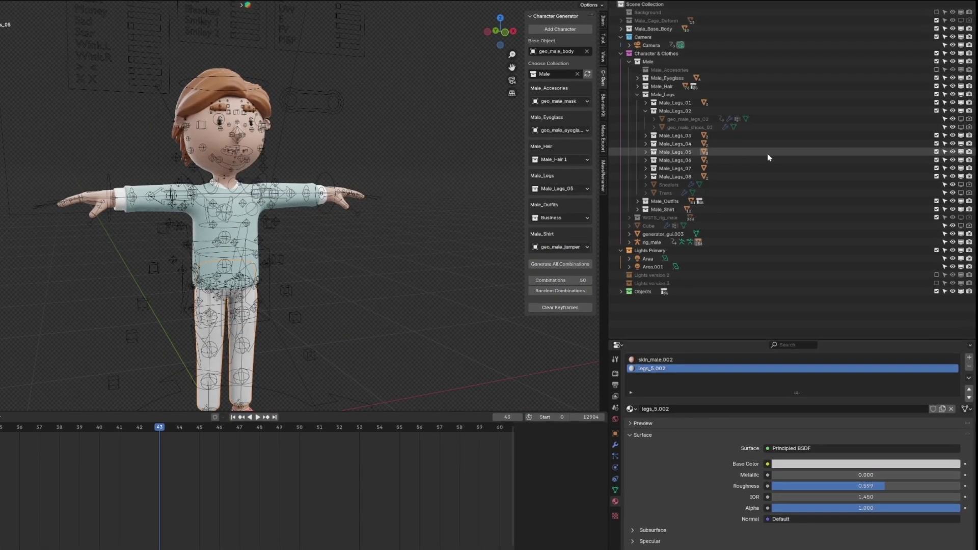
# - Exclude the Male_Eyeglass, Male_Hair, Male_Legs and Male_Shirt collections from the view layer and expand Male_Outfits
pyautogui.click(638, 94)
pyautogui.moveTo(935, 78); pyautogui.dragTo(931, 117)
pyautogui.click(935, 111)
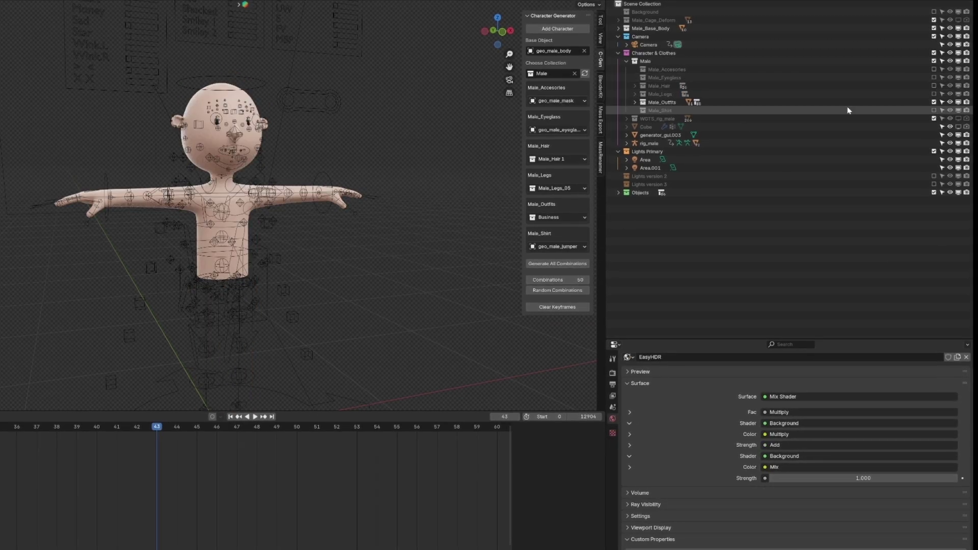
pyautogui.click(635, 103)
# - Set the character's Male_Outfits option to Male_African
pyautogui.click(555, 217)
pyautogui.click(554, 219)
pyautogui.click(553, 219)
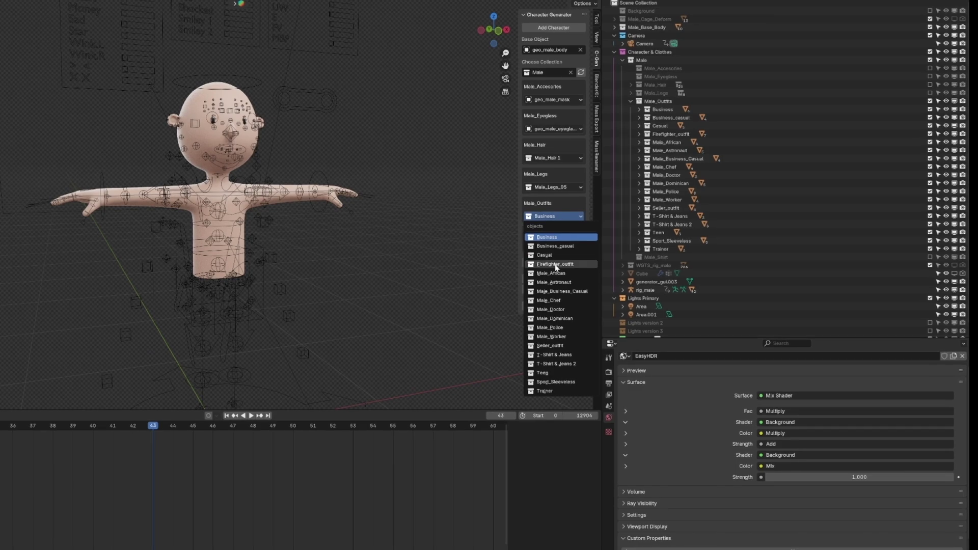
pyautogui.click(558, 258)
# - Set the character's Male_Outfits option to Firefighter_outfit and frame the whole figure
pyautogui.click(568, 219)
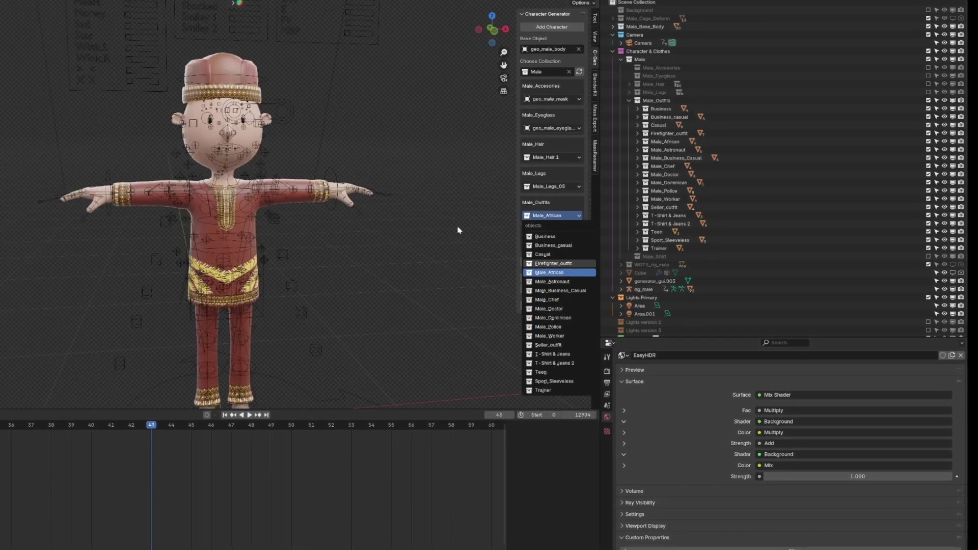
pyautogui.click(557, 264)
pyautogui.moveTo(290, 190)
pyautogui.mouseDown(button='middle')
pyautogui.moveTo(392, 196)
pyautogui.moveTo(264, 253)
pyautogui.moveTo(290, 194)
pyautogui.mouseUp(button='middle')
pyautogui.scroll(-3, 264, 253)
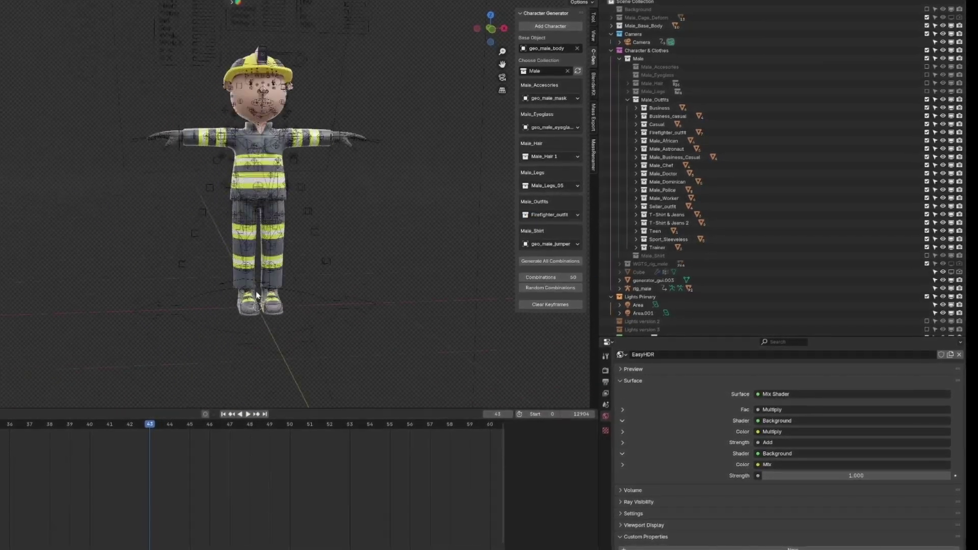
pyautogui.keyDown('shift'); pyautogui.moveTo(246, 134); pyautogui.dragTo(245, 162, button='middle'); pyautogui.keyUp('shift')
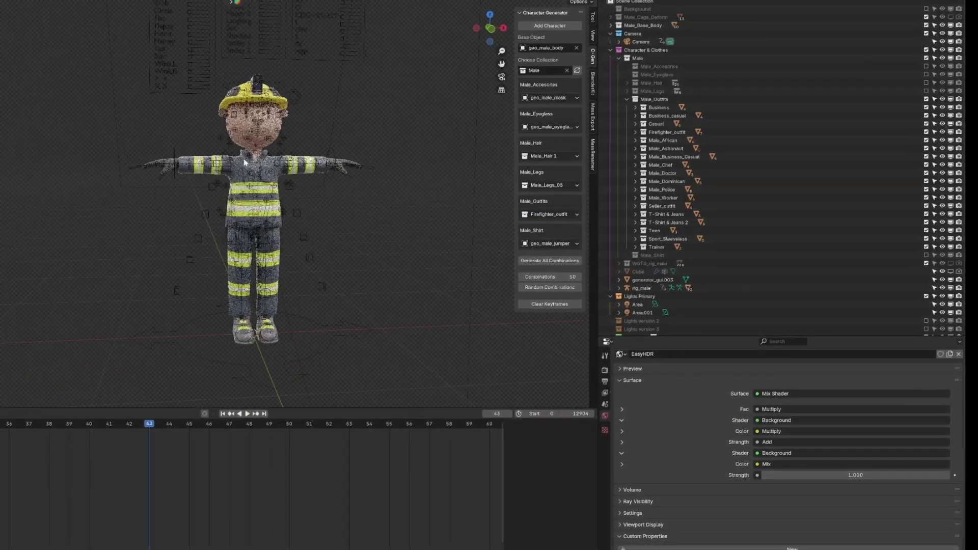
# - Expand the Firefighter_outfit collection and toggle the visibility of Firefighter_Legs off and on to inspect the separate meshes
pyautogui.click(628, 99)
pyautogui.click(626, 99)
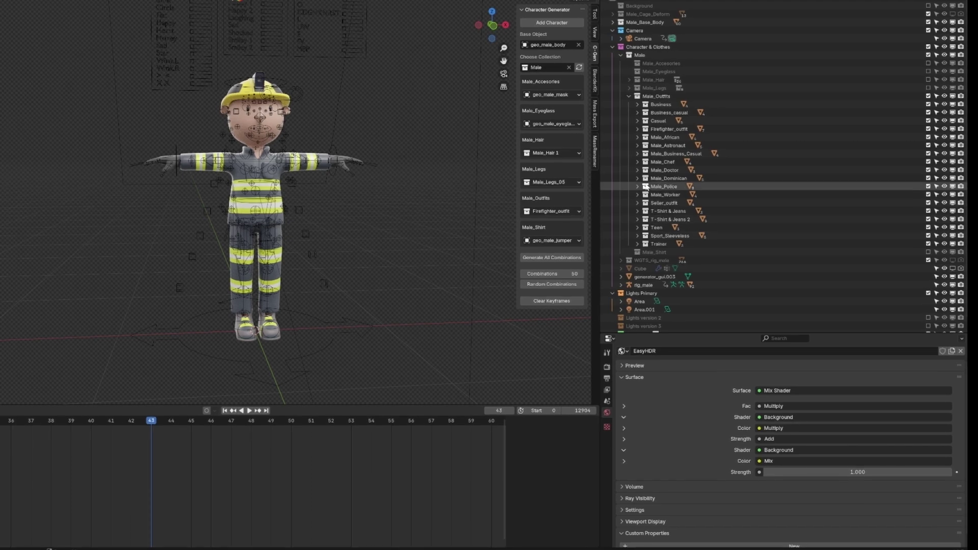
pyautogui.click(636, 129)
pyautogui.click(953, 137)
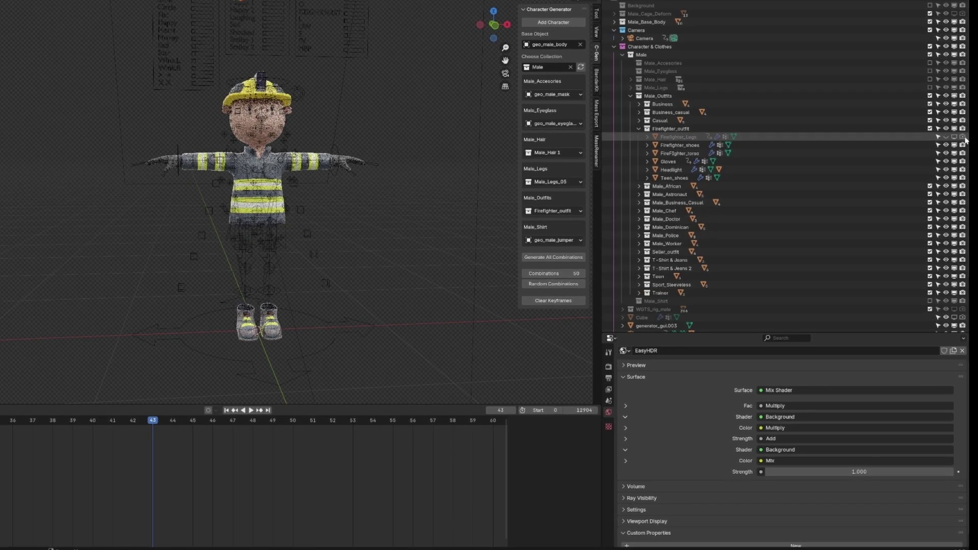
pyautogui.click(954, 137)
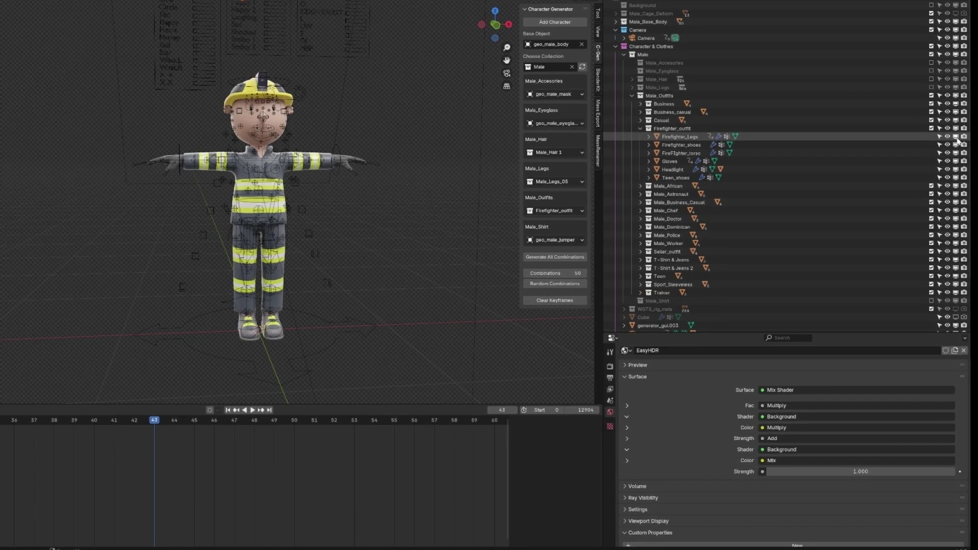
pyautogui.click(956, 136)
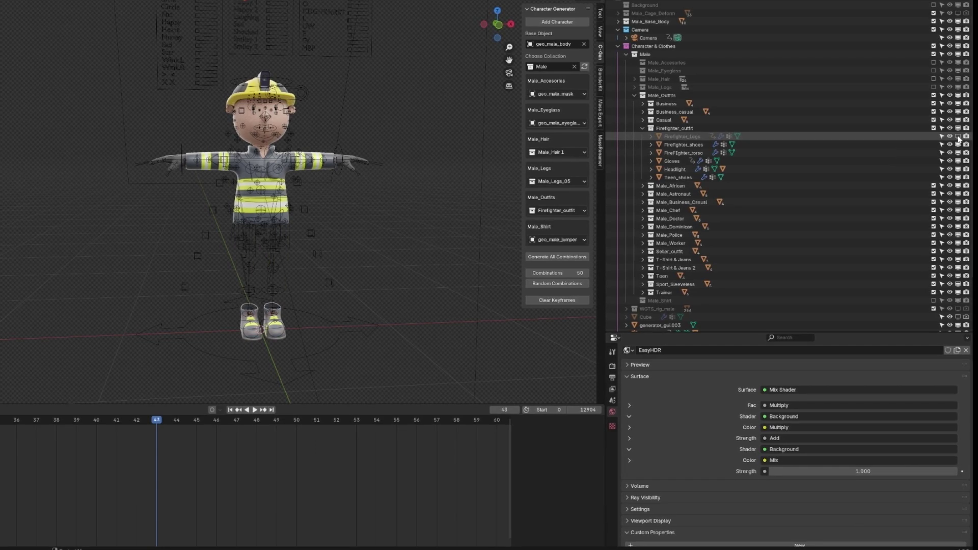
pyautogui.click(958, 136)
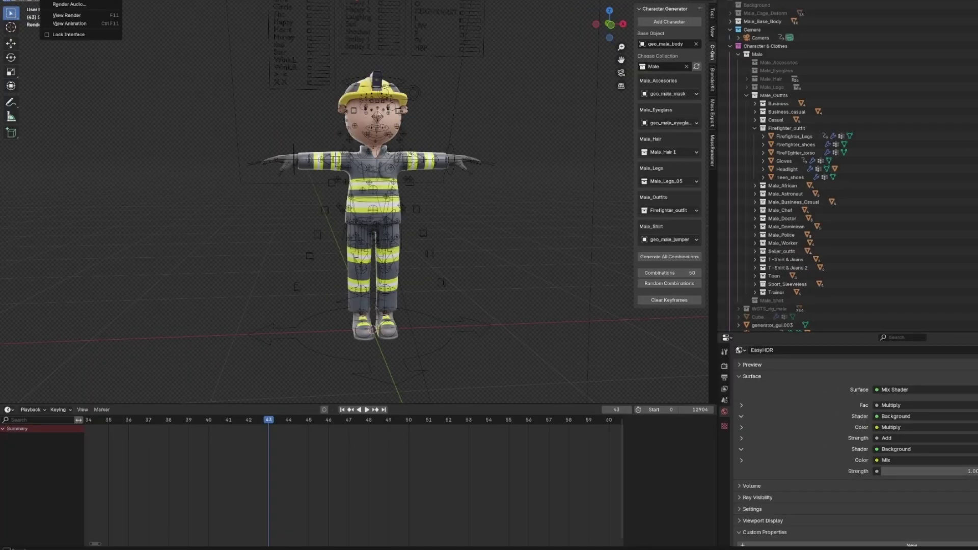
pyautogui.scroll(4, 465, 183)
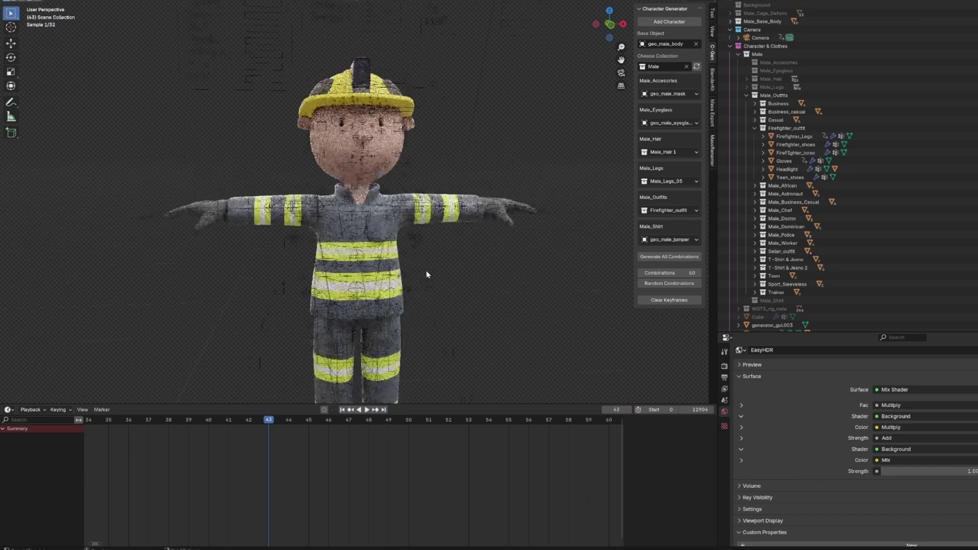
pyautogui.click(51, 1)
pyautogui.click(63, 1)
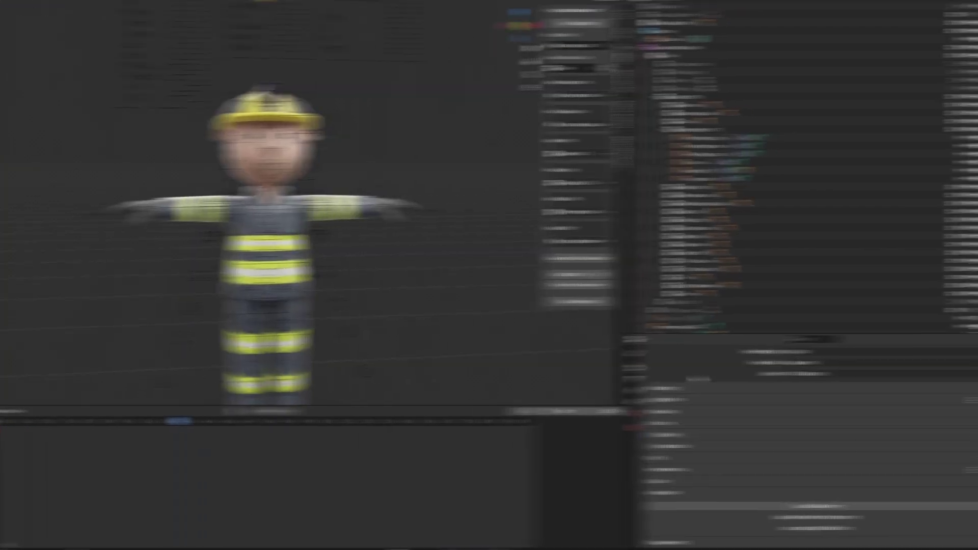
# - In the Cycles sampling settings, set the final render's Max Samples to 128
pyautogui.scroll(1, 689, 375)
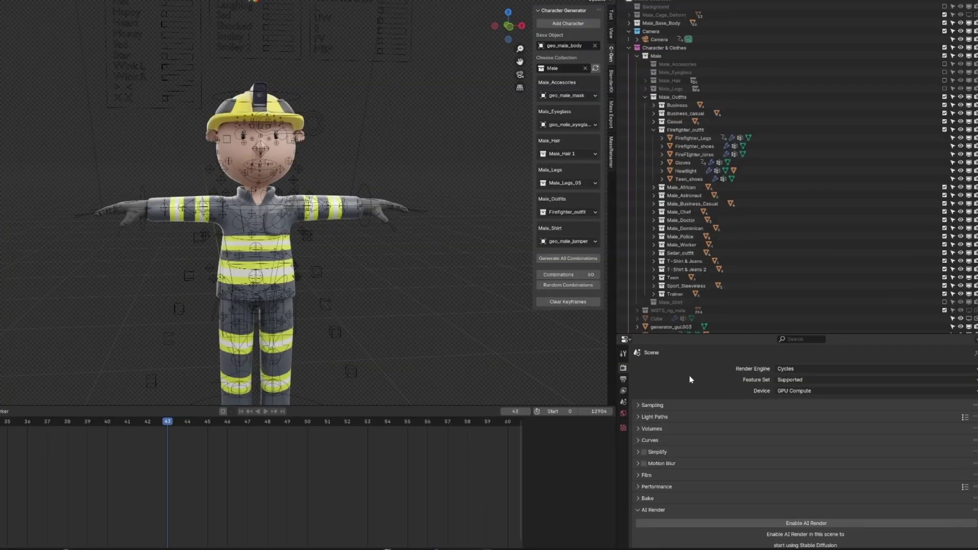
pyautogui.click(660, 405)
pyautogui.scroll(-3, 668, 388)
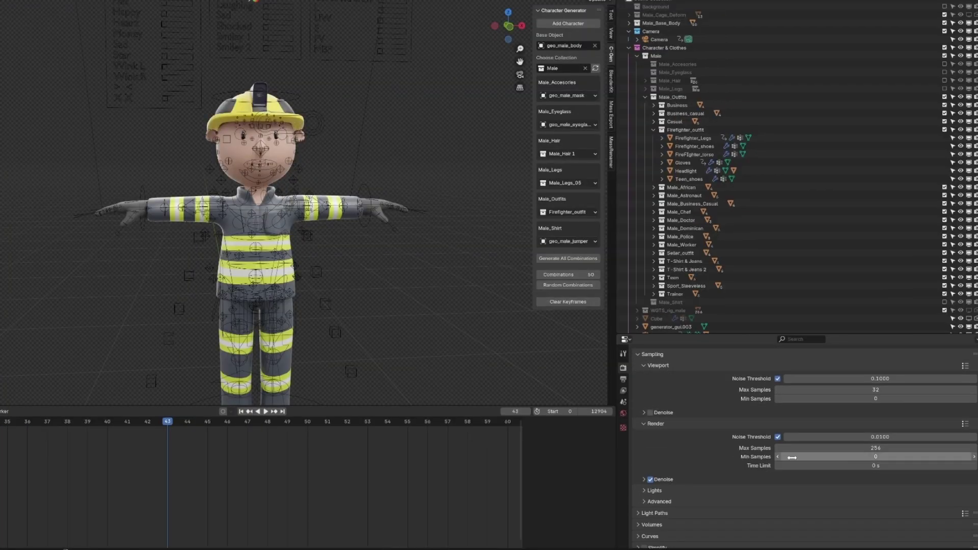
pyautogui.scroll(2, 723, 442)
pyautogui.scroll(-2, 807, 396)
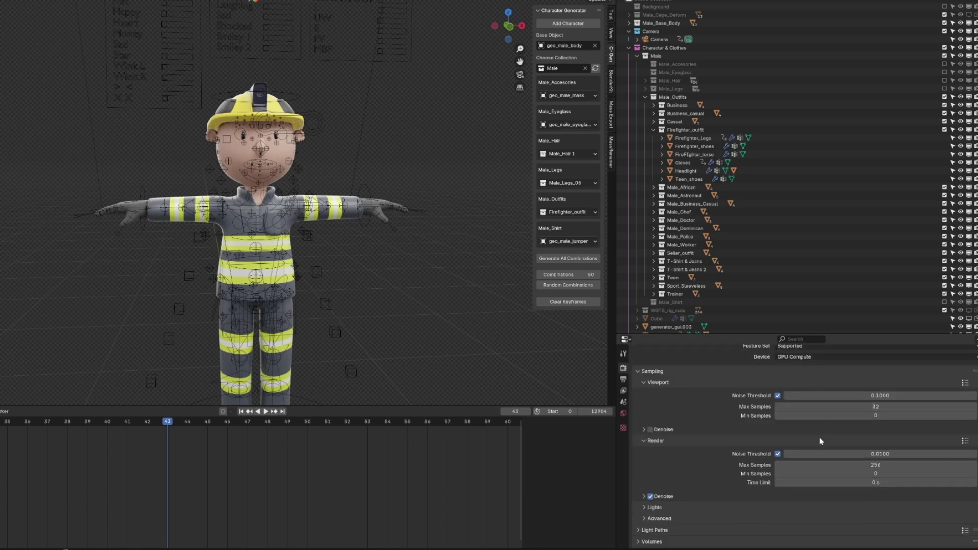
pyautogui.click(820, 465)
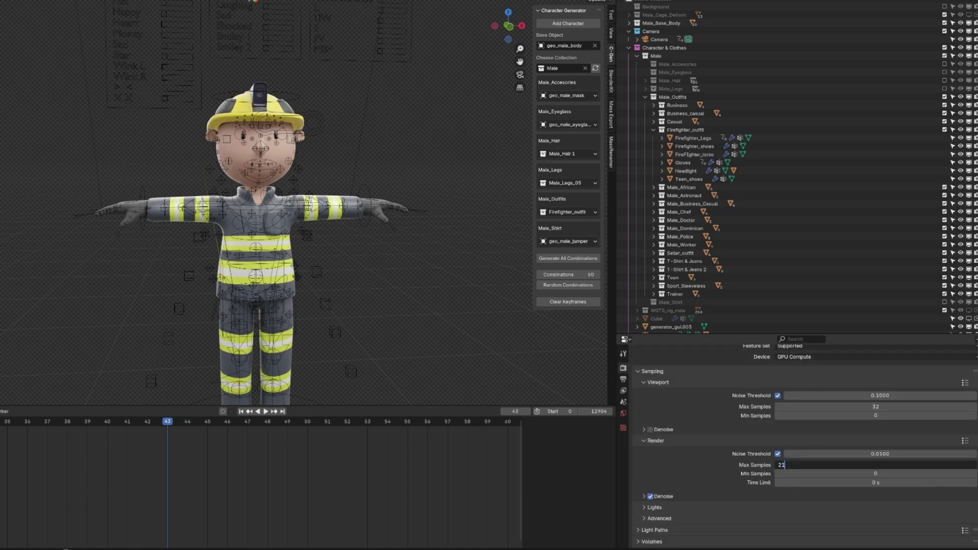
pyautogui.write('128')
pyautogui.press('Return')
# - Enable Simplify in the render settings and orbit around the firefighter character to check the viewport
pyautogui.scroll(-4, 665, 462)
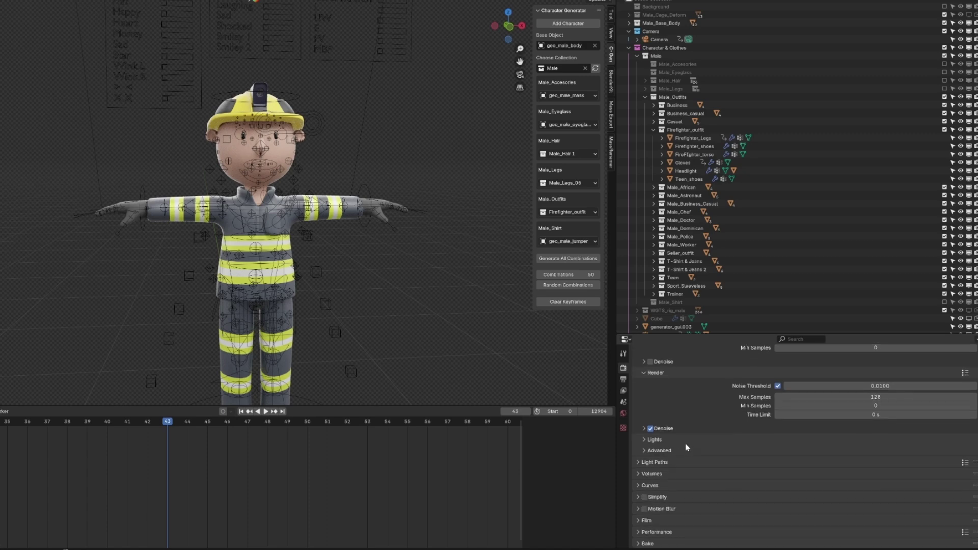
pyautogui.scroll(-4, 713, 432)
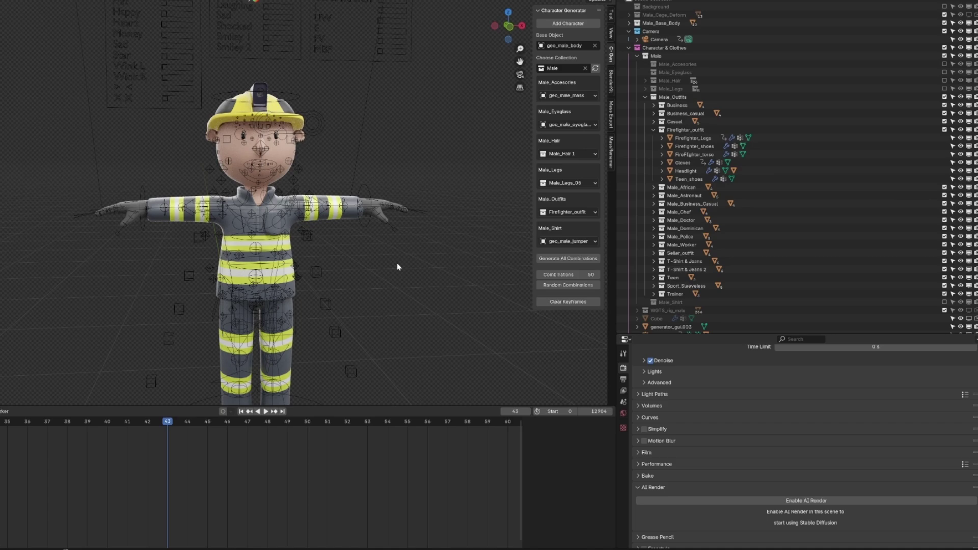
pyautogui.moveTo(306, 254); pyautogui.dragTo(293, 100, button='middle')
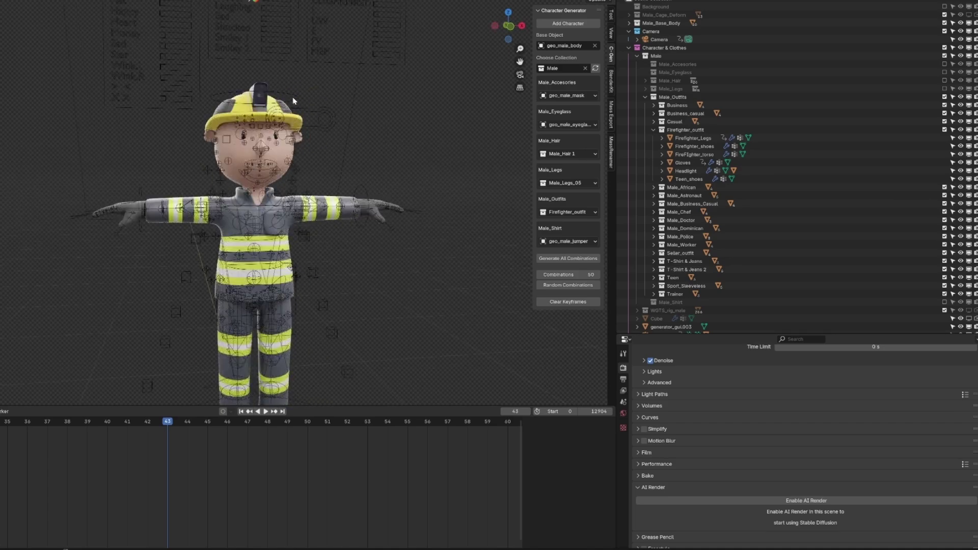
pyautogui.click(644, 429)
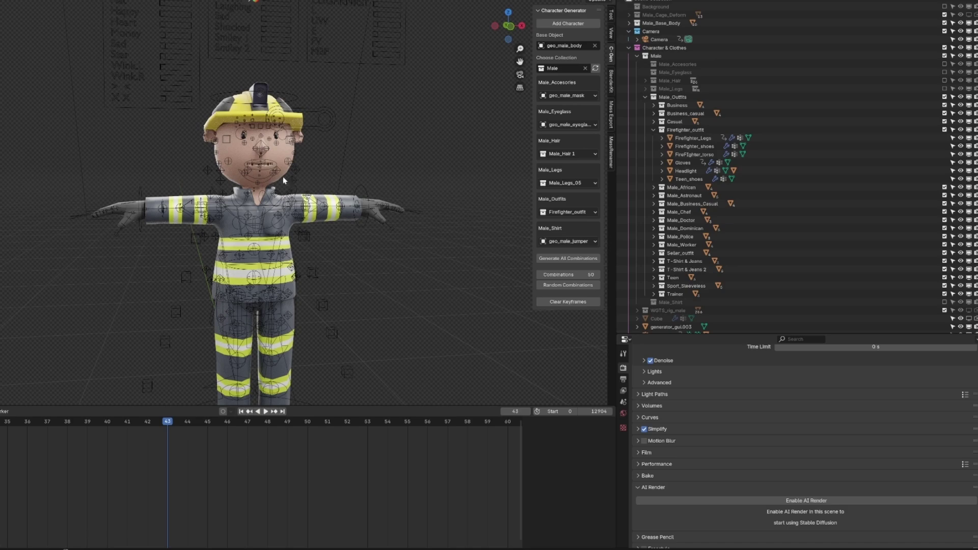
pyautogui.moveTo(316, 227); pyautogui.dragTo(275, 98, button='middle')
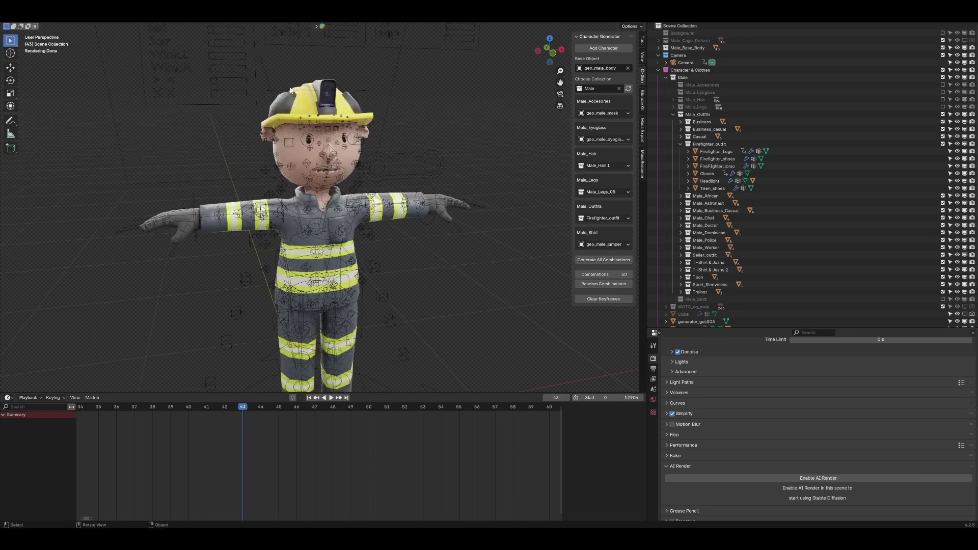
# - Select rig_male, try rotating the head control in Pose Mode, undo it and return to Object Mode
pyautogui.click(289, 92)
pyautogui.hotkey('ctrl', 'Tab')
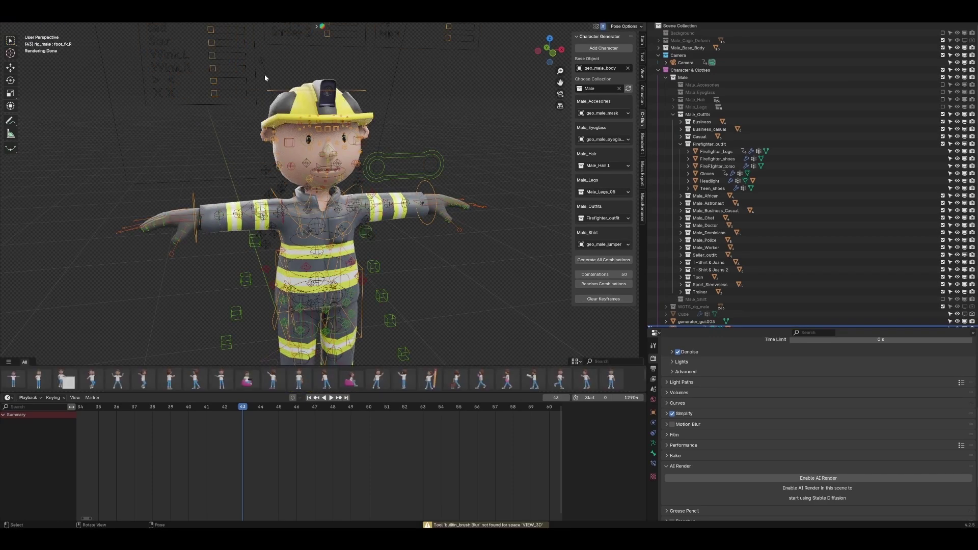
pyautogui.press('r')
pyautogui.click(270, 91)
pyautogui.hotkey('ctrl', 'z')
pyautogui.click(43, 16)
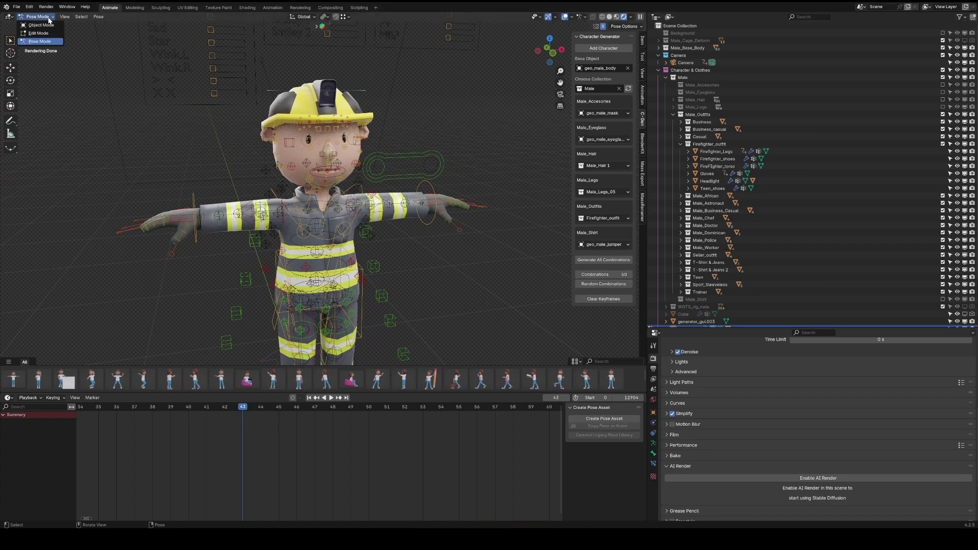
pyautogui.click(40, 25)
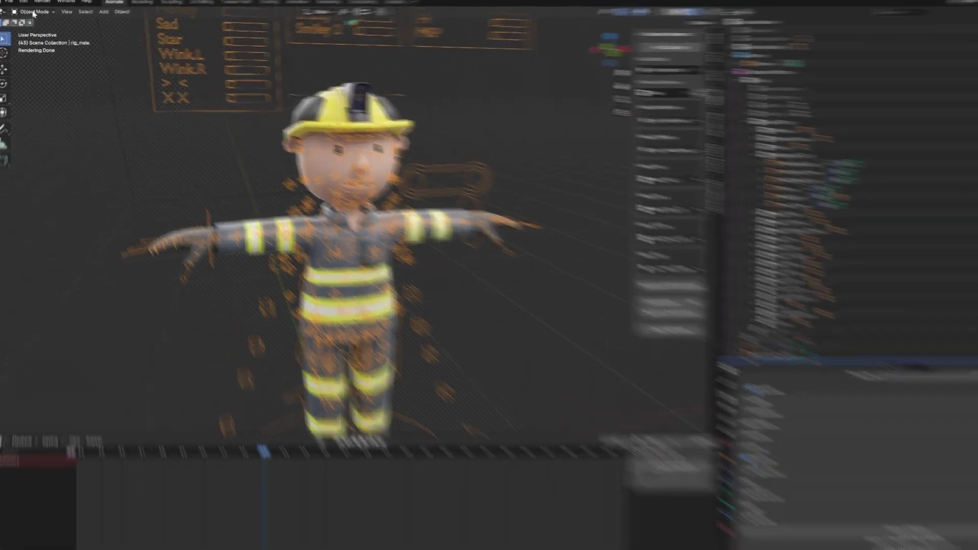
# - Switch rig_male back to Pose Mode, test a rotation of the head bone and undo it
pyautogui.click(38, 16)
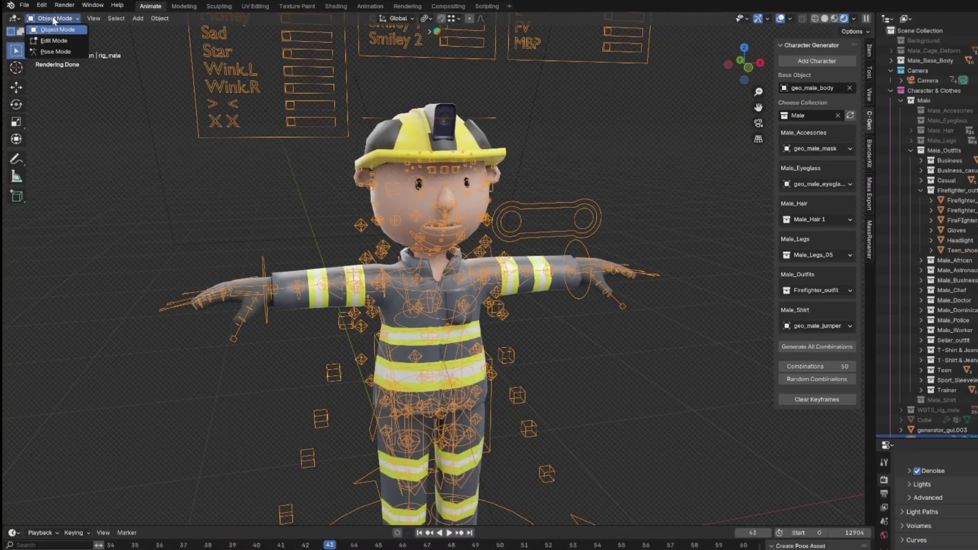
pyautogui.click(48, 51)
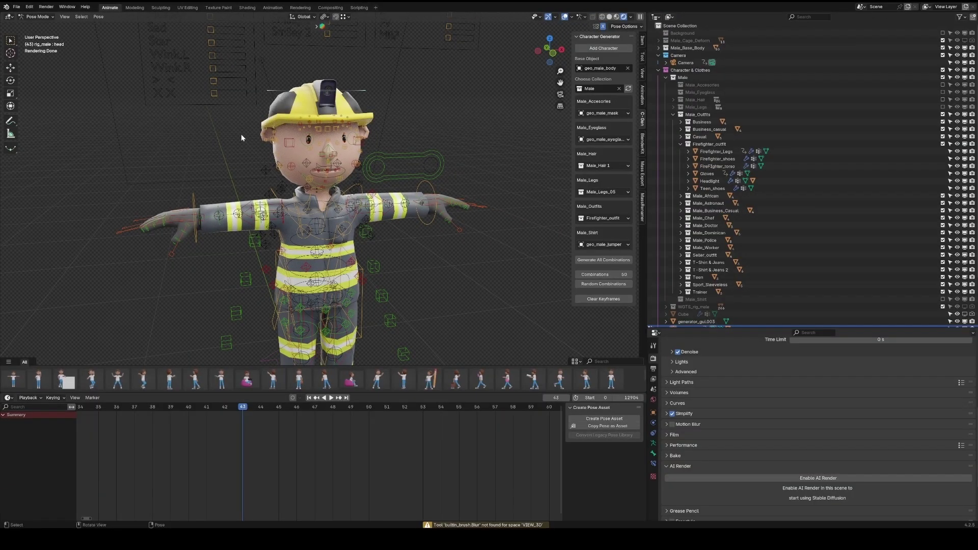
pyautogui.press('r')
pyautogui.click(205, 105)
pyautogui.hotkey('ctrl', 'z')
# - In Object Mode, hide Firefighter_shoes and Teen_shoes in the Firefighter_outfit collection to expose the character's feet
pyautogui.keyDown('shift'); pyautogui.moveTo(316, 222); pyautogui.dragTo(288, 278, button='middle'); pyautogui.keyUp('shift')
pyautogui.moveTo(306, 265); pyautogui.dragTo(317, 216)
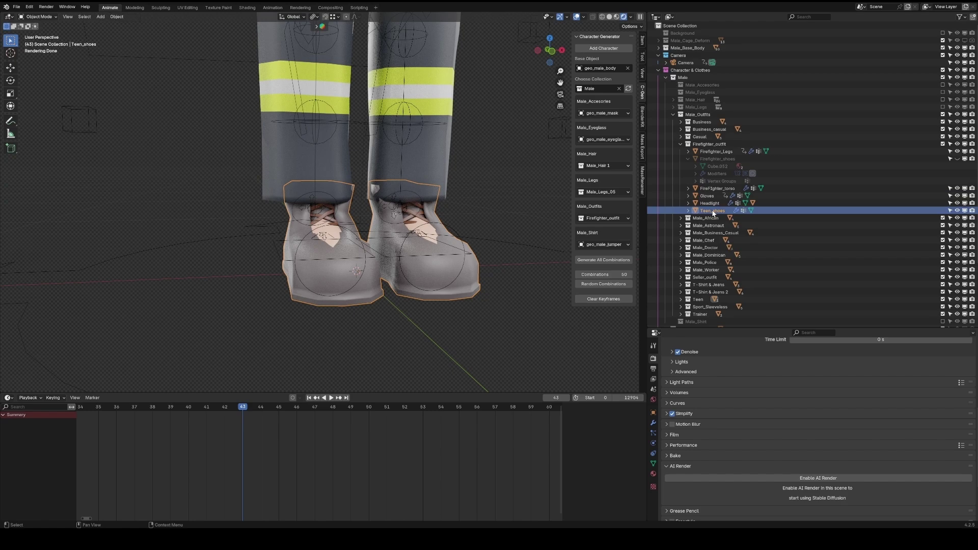
pyautogui.moveTo(957, 211); pyautogui.dragTo(971, 211)
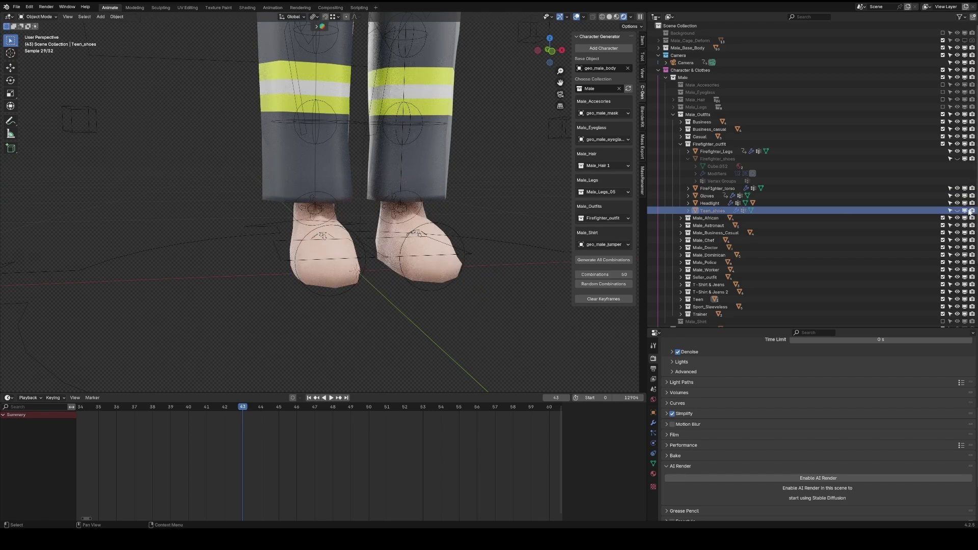
# - Make Firefighter_shoes visible again in the Firefighter_outfit collection and check the whole firefighter character up to the helmet
pyautogui.click(932, 159)
pyautogui.click(957, 158)
pyautogui.scroll(-2, 357, 224)
pyautogui.keyDown('shift'); pyautogui.moveTo(304, 221); pyautogui.dragTo(306, 298, button='middle'); pyautogui.keyUp('shift')
pyautogui.scroll(-5, 306, 297)
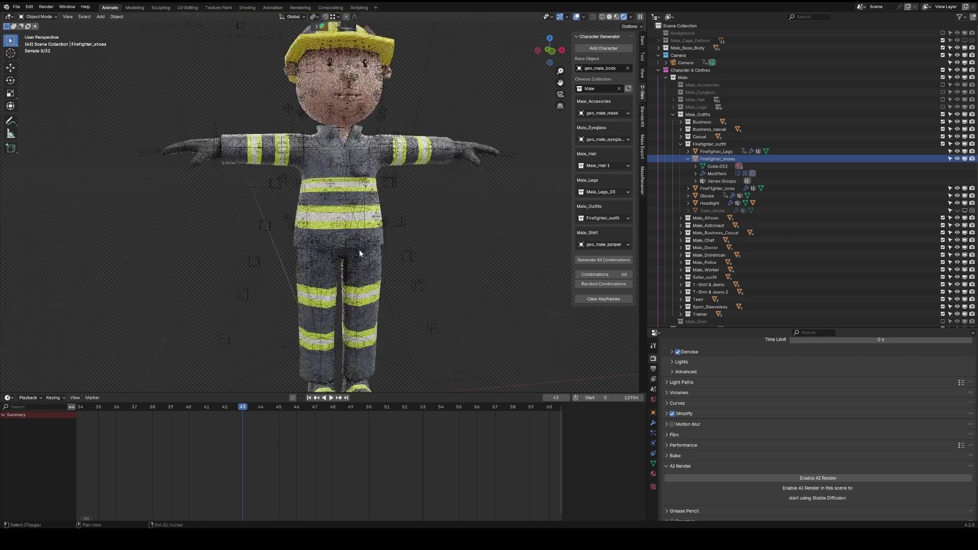
pyautogui.keyDown('shift'); pyautogui.moveTo(393, 175); pyautogui.dragTo(395, 141, button='middle'); pyautogui.keyUp('shift')
pyautogui.keyDown('shift'); pyautogui.moveTo(356, 88); pyautogui.dragTo(358, 279, button='middle'); pyautogui.keyUp('shift')
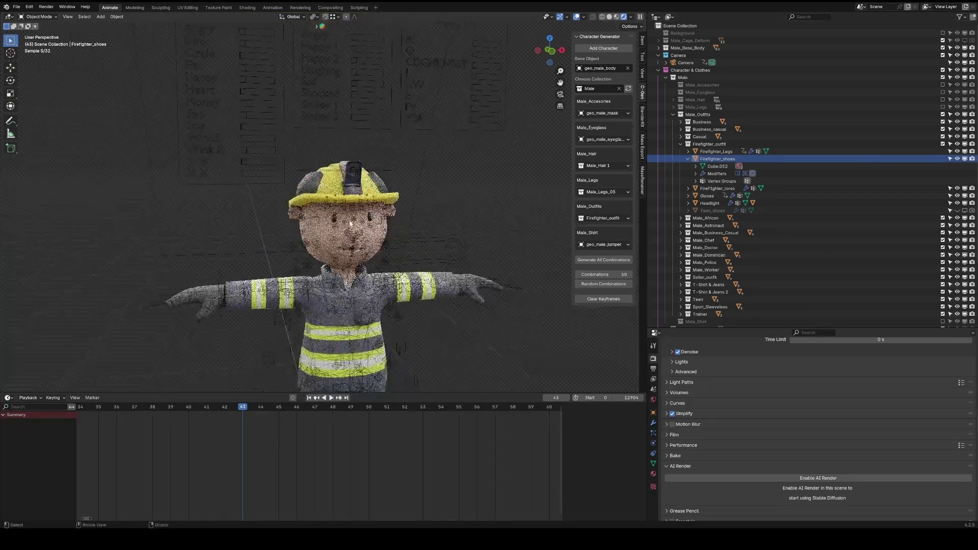
# - Select the firefighter's helmet and locate it in the Outliner under Headlight in the Firefighter_outfit collection
pyautogui.click(338, 191)
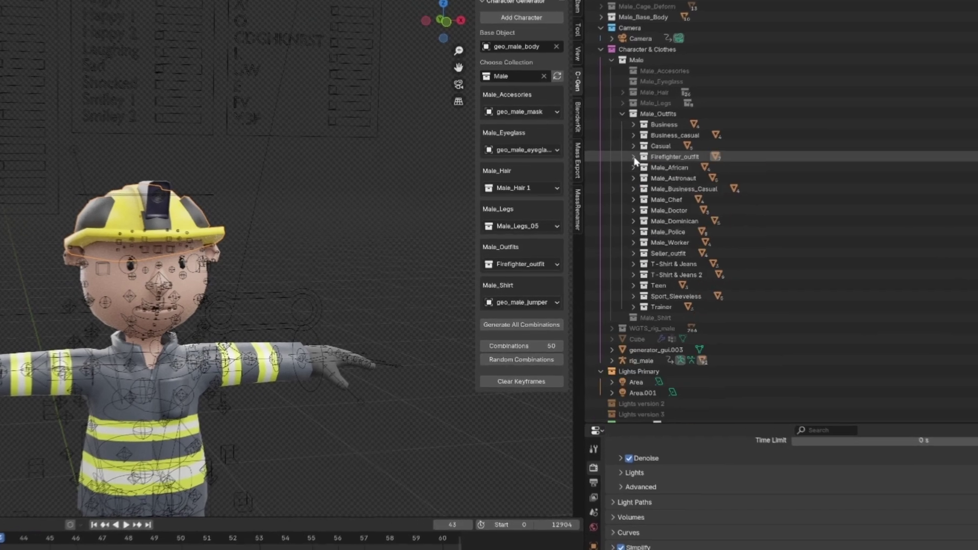
pyautogui.click(633, 158)
pyautogui.click(652, 141)
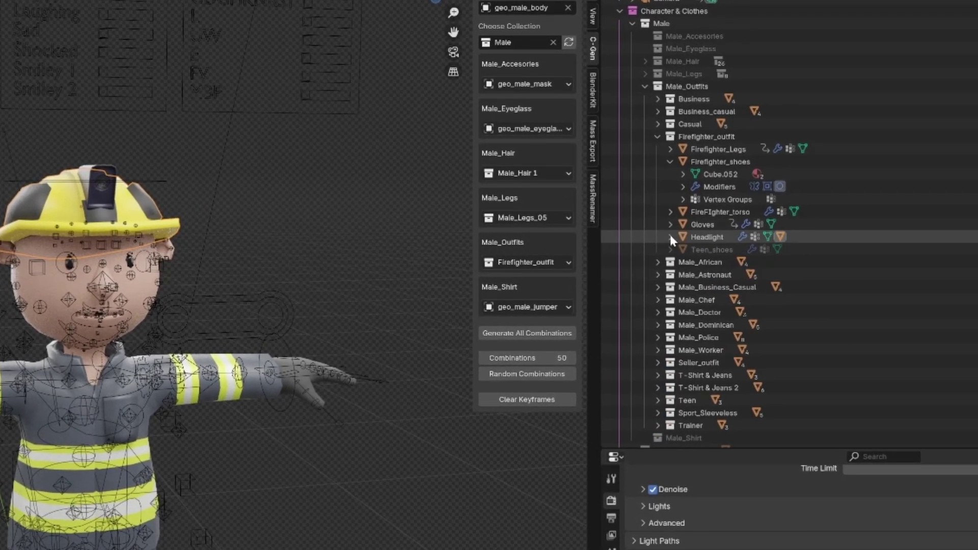
pyautogui.click(671, 238)
pyautogui.click(706, 284)
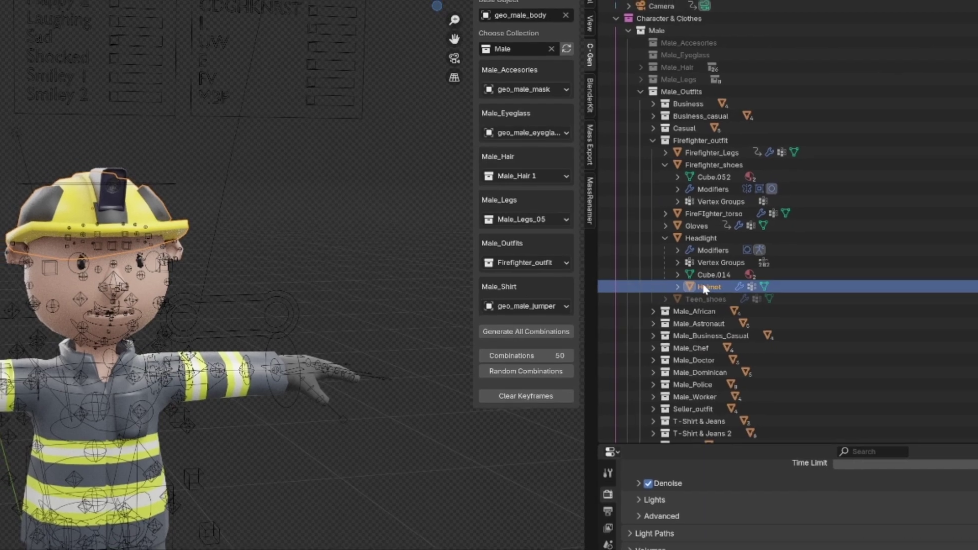
pyautogui.click(665, 238)
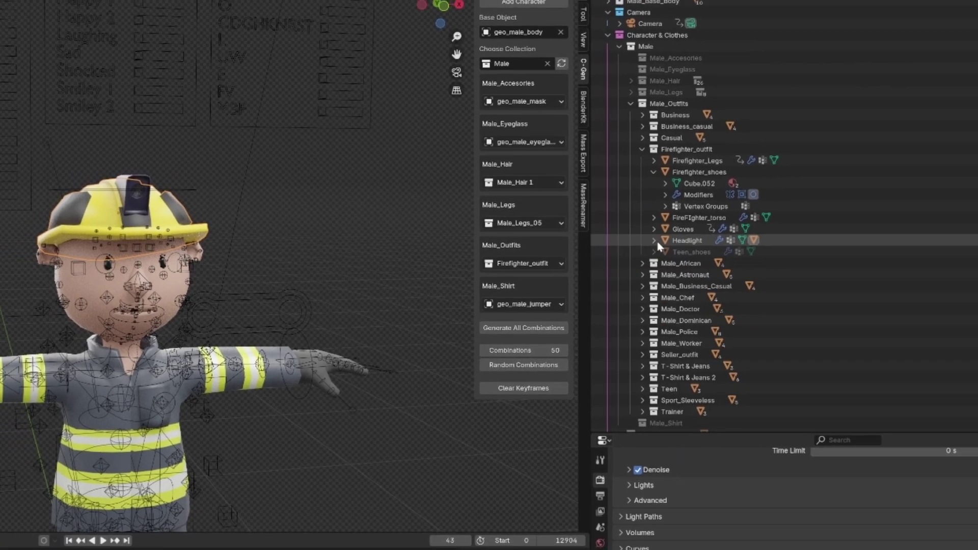
pyautogui.click(655, 241)
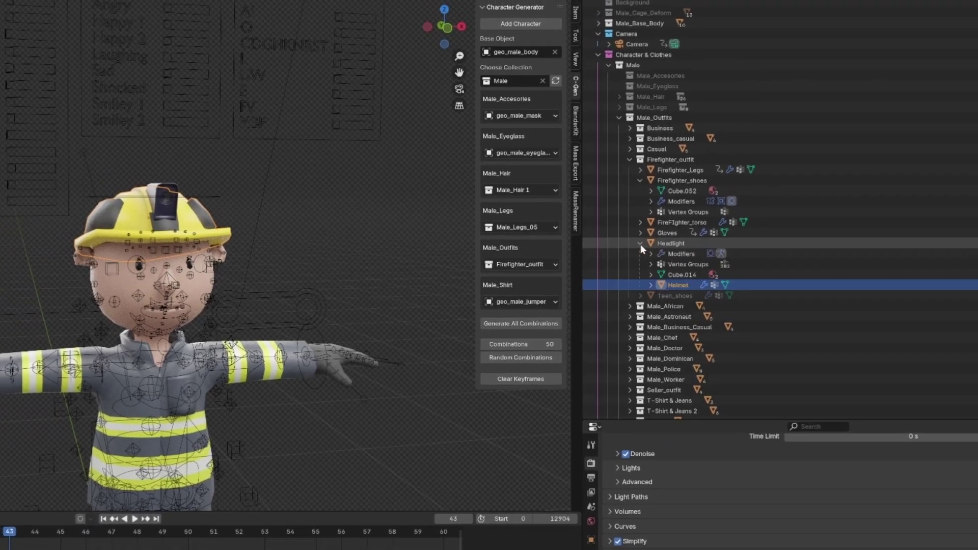
# - Collapse the Firefighter_outfit and Male_Outfits collections in the Outliner
pyautogui.click(629, 159)
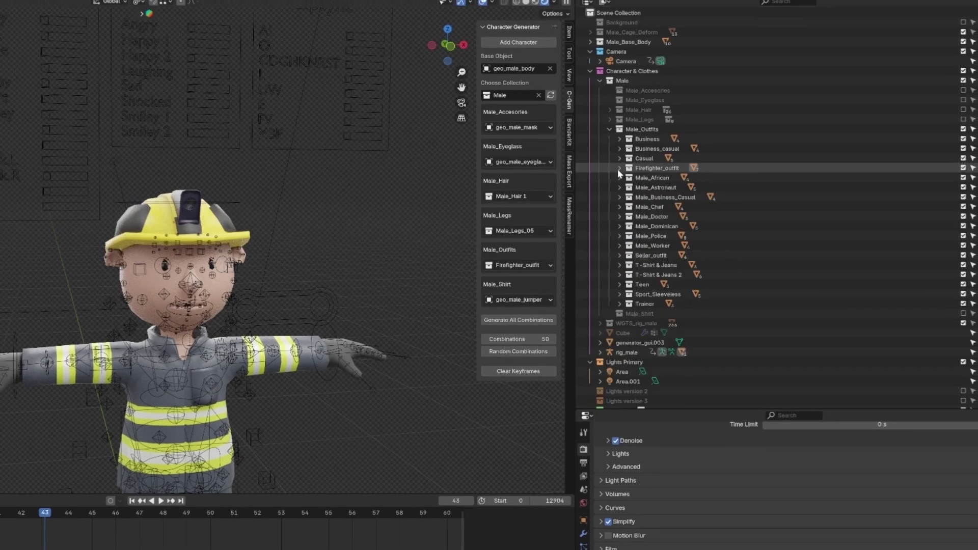
pyautogui.keyDown('shift'); pyautogui.moveTo(223, 277); pyautogui.dragTo(174, 190, button='middle'); pyautogui.keyUp('shift')
pyautogui.click(614, 139)
pyautogui.click(610, 129)
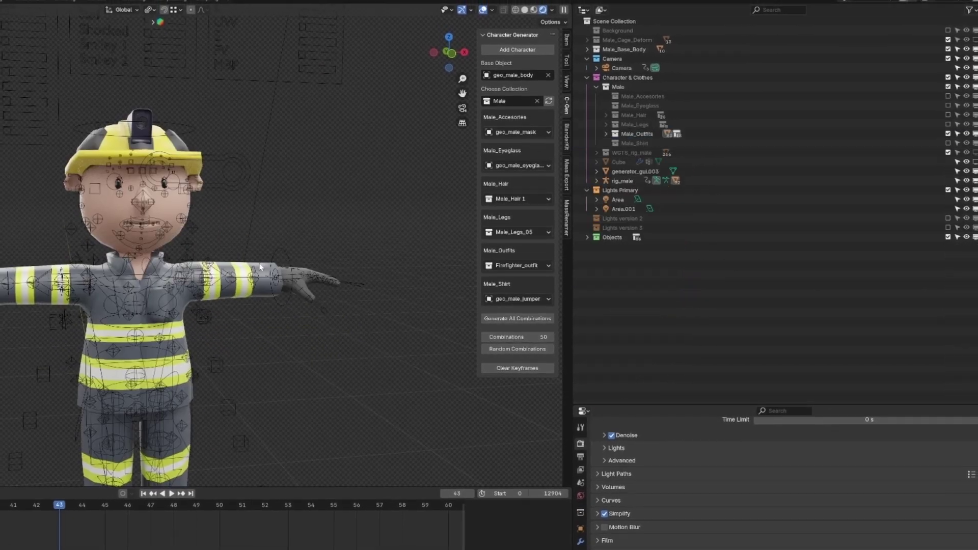
pyautogui.moveTo(259, 267); pyautogui.dragTo(180, 136, button='middle')
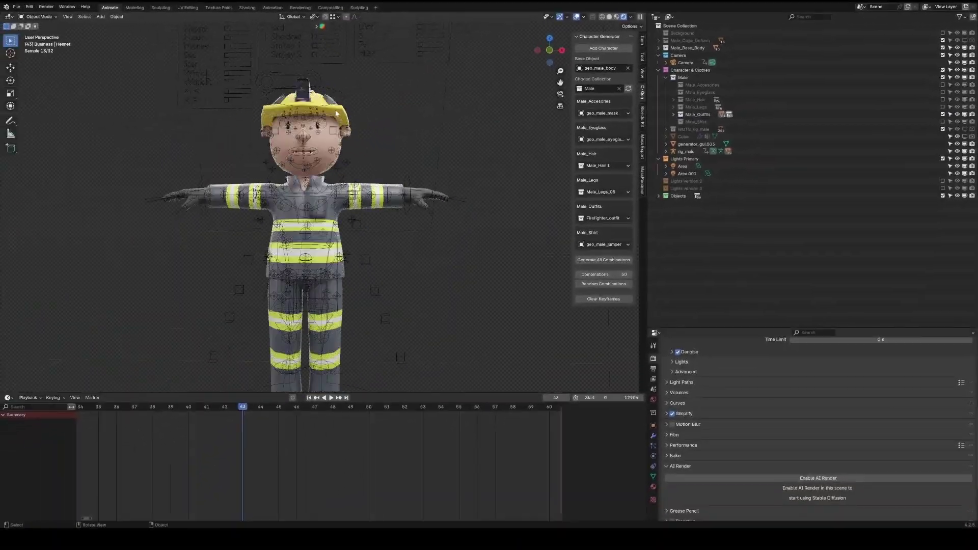
# - Put rig_male in Pose Mode and move the right hand IK control down about 0.12 m
pyautogui.click(331, 92)
pyautogui.hotkey('ctrl', 'Tab')
pyautogui.scroll(-2, 241, 205)
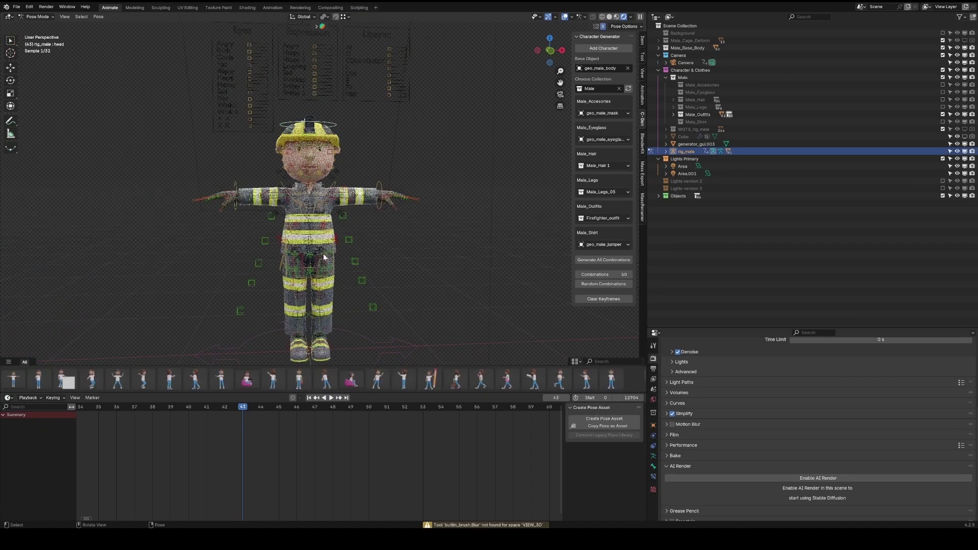
pyautogui.click(232, 198)
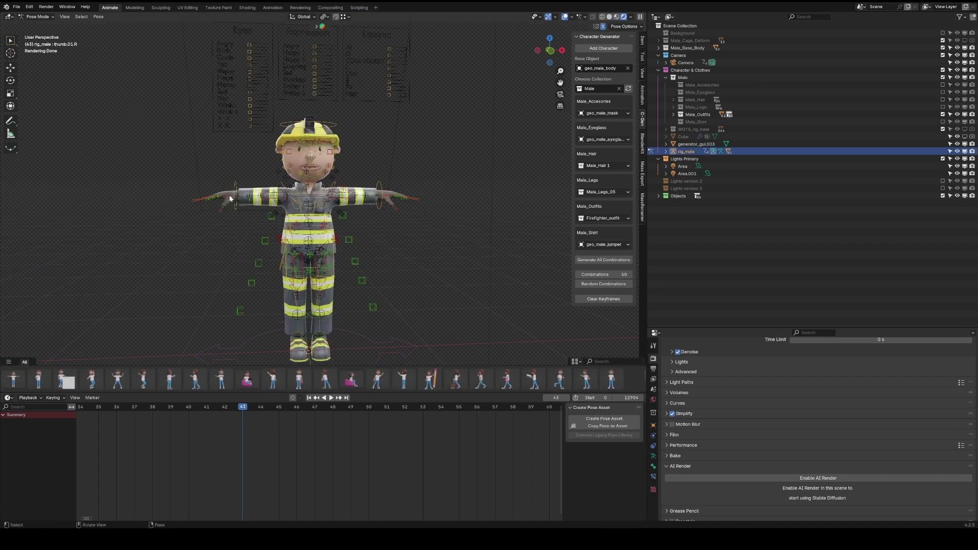
pyautogui.click(231, 196)
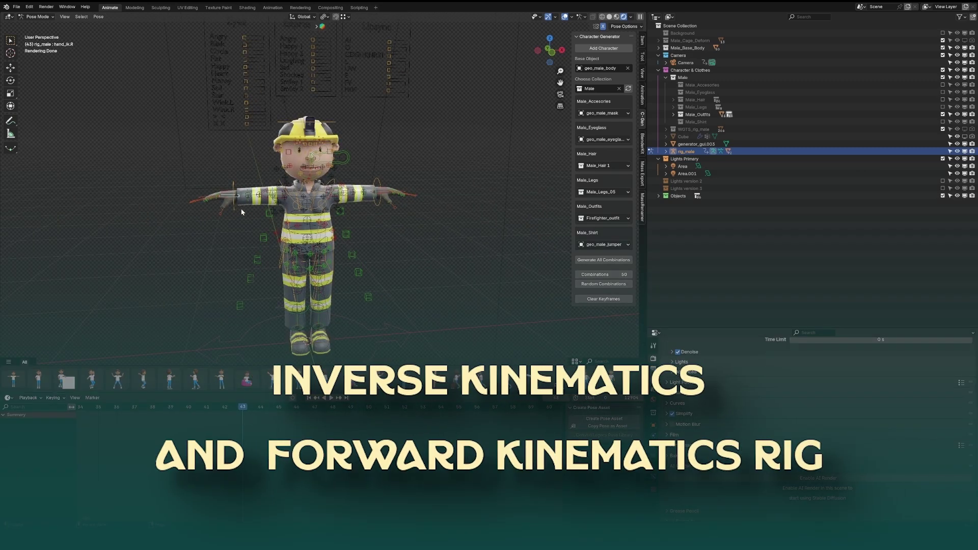
pyautogui.press('g')
pyautogui.click(252, 238)
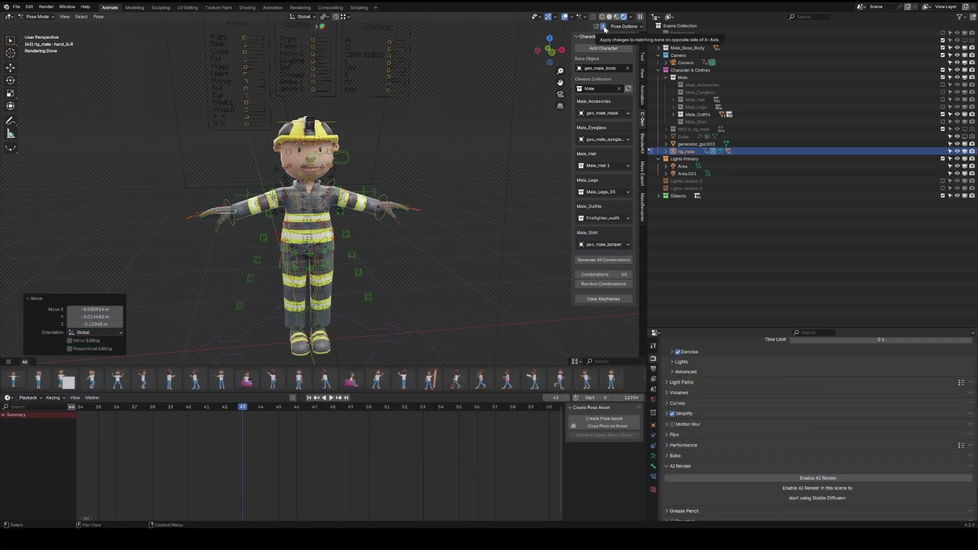
# - Move the right hand IK control slightly outward, try raising it and undo the raise
pyautogui.press('g')
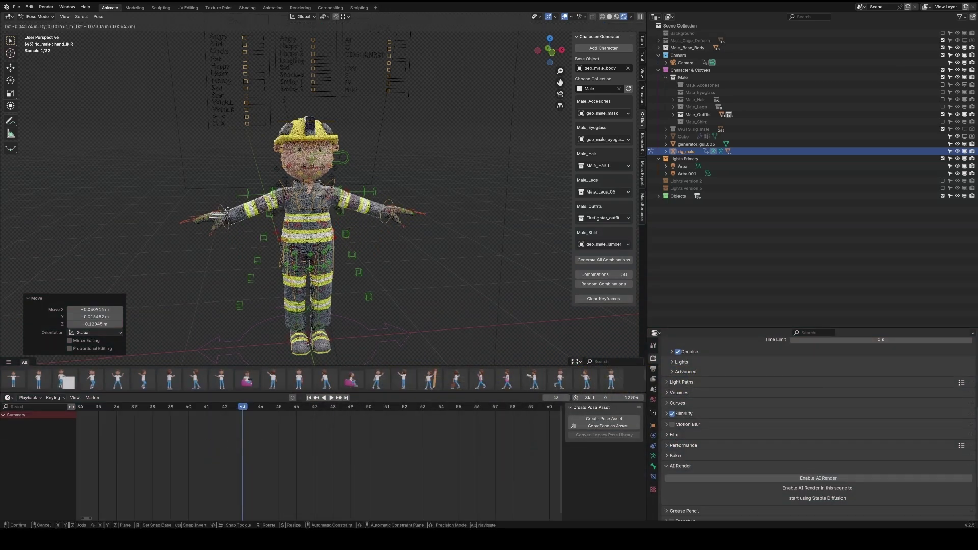
pyautogui.click(522, 88)
pyautogui.press('g')
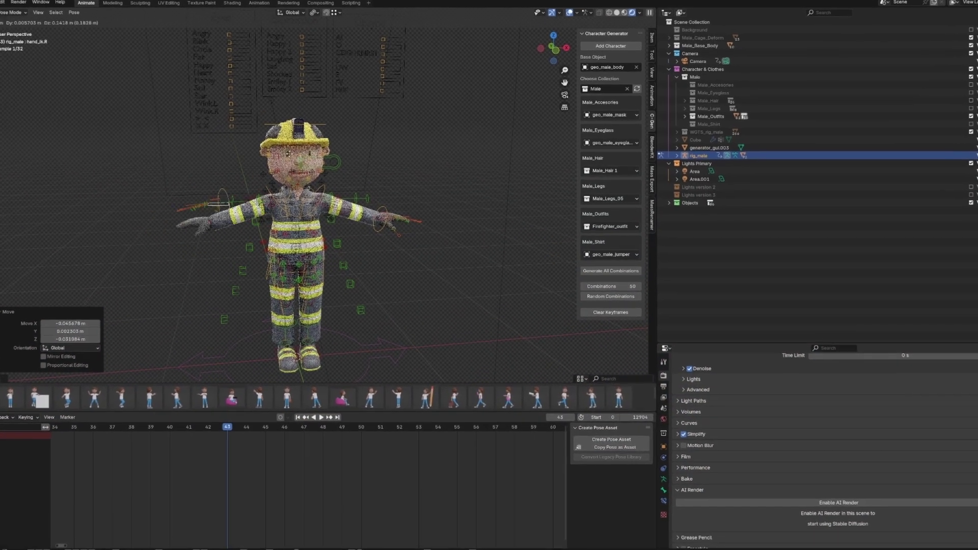
pyautogui.click(286, 167)
pyautogui.hotkey('ctrl', 'z')
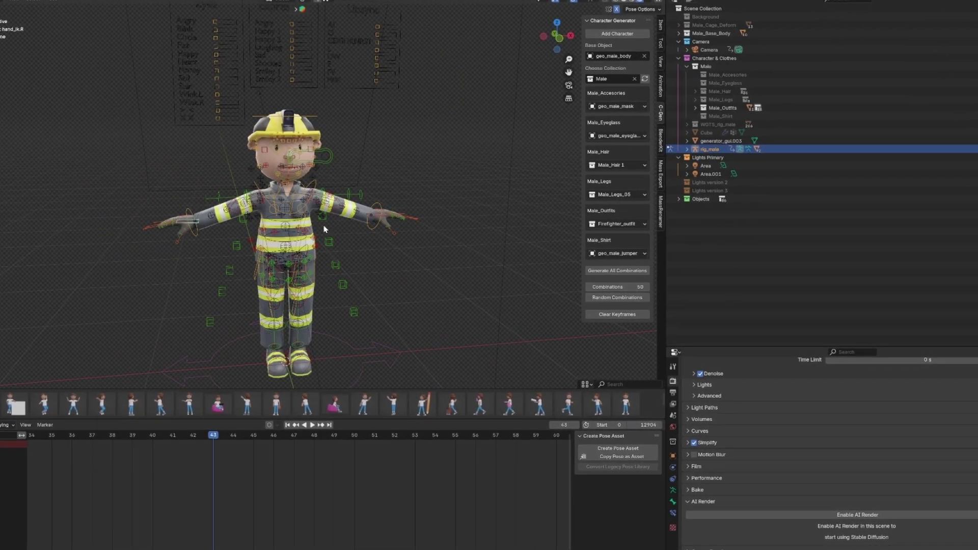
# - Rotate and move the left hand IK control with mirroring so both arms hang down beside the body
pyautogui.click(382, 220)
pyautogui.press('r')
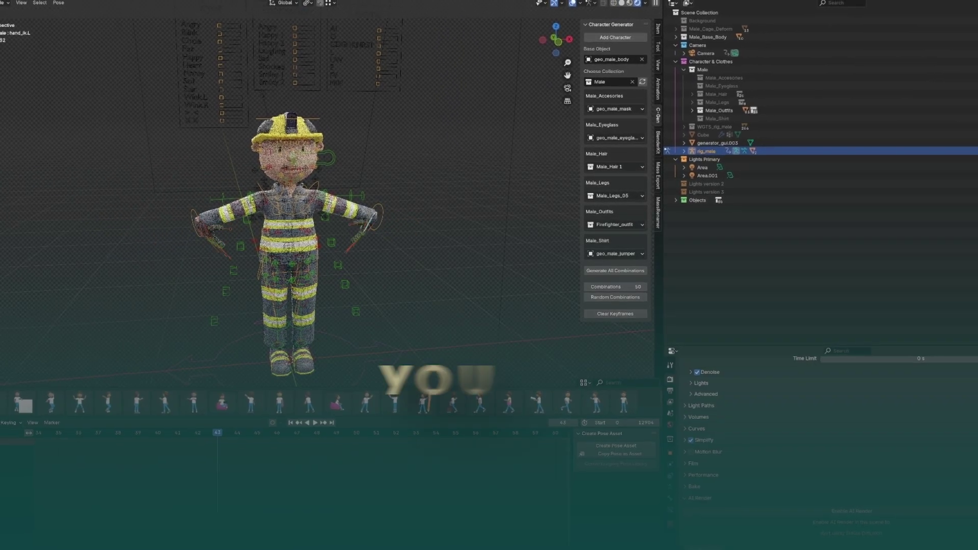
pyautogui.click(368, 224)
pyautogui.press('g')
pyautogui.click(319, 232)
pyautogui.press('r')
pyautogui.click(352, 229)
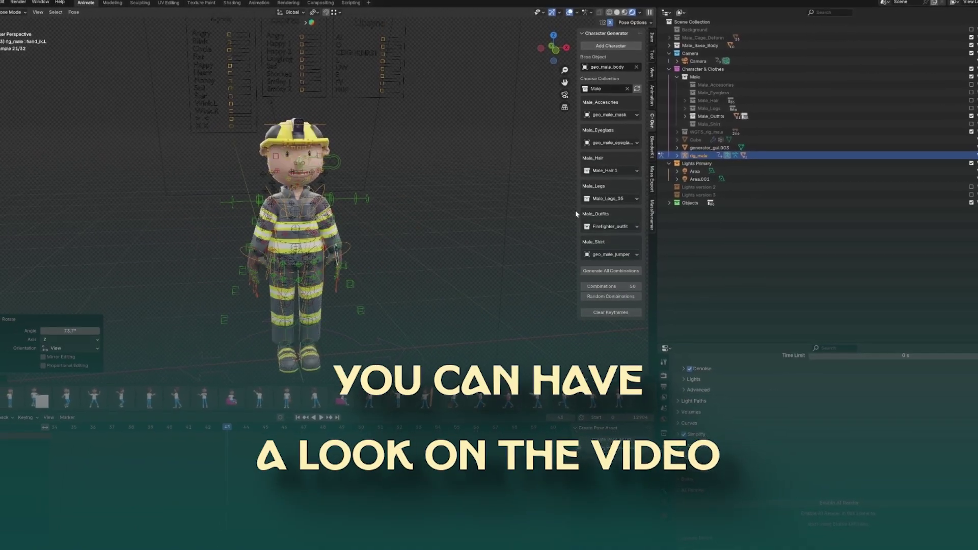
# - Display the Rig Layers, hide Arm.L (IK) and Arm.R (IK), and select the left forearm tweak control
pyautogui.click(650, 39)
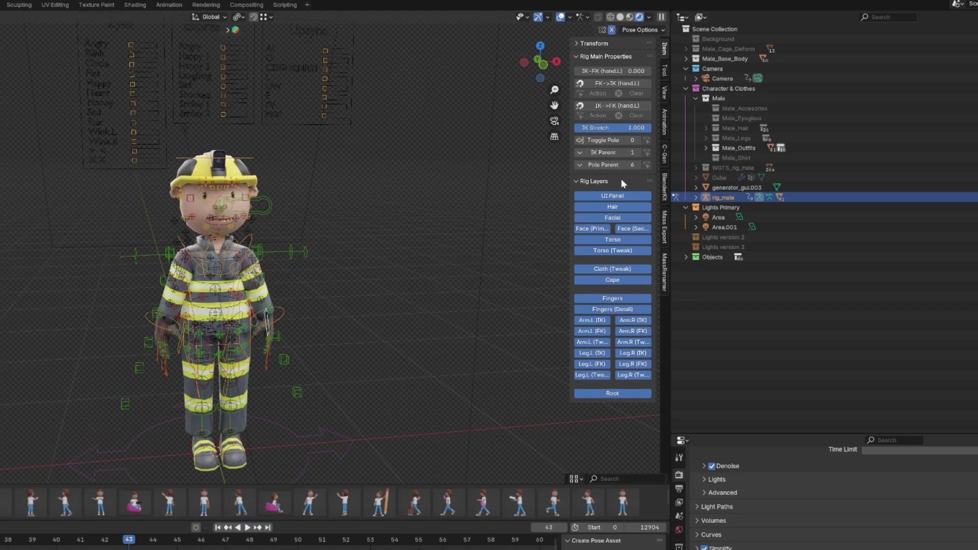
pyautogui.click(592, 322)
pyautogui.scroll(-5, 601, 324)
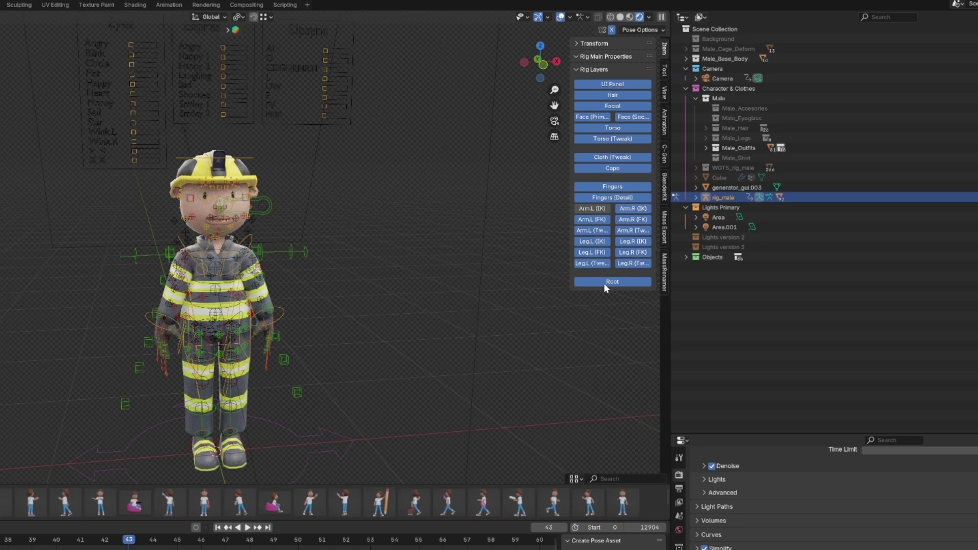
pyautogui.click(633, 208)
pyautogui.click(256, 292)
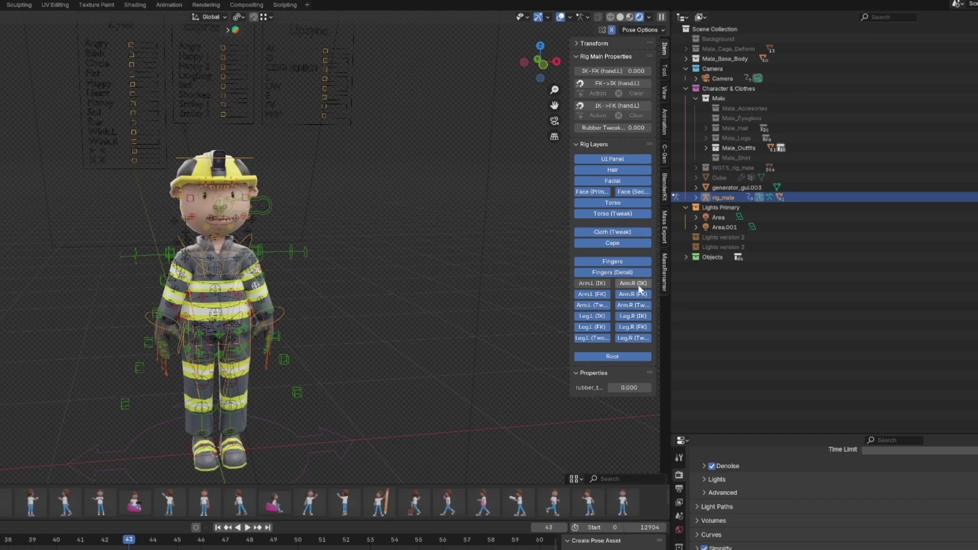
# - Show the arm IK layers again and hide the arm FK, leg FK and Cape rig layers
pyautogui.click(593, 283)
pyautogui.click(604, 295)
pyautogui.click(601, 328)
pyautogui.click(616, 245)
pyautogui.moveTo(245, 386); pyautogui.dragTo(307, 392, button='middle')
pyautogui.keyDown('shift'); pyautogui.moveTo(307, 392); pyautogui.dragTo(308, 341, button='middle'); pyautogui.keyUp('shift')
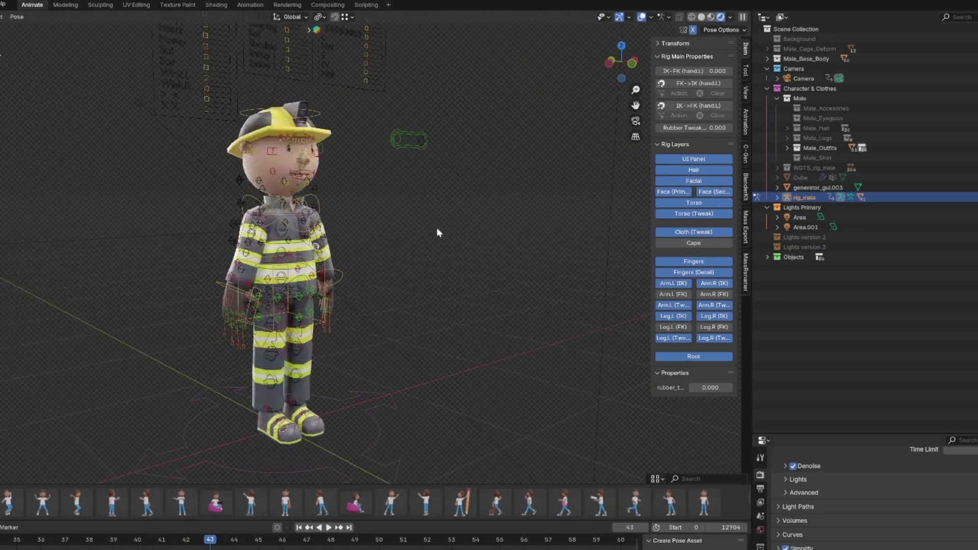
# - Hide the secondary face and Hair rig layers, switching Cloth (Tweak) off and back on
pyautogui.click(713, 195)
pyautogui.click(704, 232)
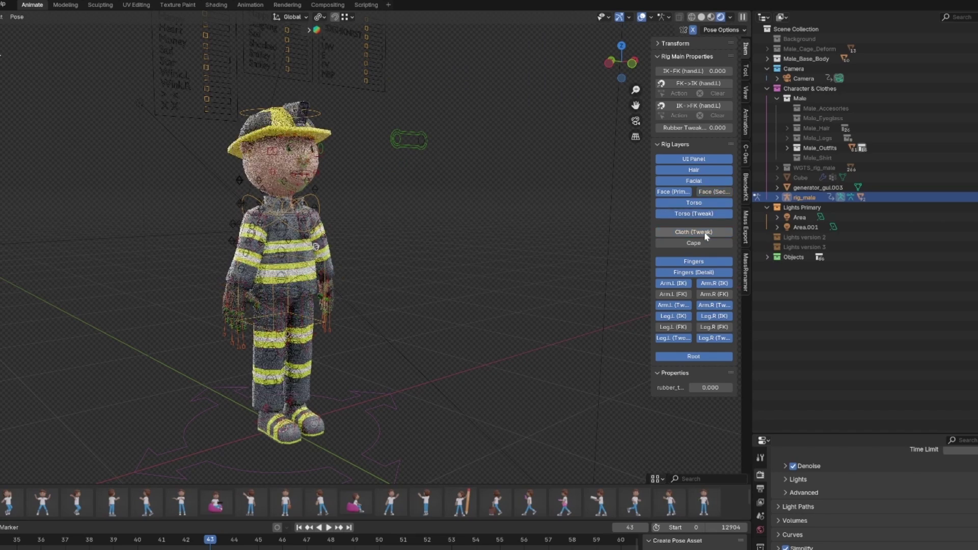
pyautogui.click(704, 232)
pyautogui.click(698, 170)
pyautogui.moveTo(589, 188); pyautogui.dragTo(377, 209, button='middle')
pyautogui.scroll(5, 381, 240)
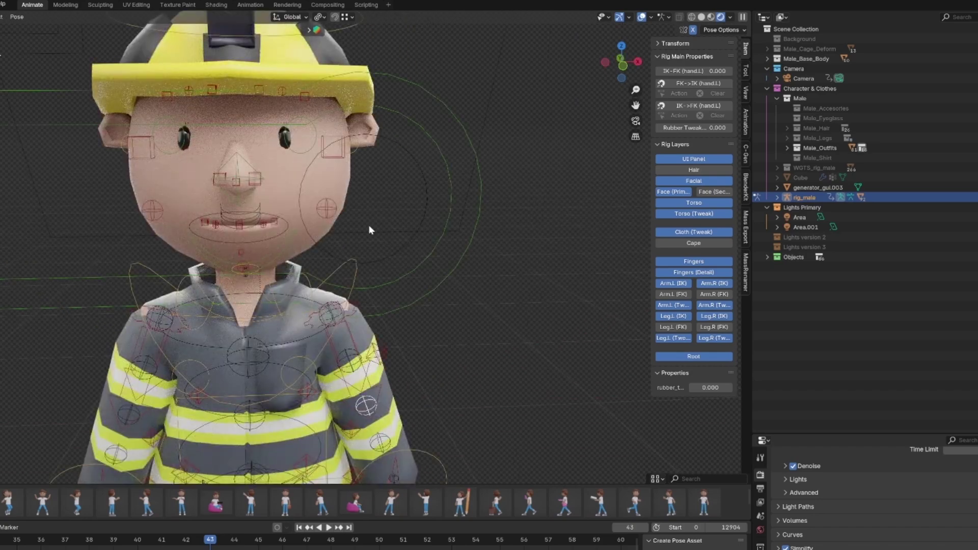
pyautogui.scroll(-5, 369, 224)
pyautogui.moveTo(363, 239); pyautogui.dragTo(413, 319, button='middle')
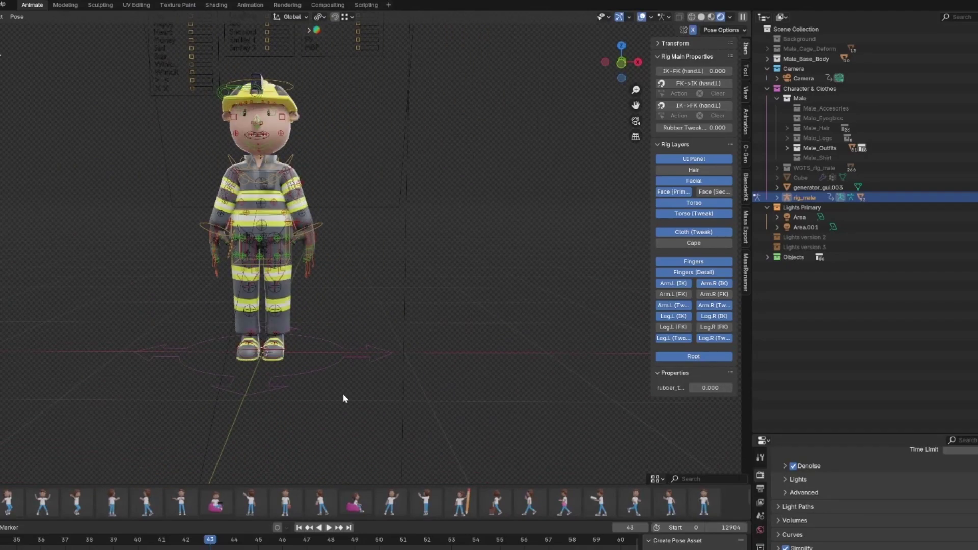
# - Change the selection tool to Select Box and box-select the head and face controls
pyautogui.moveTo(342, 227); pyautogui.dragTo(247, 122, button='middle')
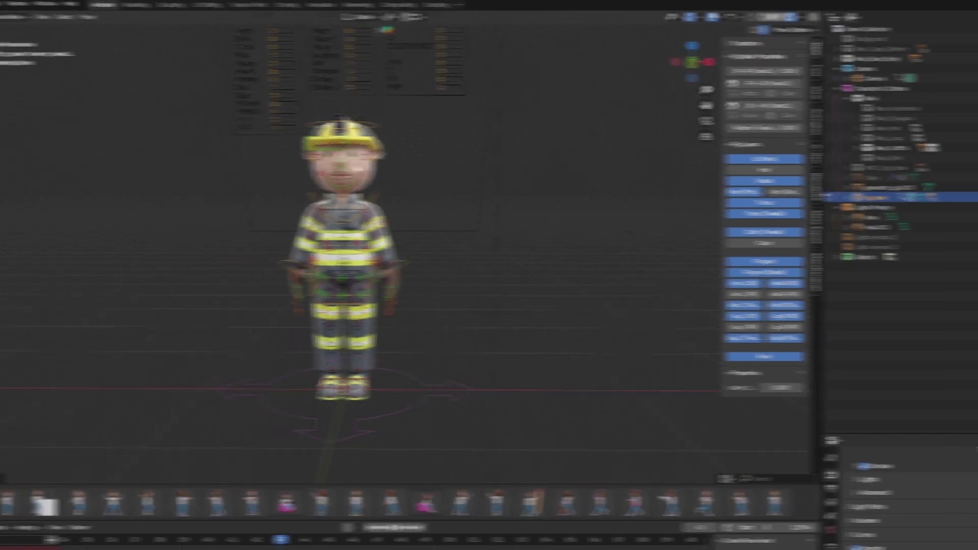
pyautogui.click(14, 49)
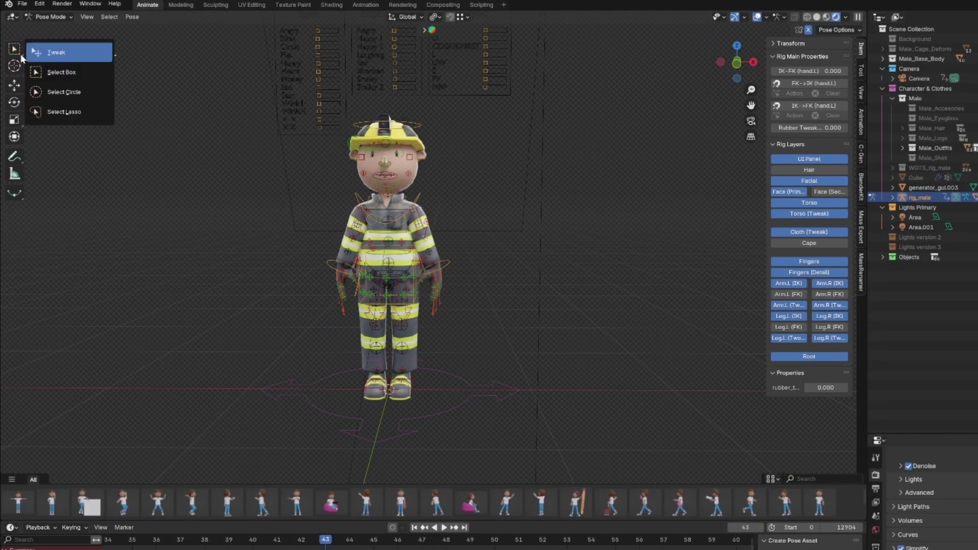
pyautogui.click(20, 54)
pyautogui.click(20, 53)
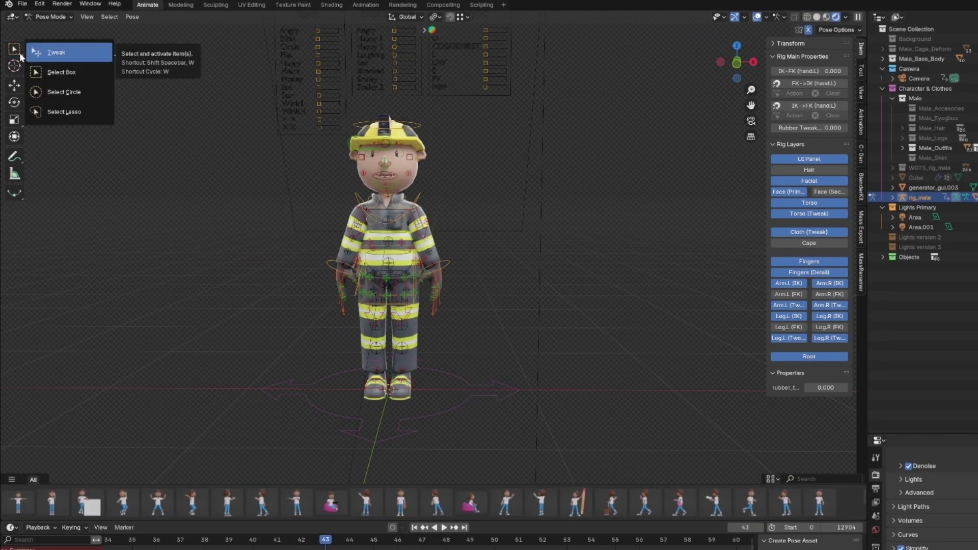
pyautogui.click(50, 75)
pyautogui.scroll(3, 399, 142)
pyautogui.moveTo(394, 140); pyautogui.dragTo(509, 249)
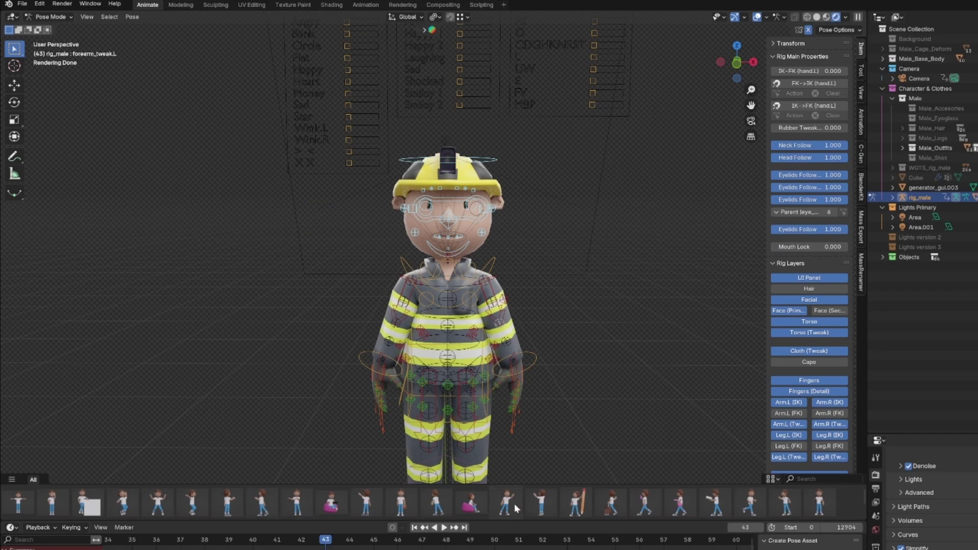
# - Apply several pose assets from the library to the selected head controls, ending with the fourth pose
pyautogui.click(544, 497)
pyautogui.click(401, 502)
pyautogui.click(227, 503)
pyautogui.click(157, 507)
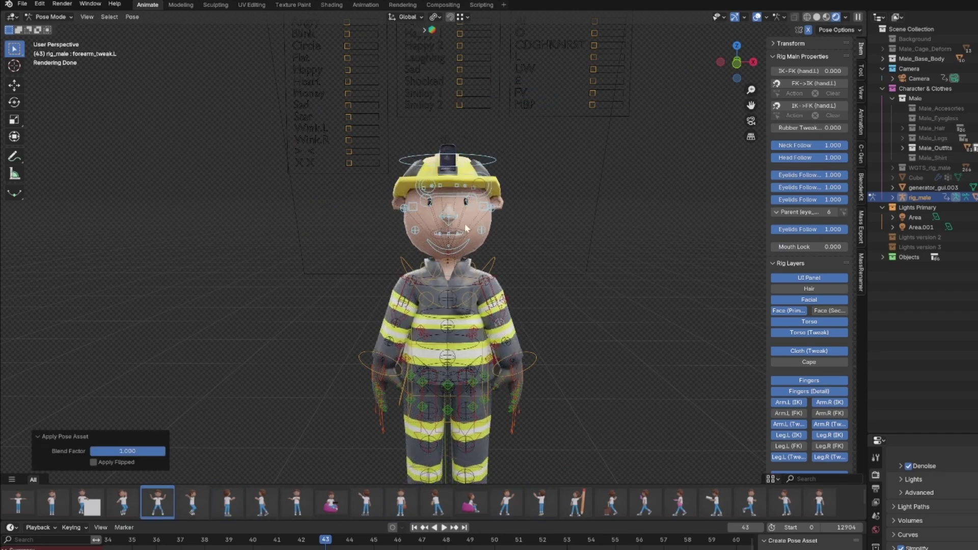
pyautogui.click(124, 502)
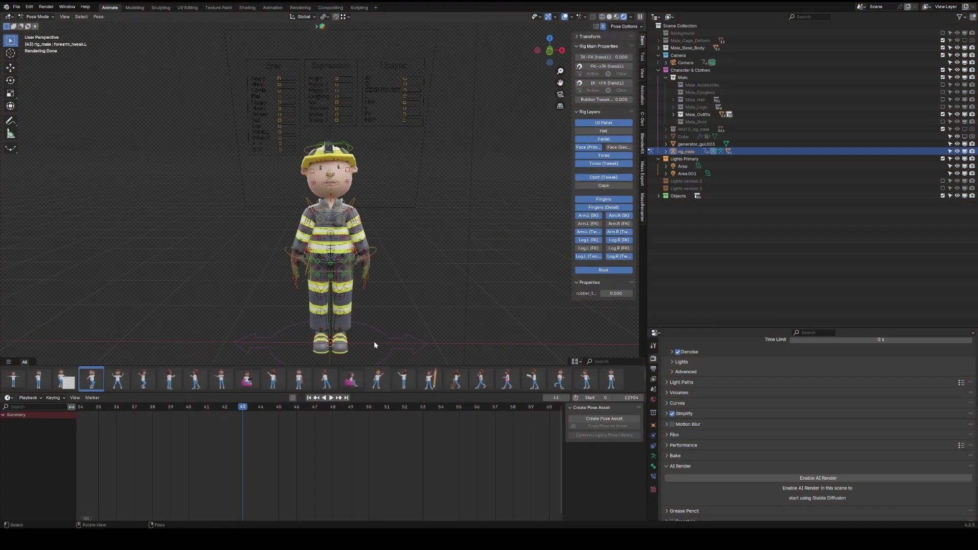
# - Apply different pose assets to the whole character rig, ending with the side-facing walking pose
pyautogui.scroll(-1, 360, 302)
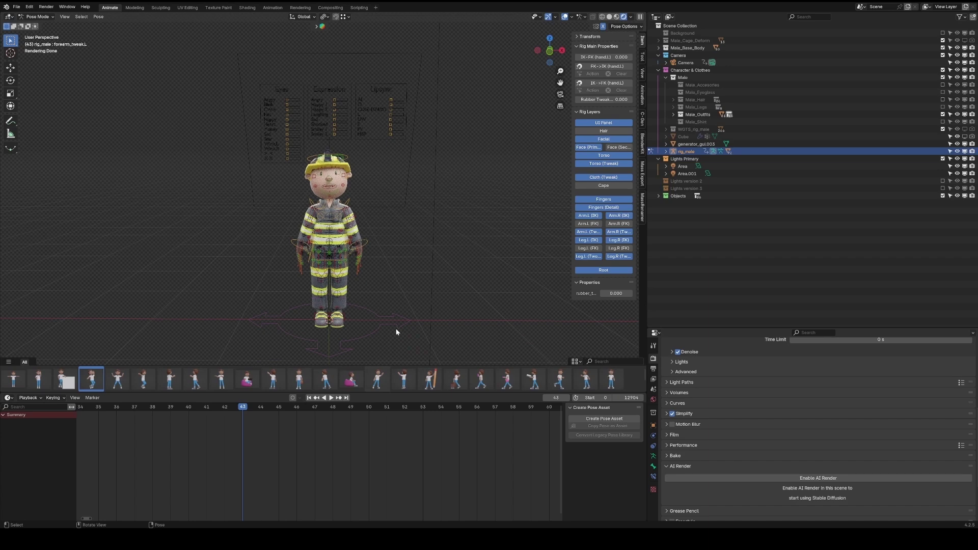
pyautogui.click(379, 383)
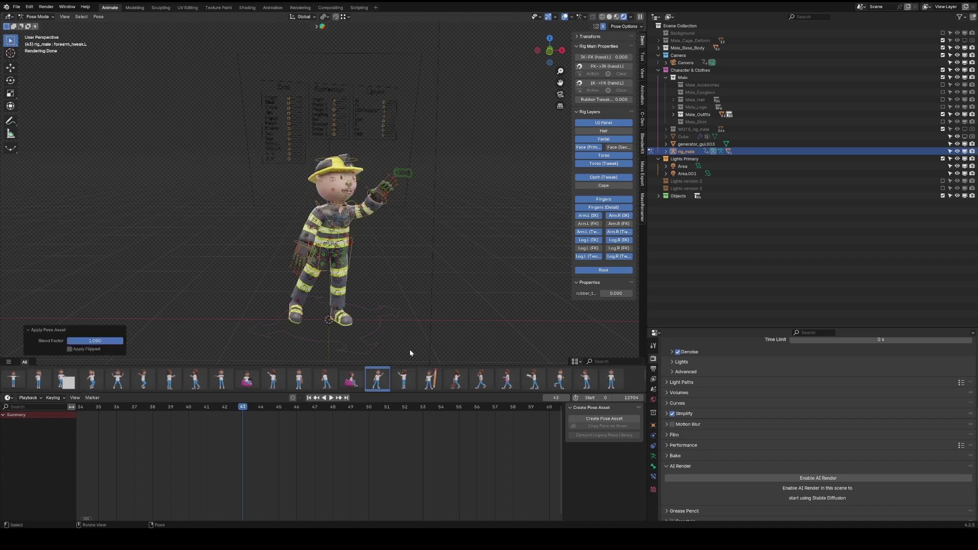
pyautogui.click(431, 378)
pyautogui.click(482, 379)
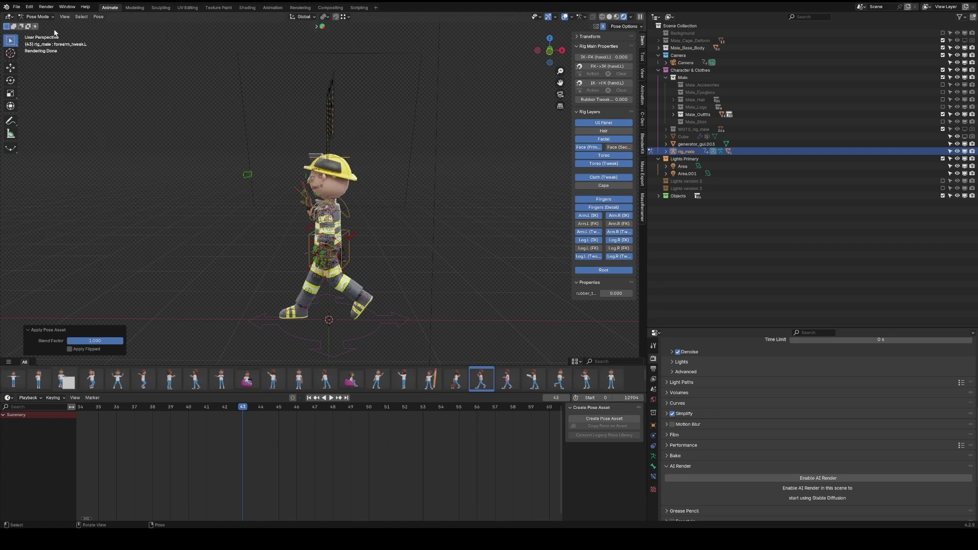
# - Toggle the pose asset shelf off and back on, and undo the accidental area light selection
pyautogui.click(36, 17)
pyautogui.click(643, 96)
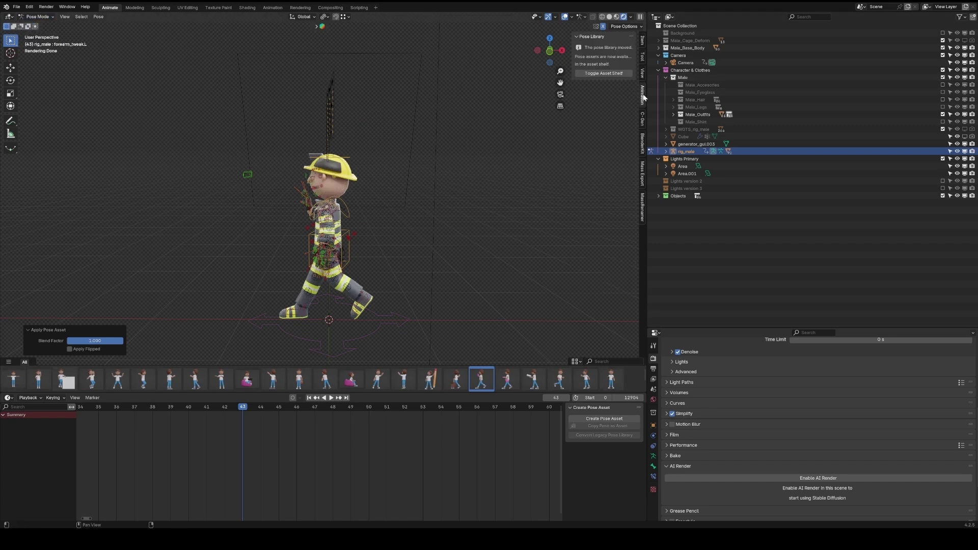
pyautogui.click(604, 75)
pyautogui.click(604, 75)
pyautogui.click(428, 336)
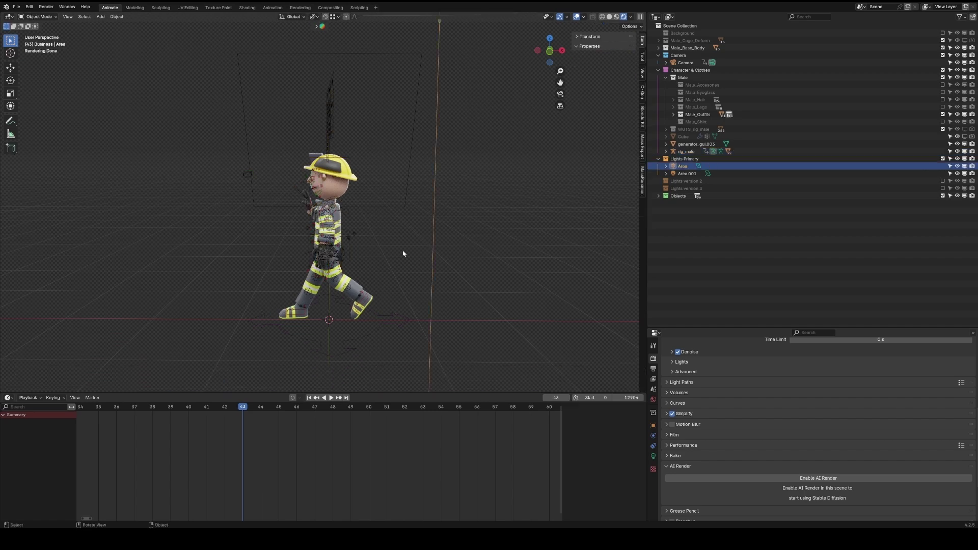
pyautogui.hotkey('ctrl', 'z')
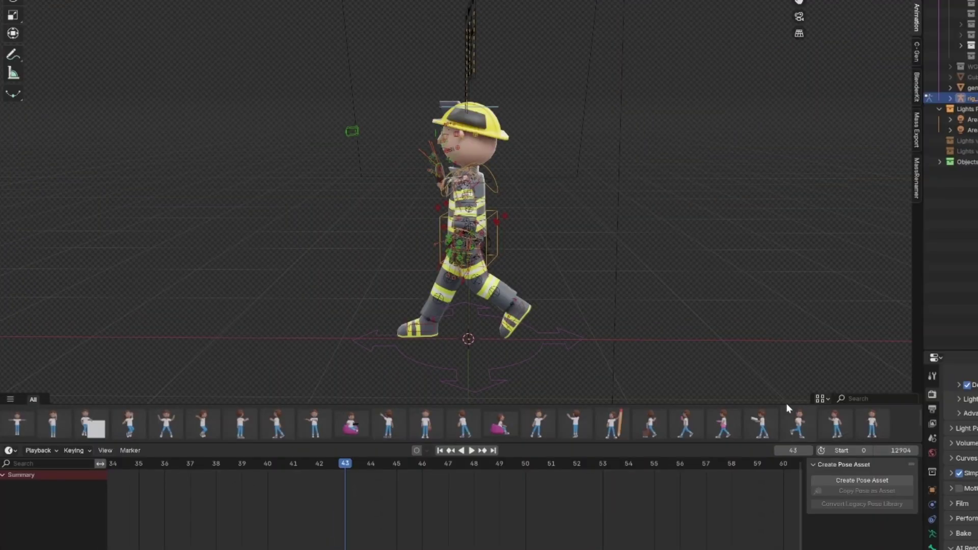
# - Enlarge the pose asset shelf to two rows and apply Pose 44 to the character rig
pyautogui.moveTo(786, 402); pyautogui.dragTo(791, 290)
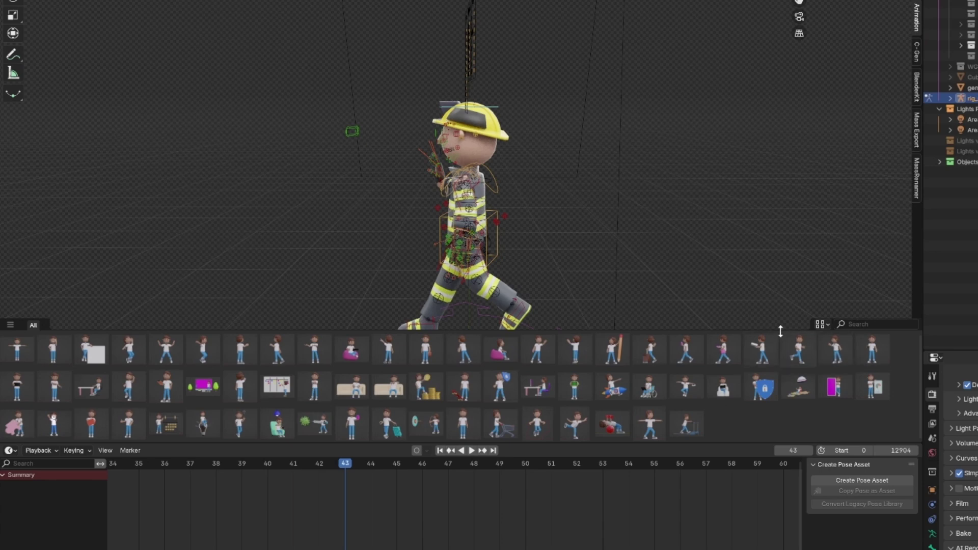
pyautogui.moveTo(781, 331); pyautogui.dragTo(781, 330)
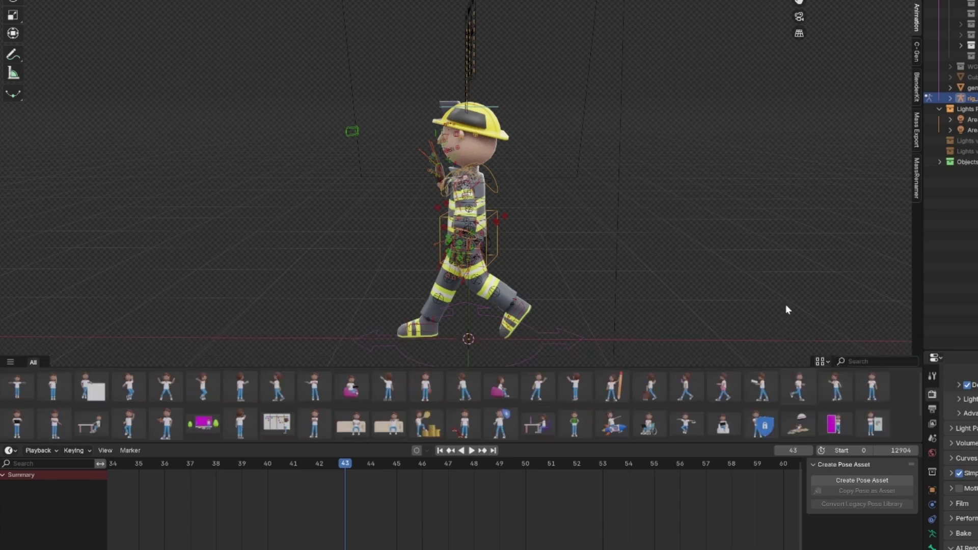
pyautogui.click(764, 422)
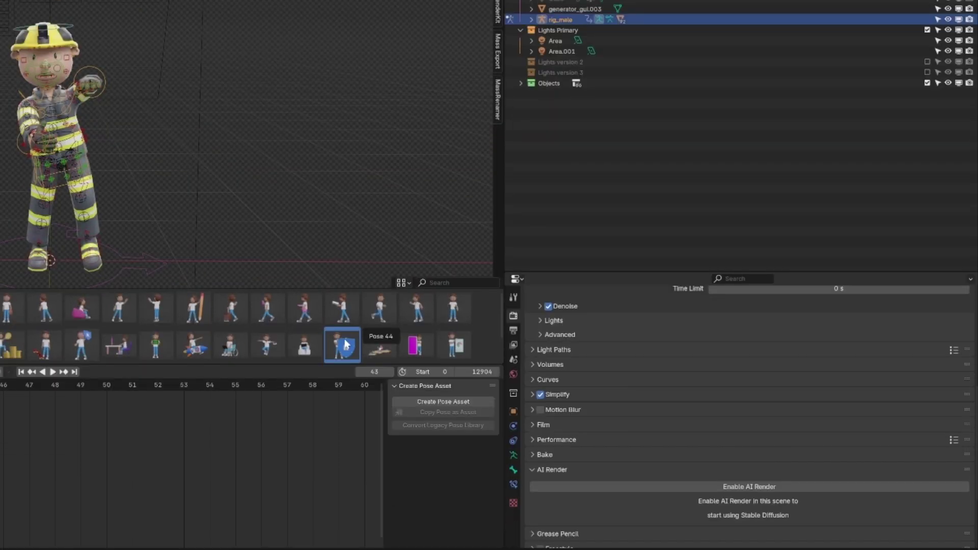
# - Expand the Objects collection and enable the 44 shield (pose 44) prop
pyautogui.click(520, 83)
pyautogui.scroll(-5, 672, 138)
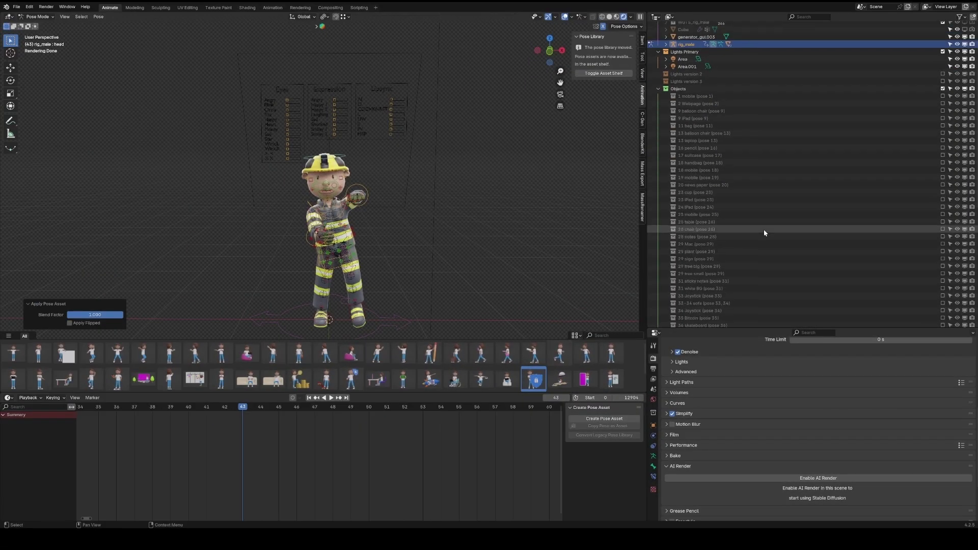
pyautogui.scroll(-7, 764, 233)
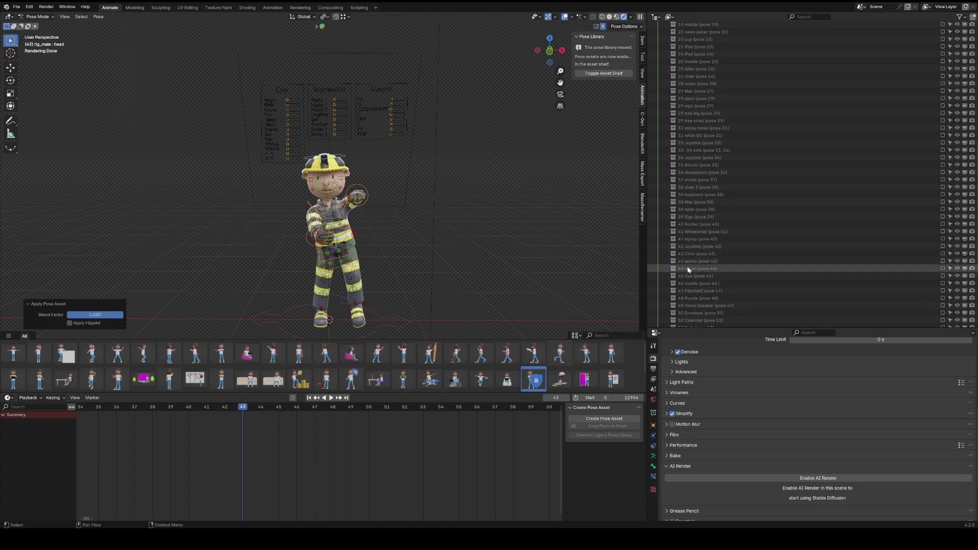
pyautogui.click(687, 268)
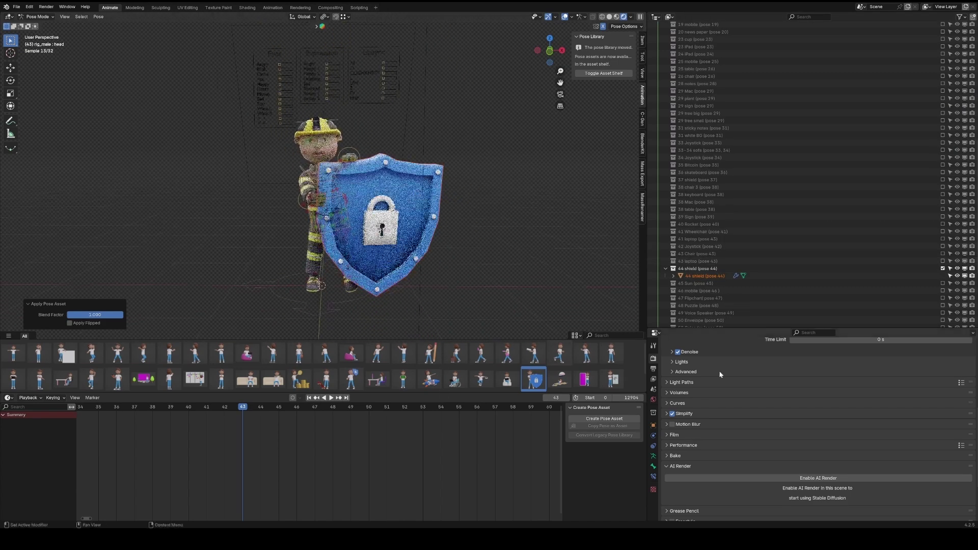
# - Turn the Simplify render option off and back on while previewing the rendered shield scene
pyautogui.click(673, 414)
pyautogui.click(677, 352)
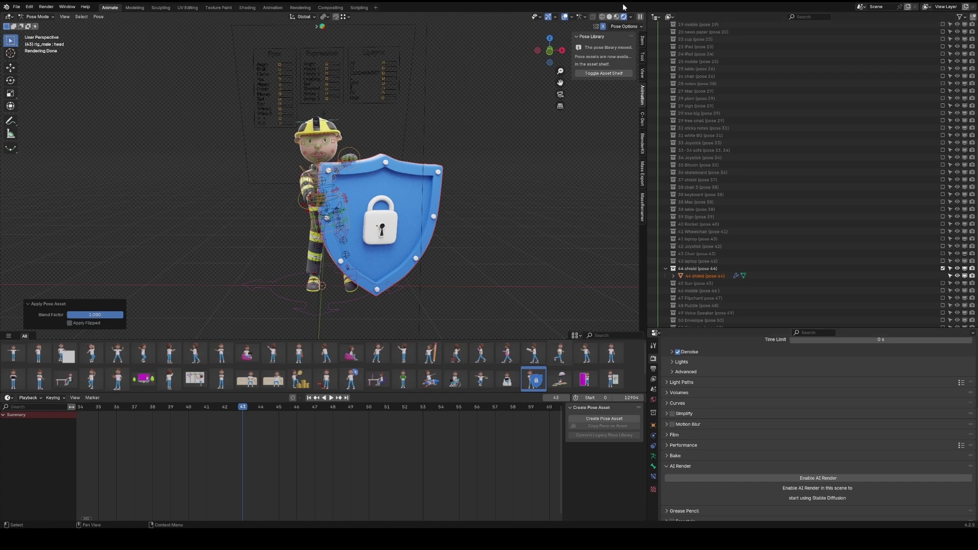
pyautogui.click(609, 17)
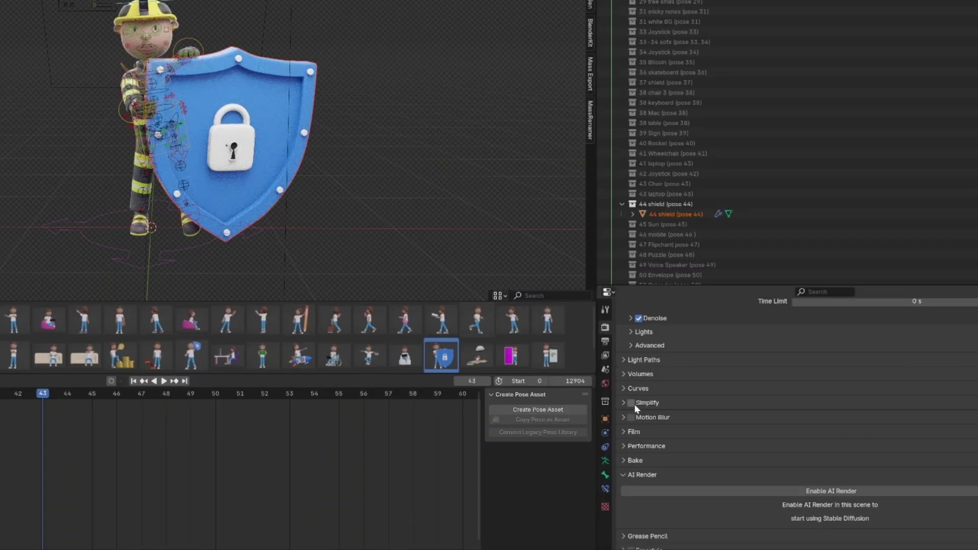
pyautogui.click(631, 403)
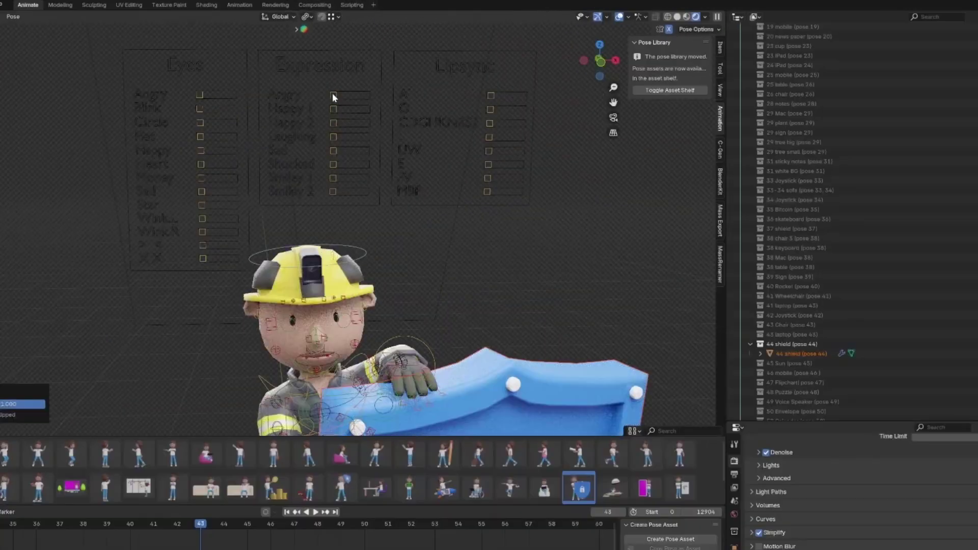
# - Try the Expression sliders above the head, including Angry, Happy 1 and Happy 2, returning each to neutral
pyautogui.click(342, 76)
pyautogui.press('g')
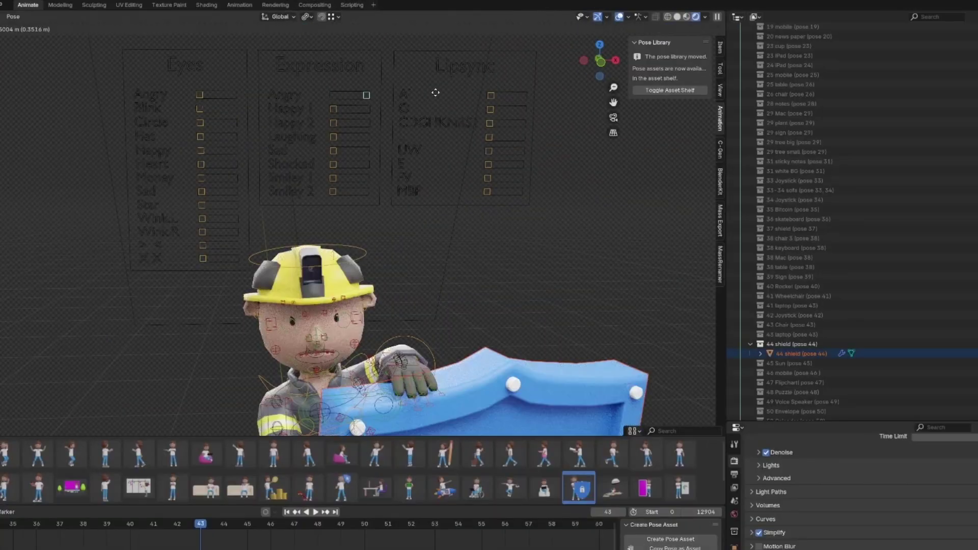
pyautogui.click(347, 118)
pyautogui.click(337, 108)
pyautogui.press('g')
pyautogui.click(338, 127)
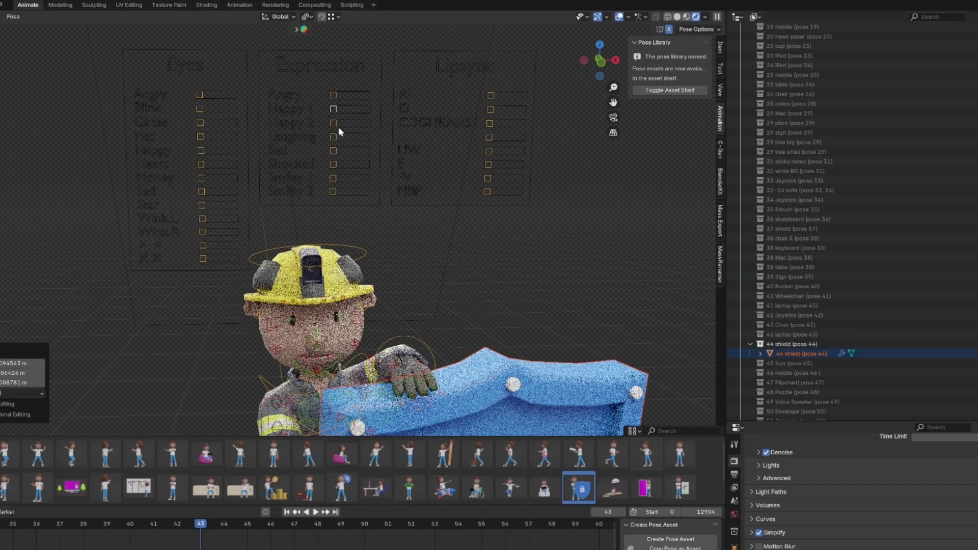
pyautogui.moveTo(335, 121); pyautogui.dragTo(443, 119)
pyautogui.hotkey('ctrl', 'z')
pyautogui.moveTo(331, 160); pyautogui.dragTo(339, 161, button='middle')
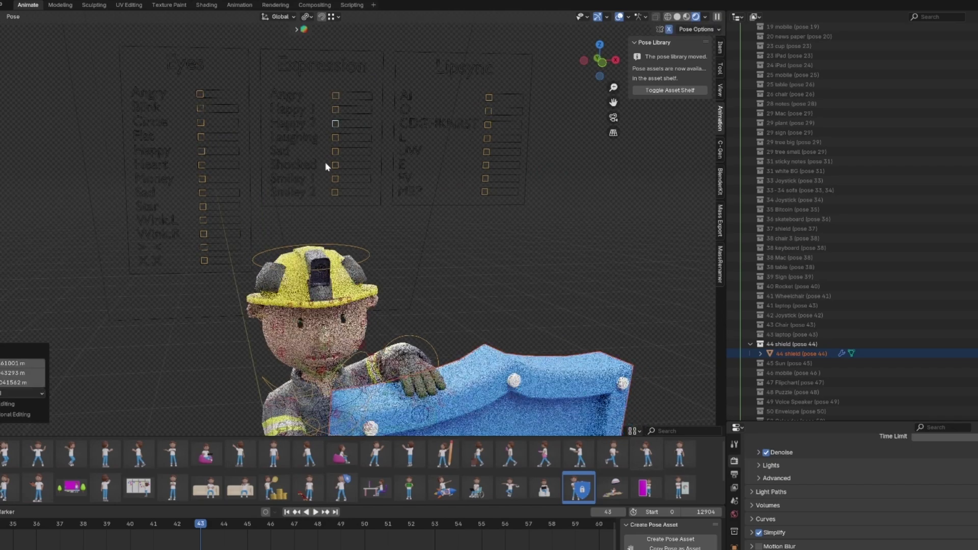
pyautogui.click(277, 152)
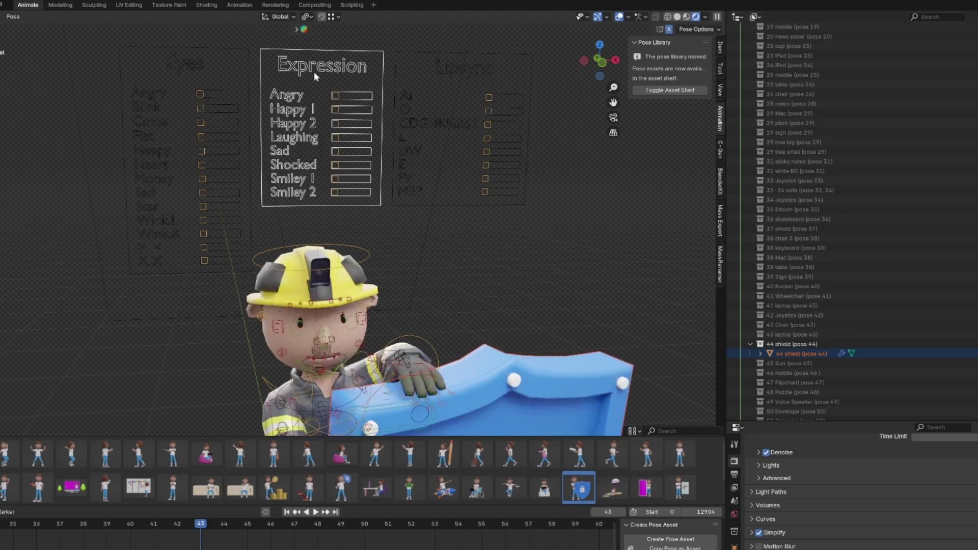
pyautogui.moveTo(333, 167); pyautogui.dragTo(305, 152)
# - Try the Angry and Heart sliders of the Eyes controls and return both to neutral
pyautogui.moveTo(200, 95); pyautogui.dragTo(148, 109)
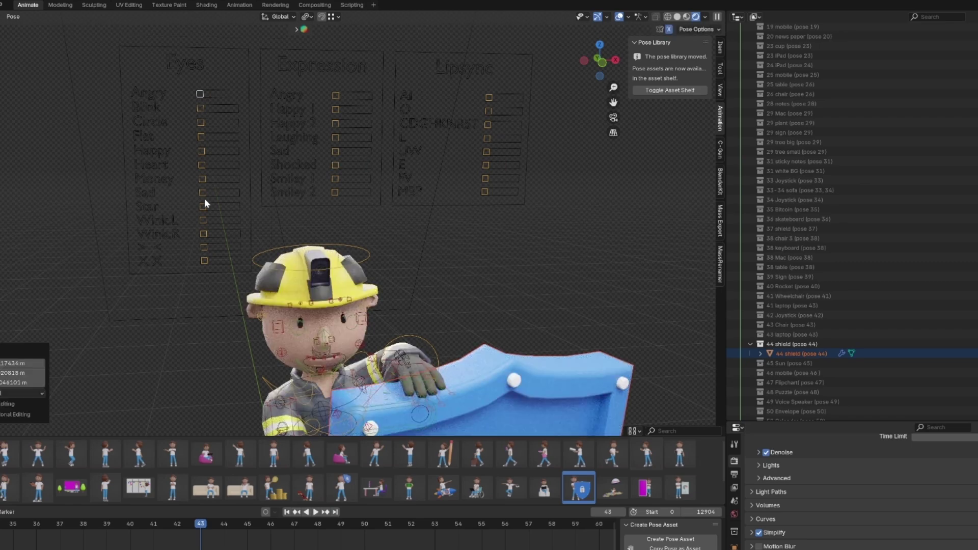
pyautogui.moveTo(194, 219); pyautogui.dragTo(211, 148, button='middle')
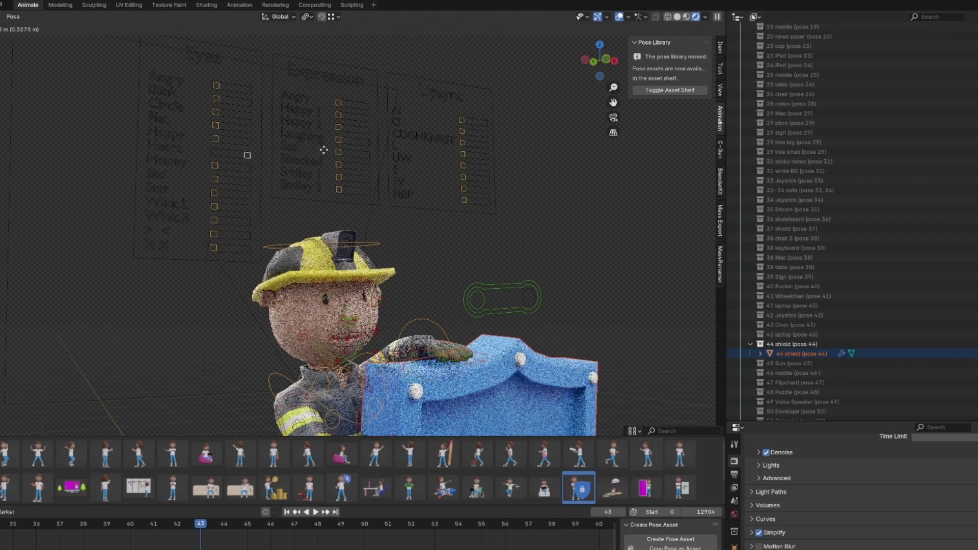
pyautogui.scroll(5, 354, 278)
pyautogui.scroll(-5, 273, 161)
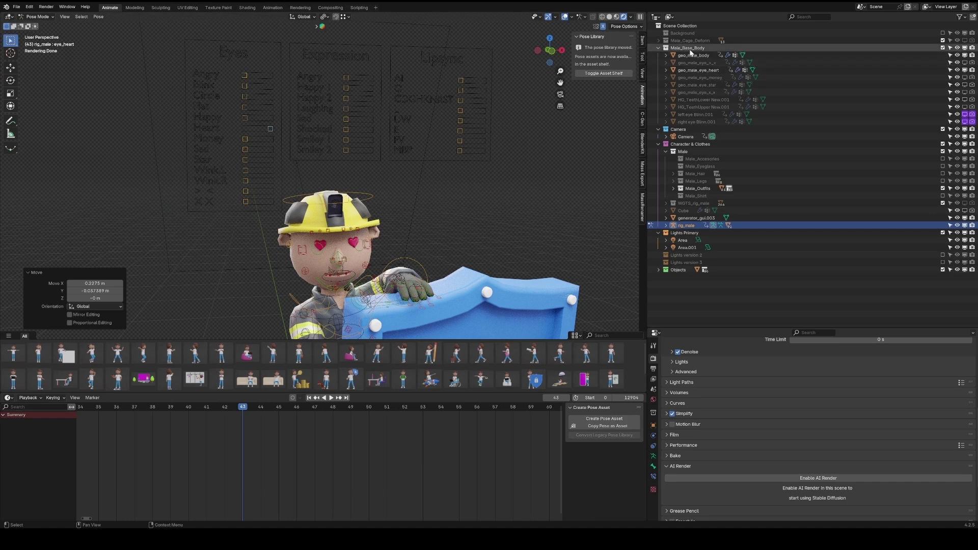
pyautogui.press('g')
pyautogui.click(306, 158)
pyautogui.press('g')
pyautogui.click(206, 152)
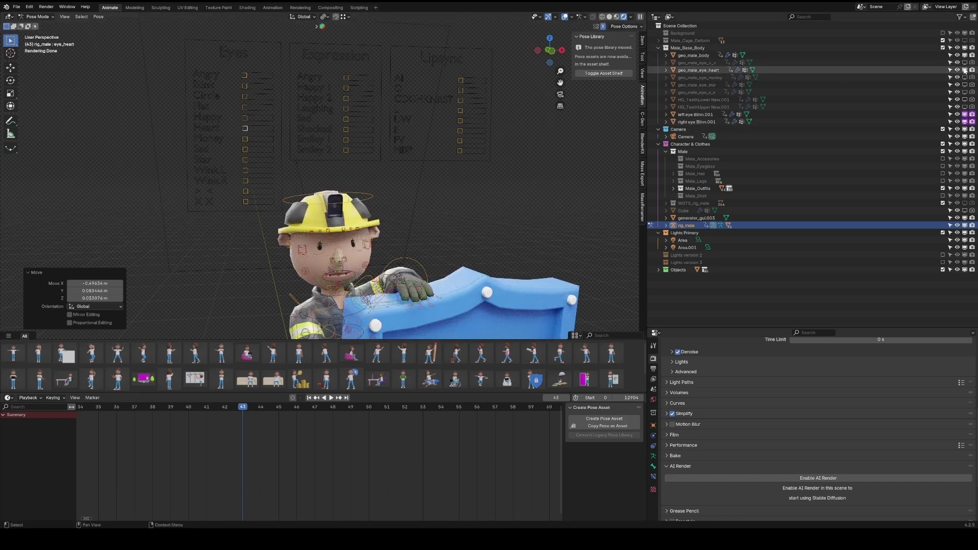
# - Enable viewport display for the hidden special eye and teeth meshes in the Male_Base_Body collection
pyautogui.moveTo(964, 80); pyautogui.dragTo(965, 107)
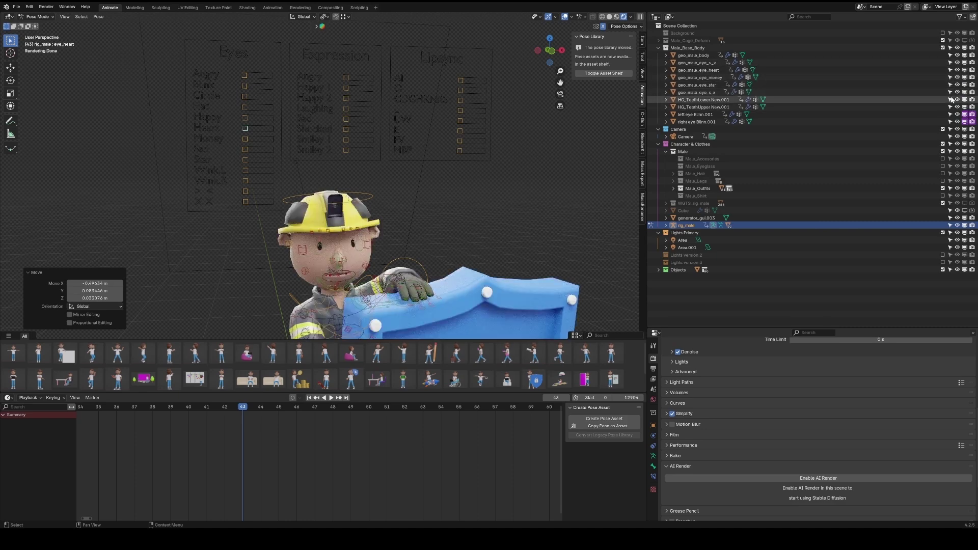
pyautogui.click(966, 79)
pyautogui.click(965, 79)
pyautogui.click(965, 80)
pyautogui.click(965, 80)
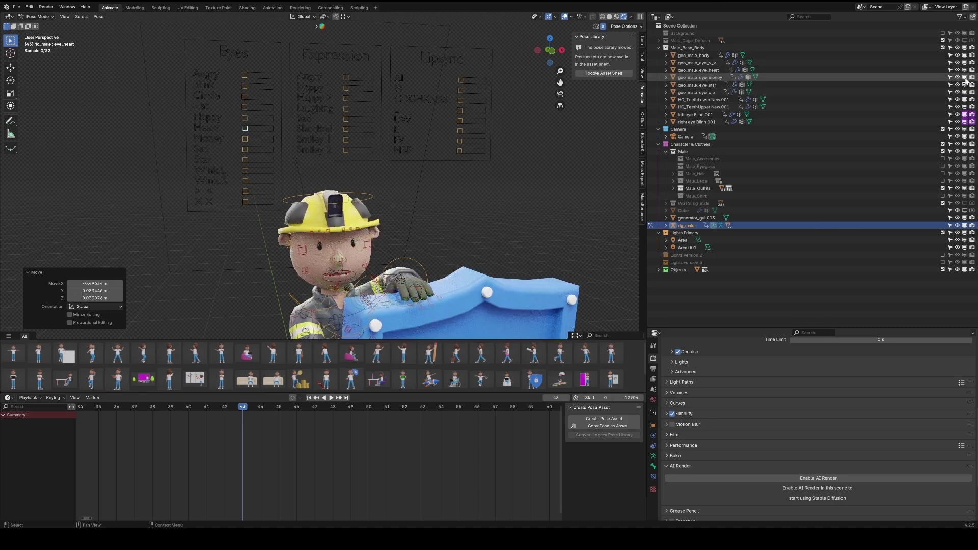
# - Give the character dollar-sign eyes by sliding the Money control of the Eyes set to its end
pyautogui.scroll(2, 245, 168)
pyautogui.keyDown('shift'); pyautogui.moveTo(249, 160); pyautogui.dragTo(351, 173, button='middle'); pyautogui.keyUp('shift')
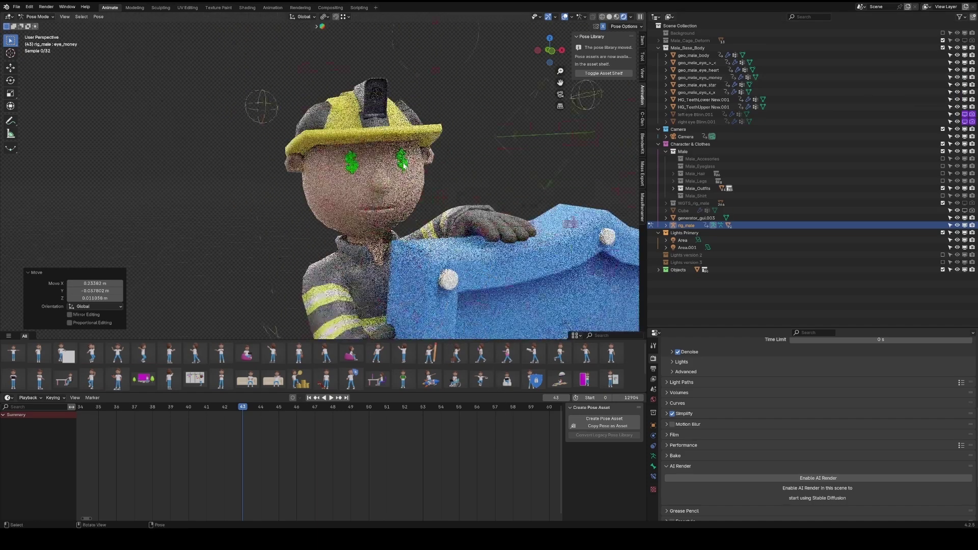
pyautogui.scroll(5, 404, 165)
pyautogui.scroll(-9, 404, 165)
pyautogui.keyDown('shift'); pyautogui.moveTo(414, 208); pyautogui.dragTo(400, 197, button='middle'); pyautogui.keyUp('shift')
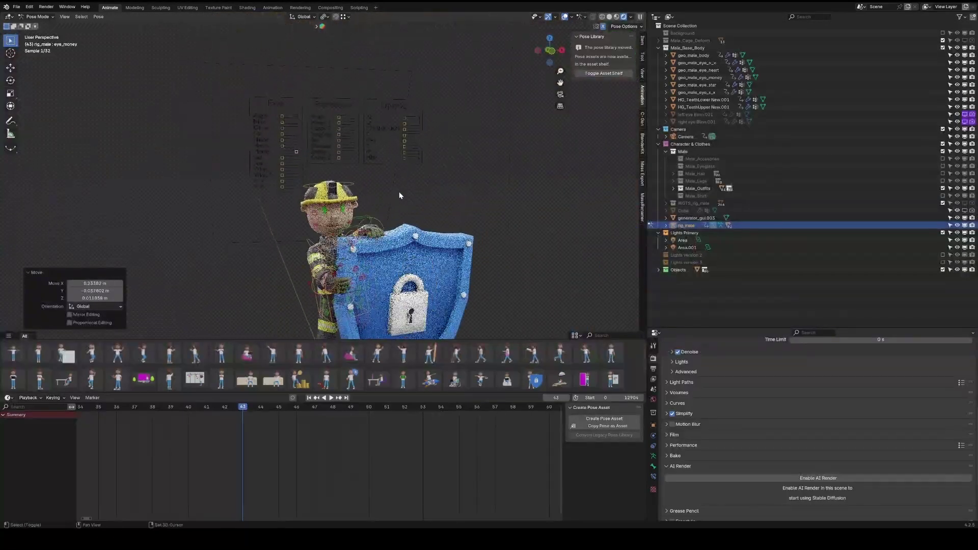
pyautogui.scroll(2, 447, 125)
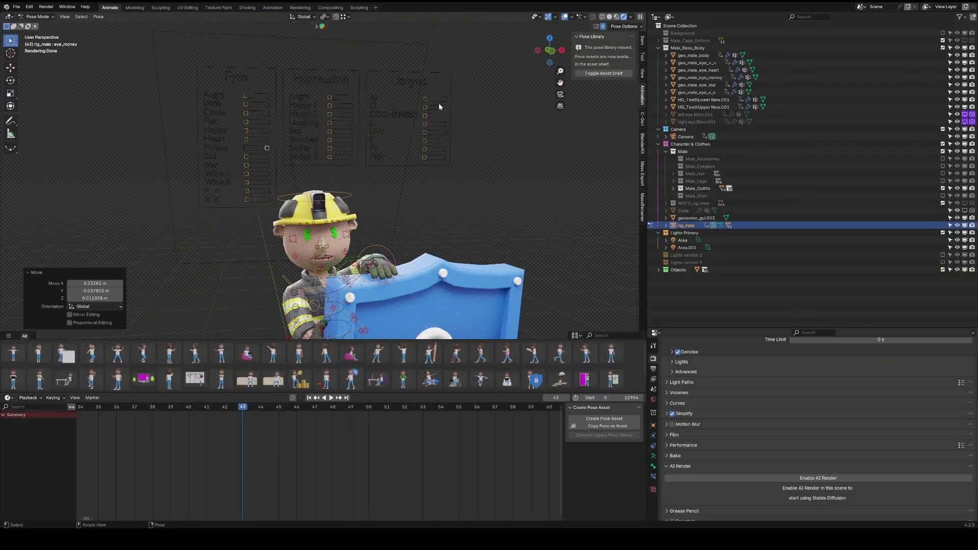
# - Try the first two Lipsync sliders, AI and O, and return them to neutral
pyautogui.keyDown('shift'); pyautogui.moveTo(439, 111); pyautogui.dragTo(430, 126, button='middle'); pyautogui.keyUp('shift')
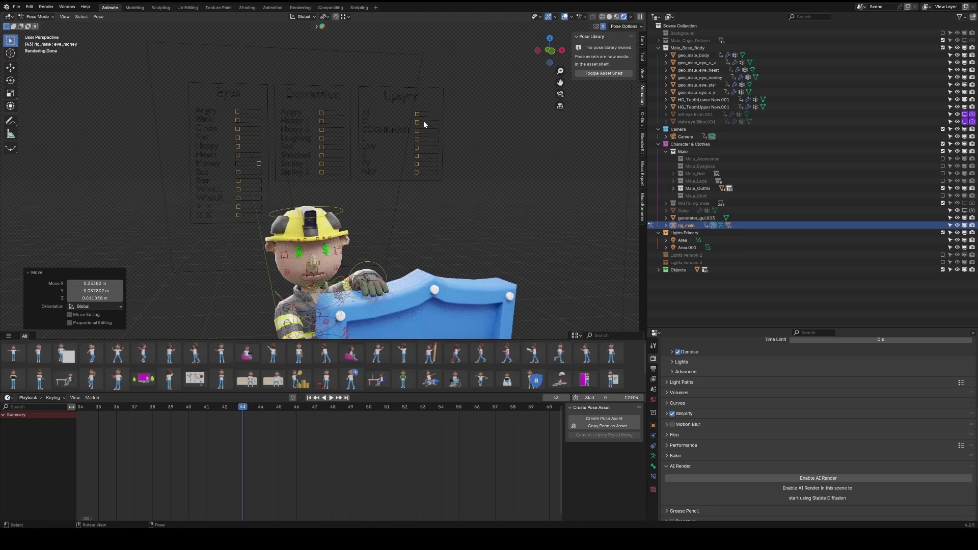
pyautogui.moveTo(417, 114); pyautogui.dragTo(486, 119)
pyautogui.click(421, 126)
pyautogui.moveTo(438, 122); pyautogui.dragTo(375, 121)
# - Select the male body mesh in Object Mode and bring up its Shape Keys list
pyautogui.click(297, 260)
pyautogui.click(297, 262)
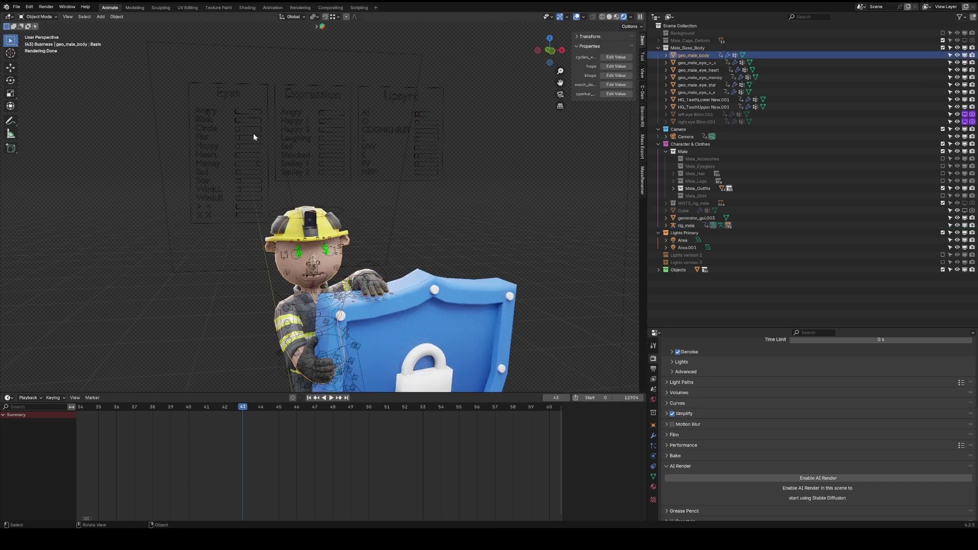
pyautogui.click(653, 425)
pyautogui.click(653, 477)
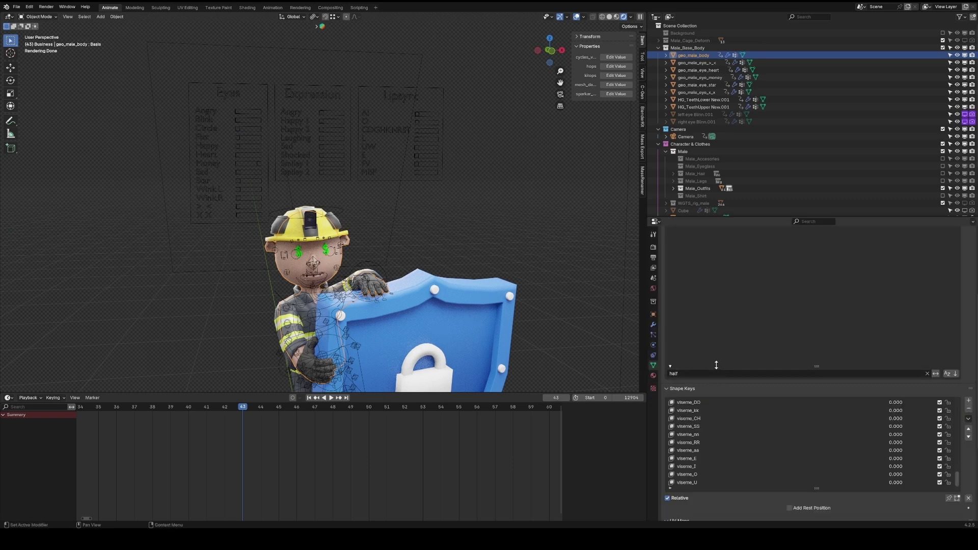
pyautogui.moveTo(717, 365); pyautogui.dragTo(720, 233)
pyautogui.scroll(15, 785, 314)
pyautogui.scroll(10, 760, 309)
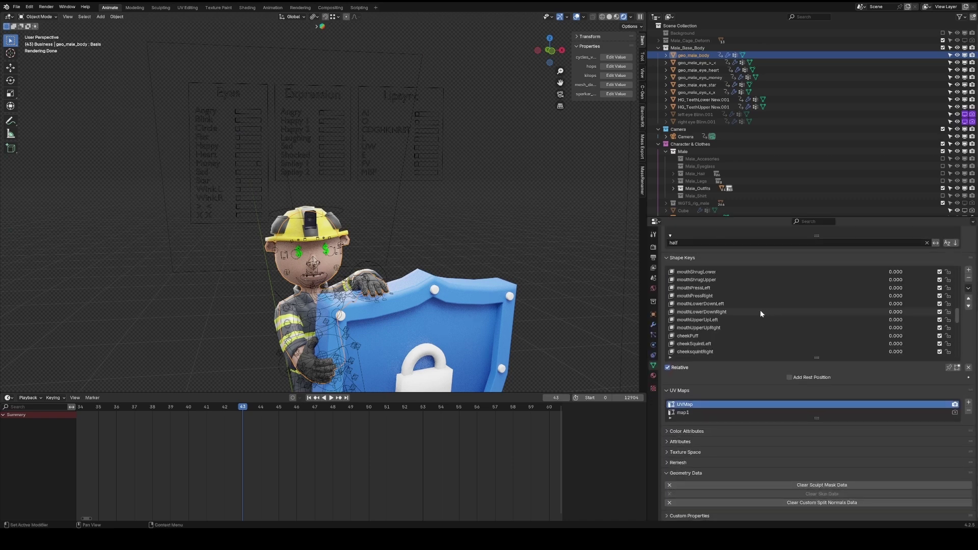
# - Examine the mouth shape keys of the body mesh against a close view of the face
pyautogui.moveTo(890, 287); pyautogui.dragTo(857, 288)
pyautogui.scroll(-7, 888, 298)
pyautogui.scroll(2, 326, 273)
pyautogui.scroll(10, 326, 276)
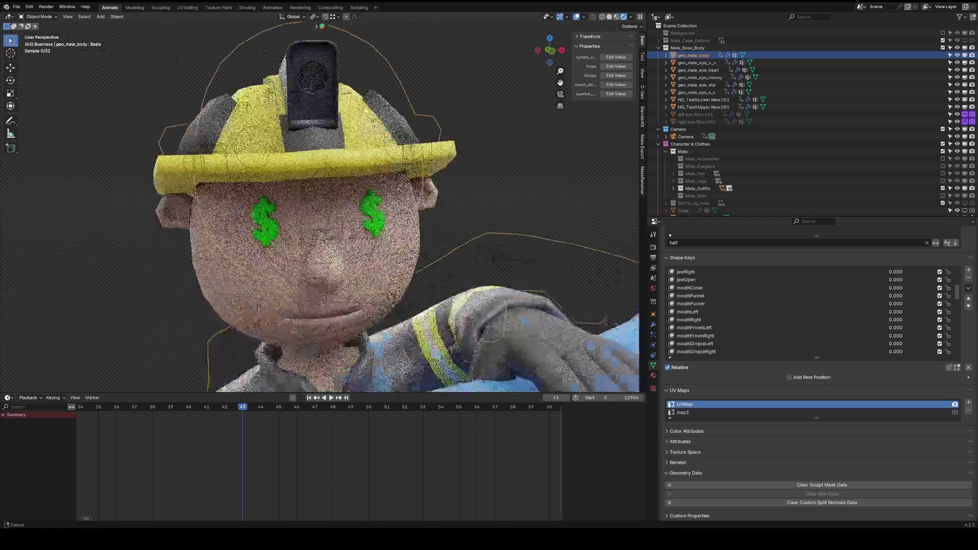
pyautogui.scroll(-5, 860, 314)
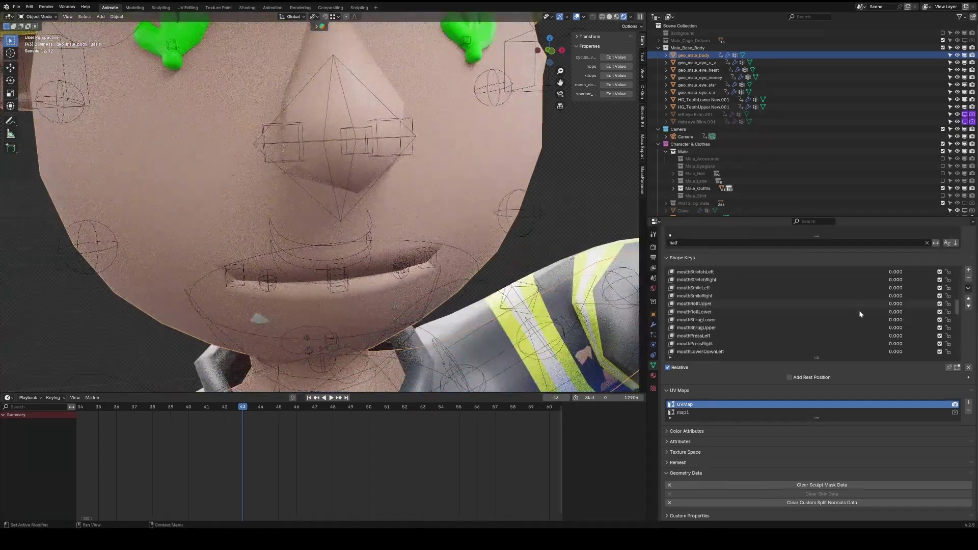
pyautogui.scroll(-10, 464, 217)
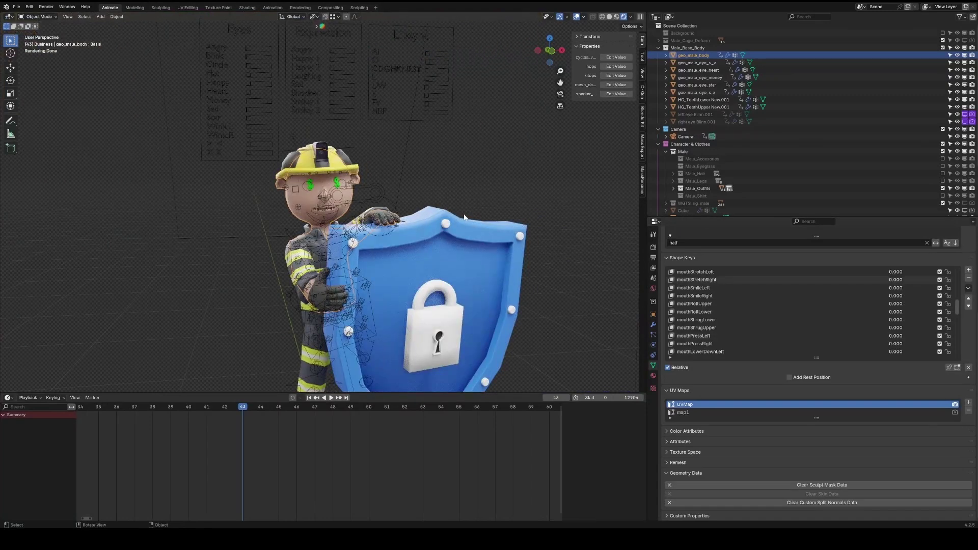
# - Show the Character Generator settings for the male character
pyautogui.scroll(-5, 464, 217)
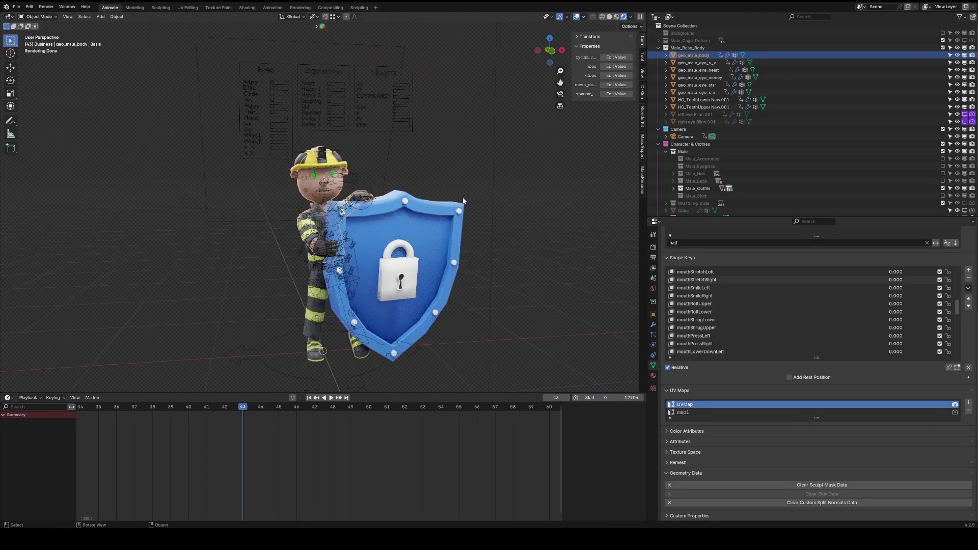
pyautogui.click(642, 93)
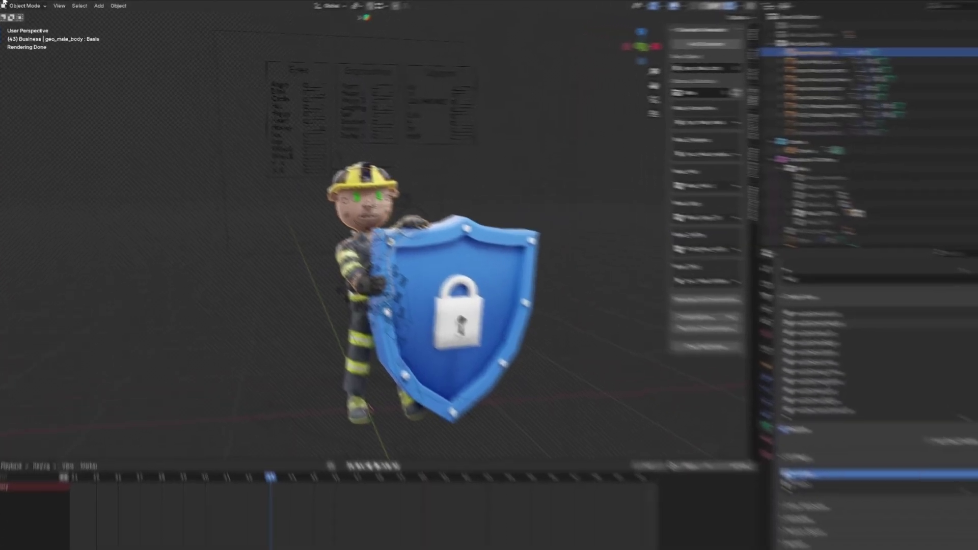
pyautogui.click(16, 6)
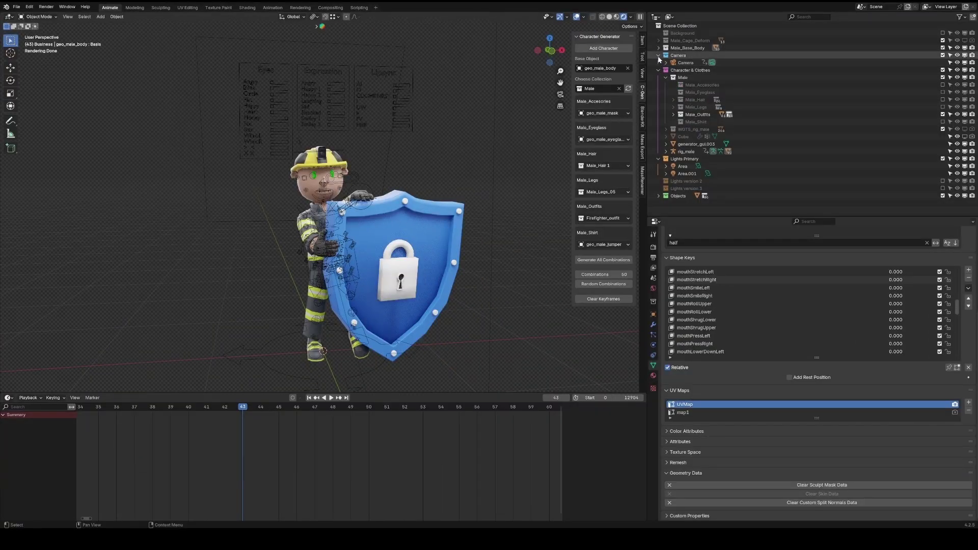
# - Move the Male_Cage_Deform and Male_Base_Body collections into the Character & Clothes collection
pyautogui.click(666, 77)
pyautogui.click(682, 48)
pyautogui.keyDown('shift'); pyautogui.click(682, 41); pyautogui.keyUp('shift')
pyautogui.moveTo(681, 41); pyautogui.dragTo(684, 75)
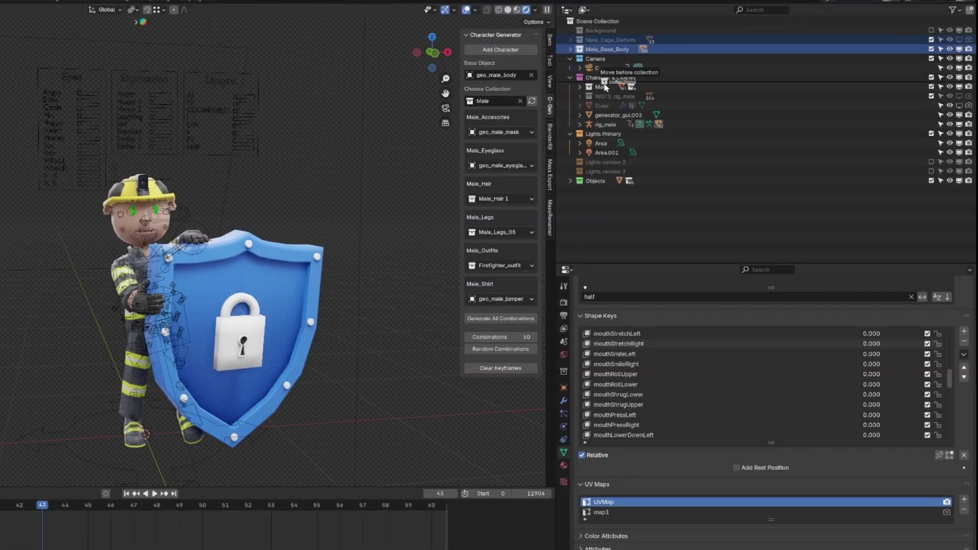
pyautogui.moveTo(606, 88); pyautogui.dragTo(605, 86)
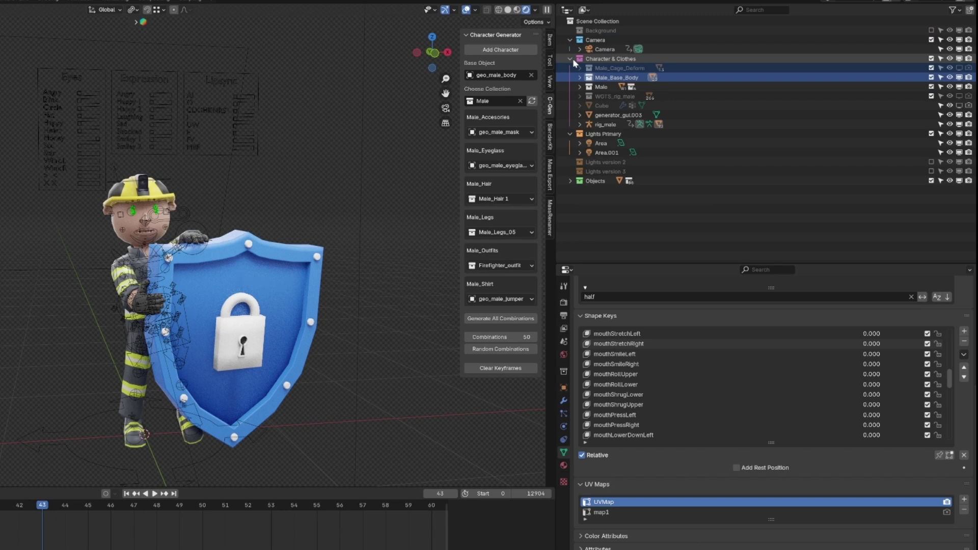
pyautogui.click(596, 58)
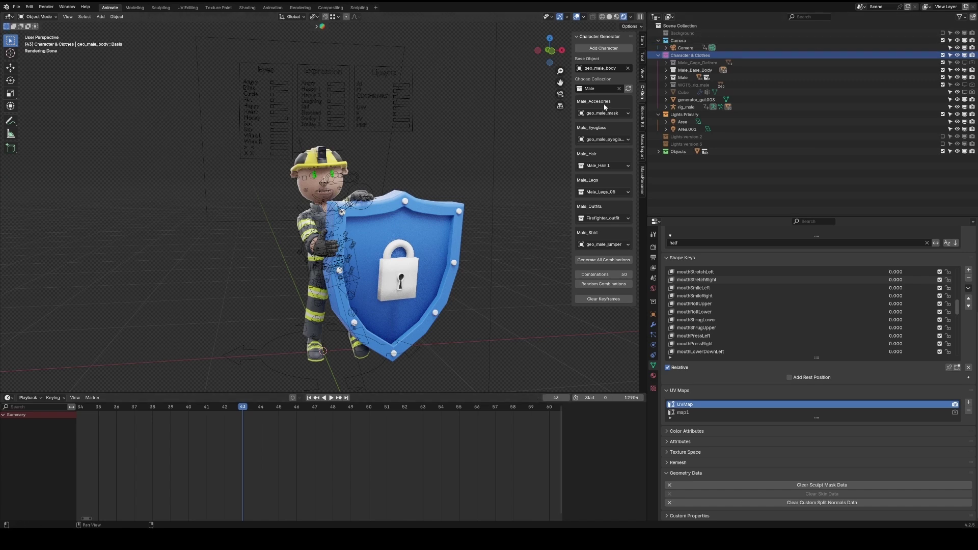
# - Generate 50 random outfit combinations for the male character and scrub the timeline back to frame 39
pyautogui.keyDown('shift'); pyautogui.moveTo(435, 125); pyautogui.dragTo(391, 127, button='middle'); pyautogui.keyUp('shift')
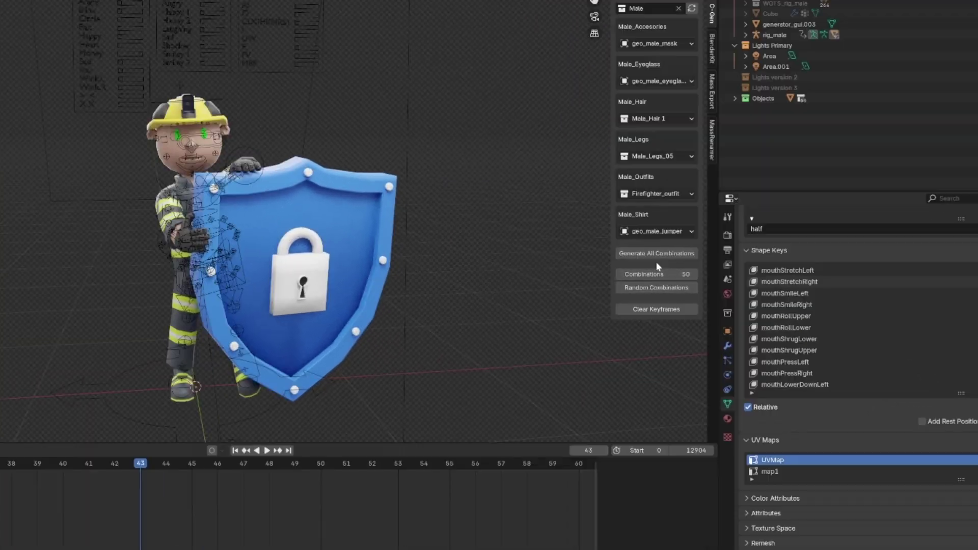
pyautogui.click(610, 284)
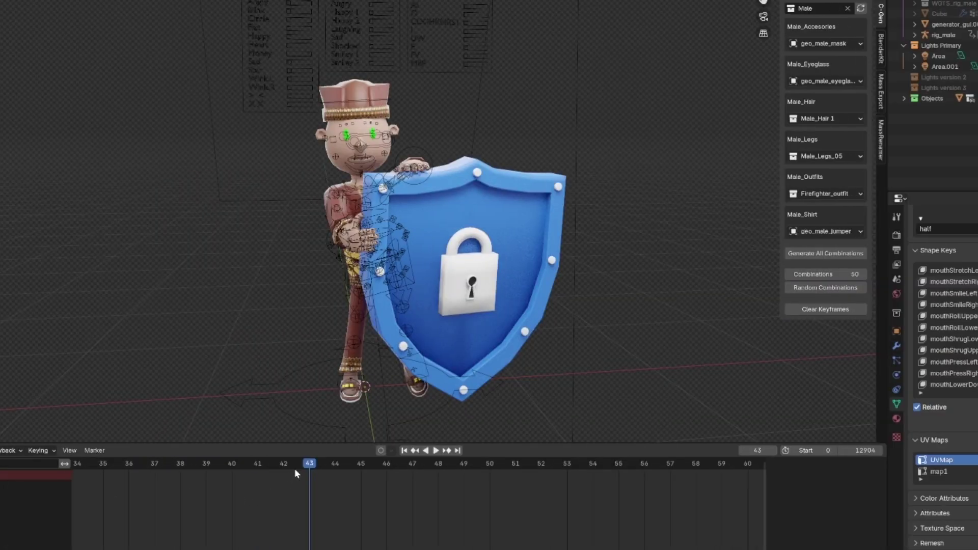
pyautogui.moveTo(125, 468); pyautogui.dragTo(0, 467)
pyautogui.click(822, 274)
pyautogui.click(797, 274)
pyautogui.press('Return')
pyautogui.moveTo(380, 464); pyautogui.dragTo(206, 483)
# - Set the number of combinations to 30, generate random combinations again and scrub through the timeline to review them
pyautogui.click(836, 274)
pyautogui.write('30')
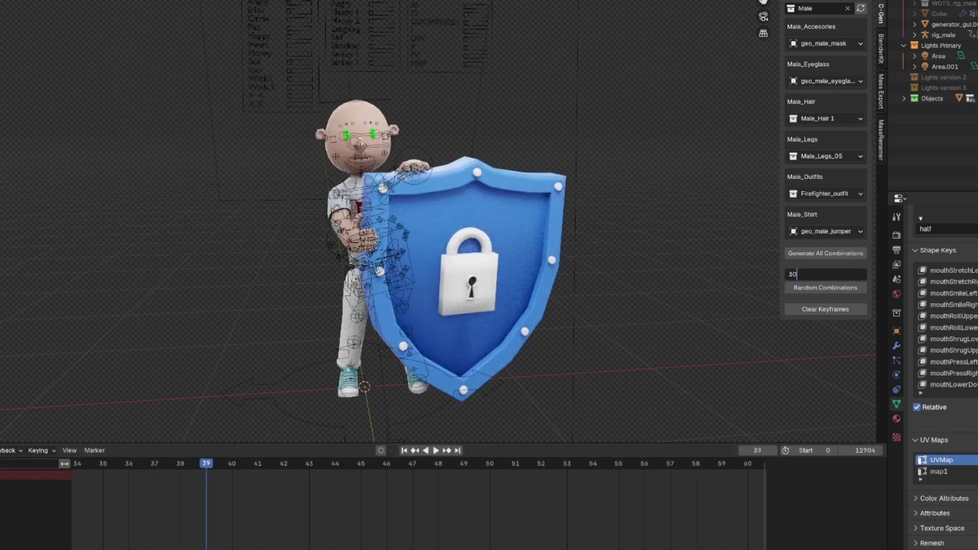
pyautogui.press('Return')
pyautogui.click(832, 292)
pyautogui.click(170, 521)
pyautogui.scroll(-12, 170, 522)
pyautogui.moveTo(203, 525); pyautogui.dragTo(486, 531, button='middle')
pyautogui.scroll(-3, 517, 473)
pyautogui.moveTo(517, 473); pyautogui.dragTo(351, 467)
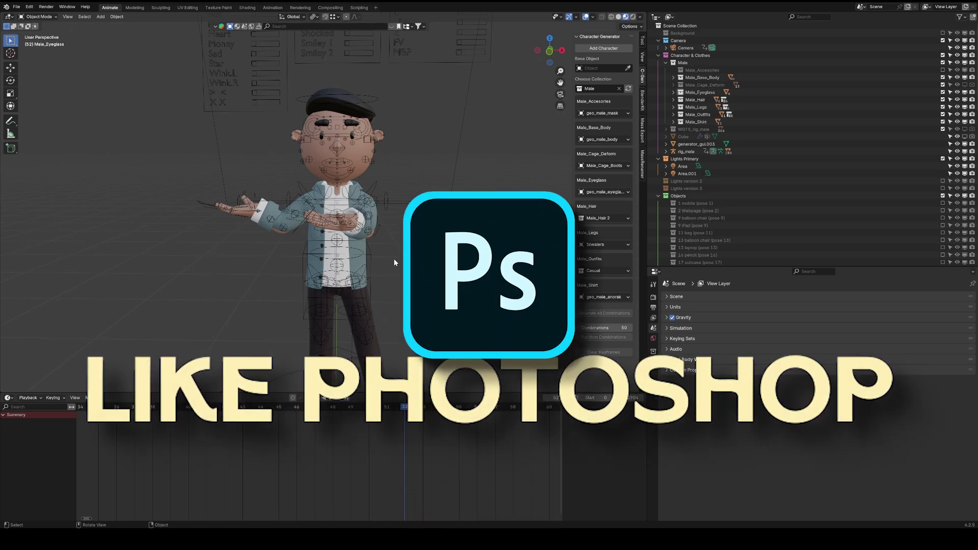
# - Check the casual outfit without viewport overlays, select the male body mesh to list its mask modifiers, and show the overlays again
pyautogui.moveTo(393, 259); pyautogui.dragTo(549, 65, button='middle')
pyautogui.click(586, 18)
pyautogui.moveTo(412, 230); pyautogui.dragTo(335, 231, button='middle')
pyautogui.click(334, 231)
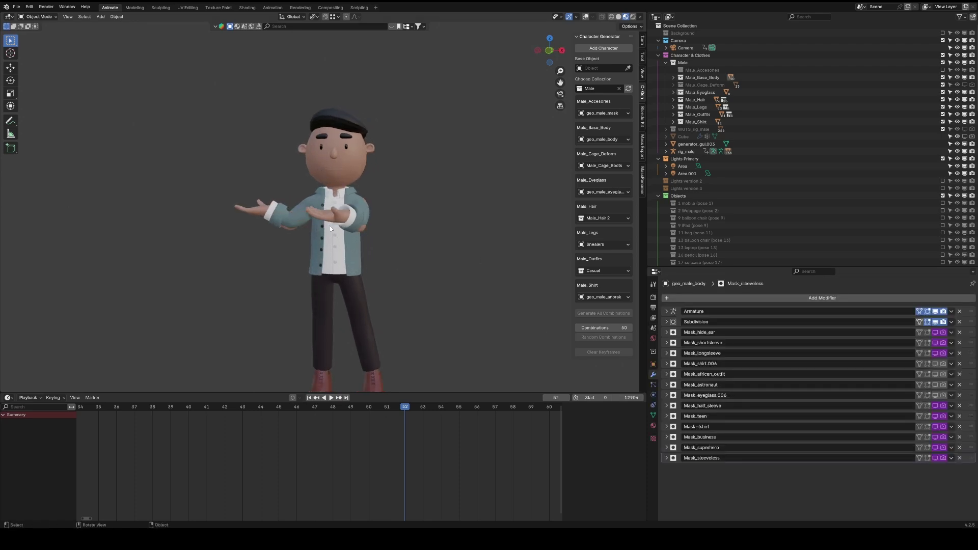
pyautogui.hotkey('alt', 'shift', 'z')
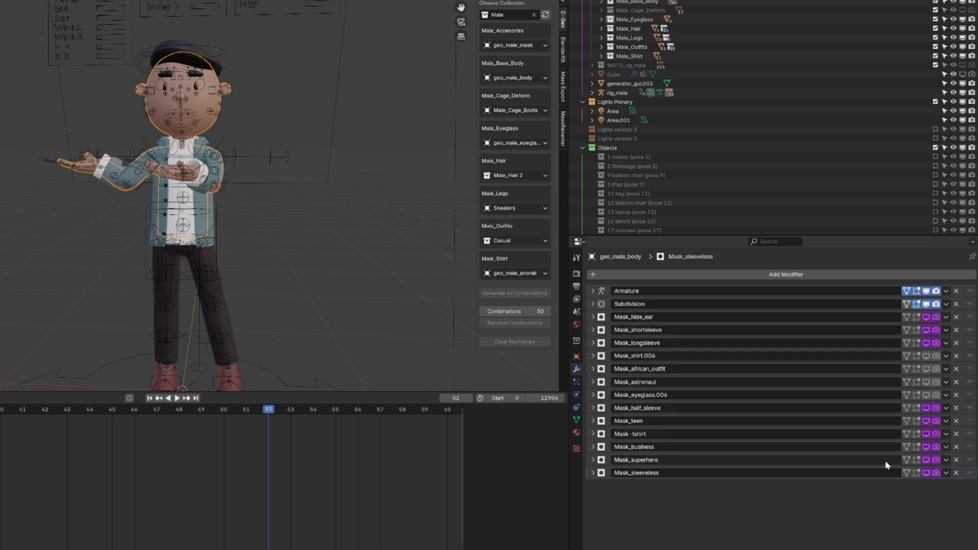
# - Test the Mask_superhero modifier on the male body and enable Mask_business in the viewport and render
pyautogui.click(927, 460)
pyautogui.click(926, 460)
pyautogui.click(927, 447)
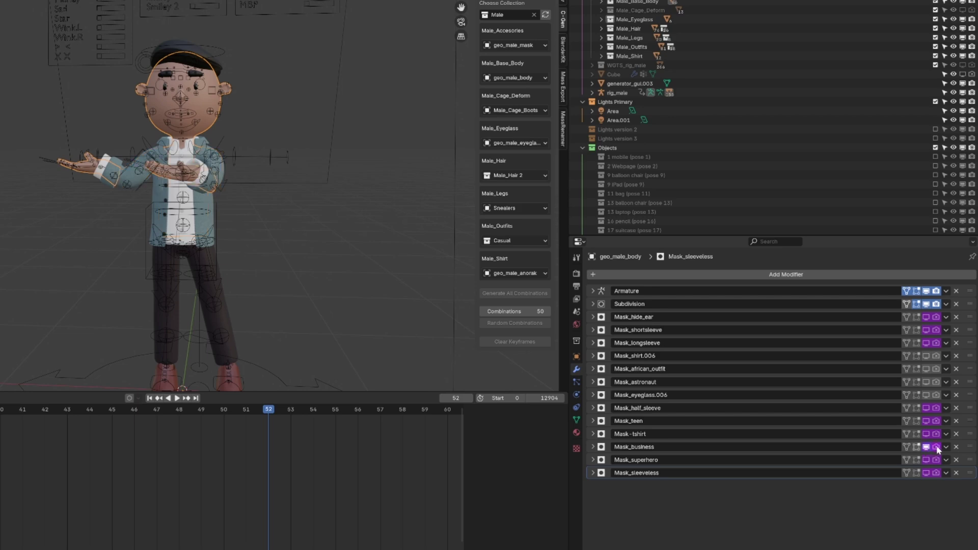
# - Enable the Mask_longsleeve modifier to hide the skin poking through the jacket sleeves, and check the character without overlays
pyautogui.scroll(5, 230, 216)
pyautogui.moveTo(244, 216); pyautogui.dragTo(186, 208, button='middle')
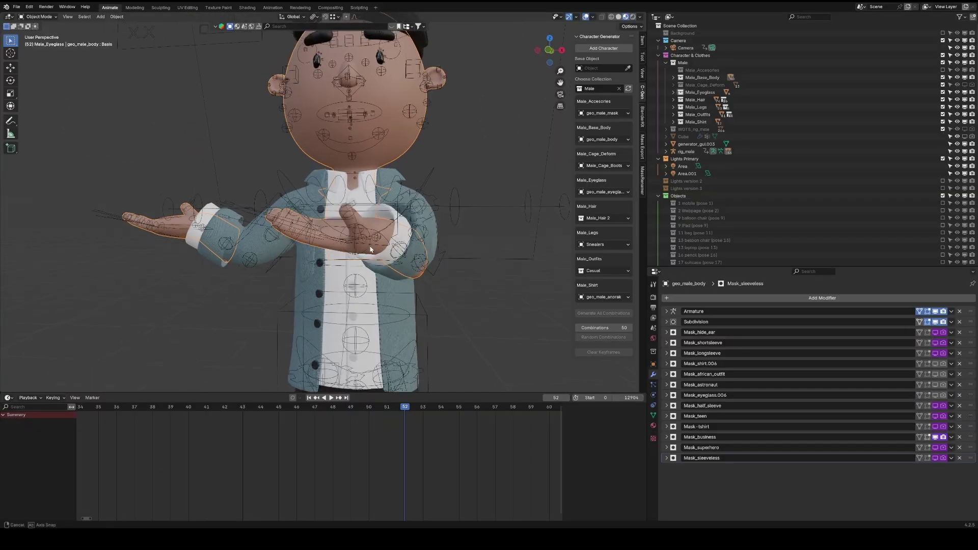
pyautogui.moveTo(337, 240); pyautogui.dragTo(357, 238, button='middle')
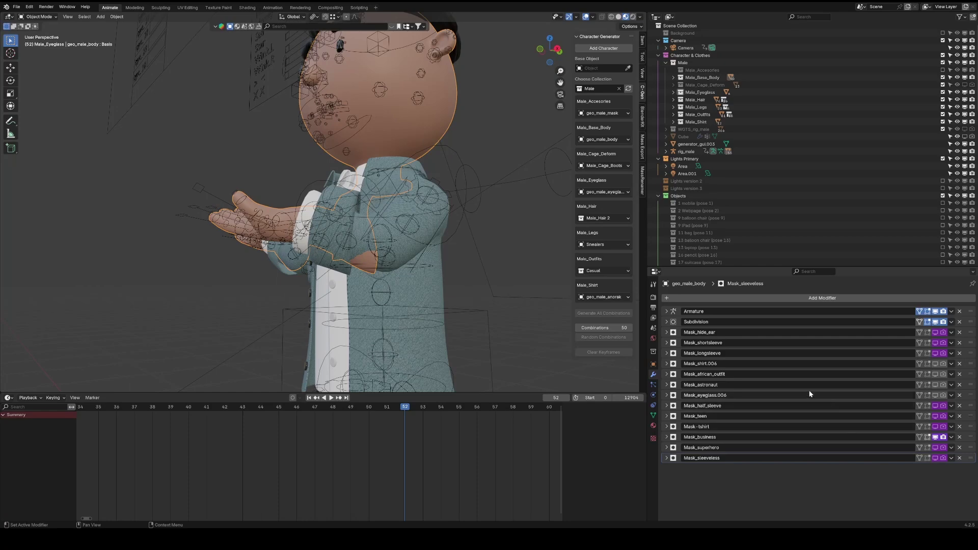
pyautogui.click(943, 353)
pyautogui.moveTo(519, 331); pyautogui.dragTo(336, 302, button='middle')
pyautogui.click(585, 17)
pyautogui.moveTo(410, 195)
pyautogui.mouseDown(button='middle')
pyautogui.moveTo(368, 198)
pyautogui.moveTo(410, 195)
pyautogui.mouseUp(button='middle')
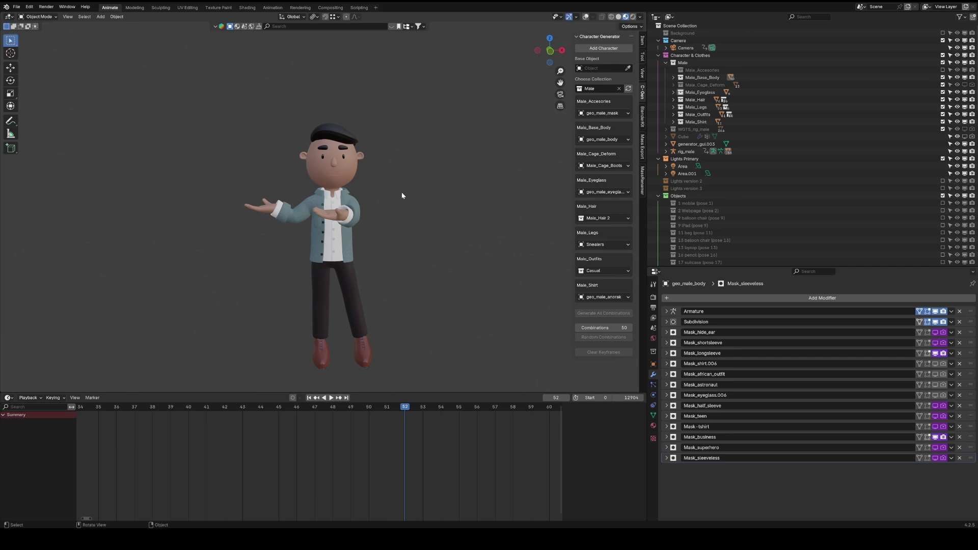
# - Switch the male outfit to Male_African and check how the hat meets the hair from the side
pyautogui.click(602, 270)
pyautogui.click(602, 322)
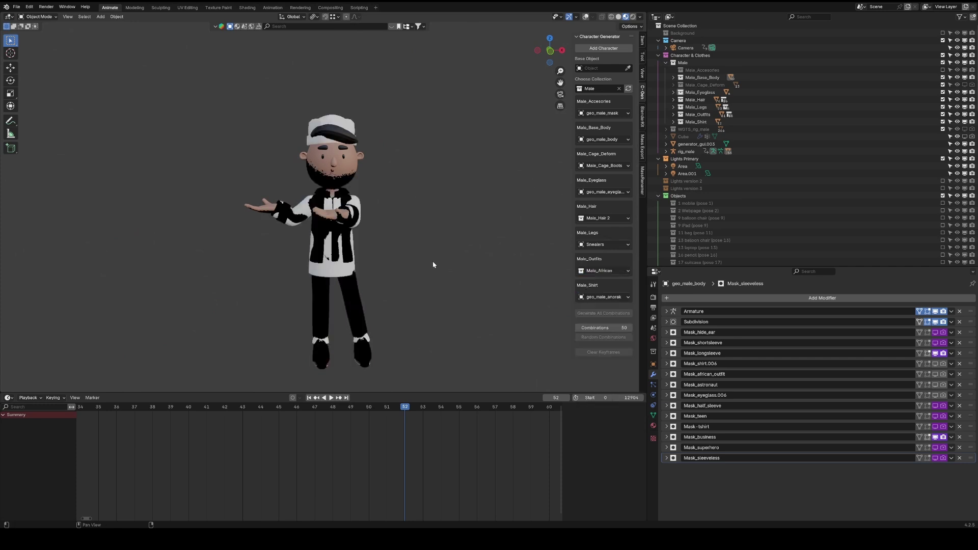
pyautogui.moveTo(389, 254)
pyautogui.mouseDown(button='middle')
pyautogui.moveTo(465, 246)
pyautogui.moveTo(397, 252)
pyautogui.mouseUp(button='middle')
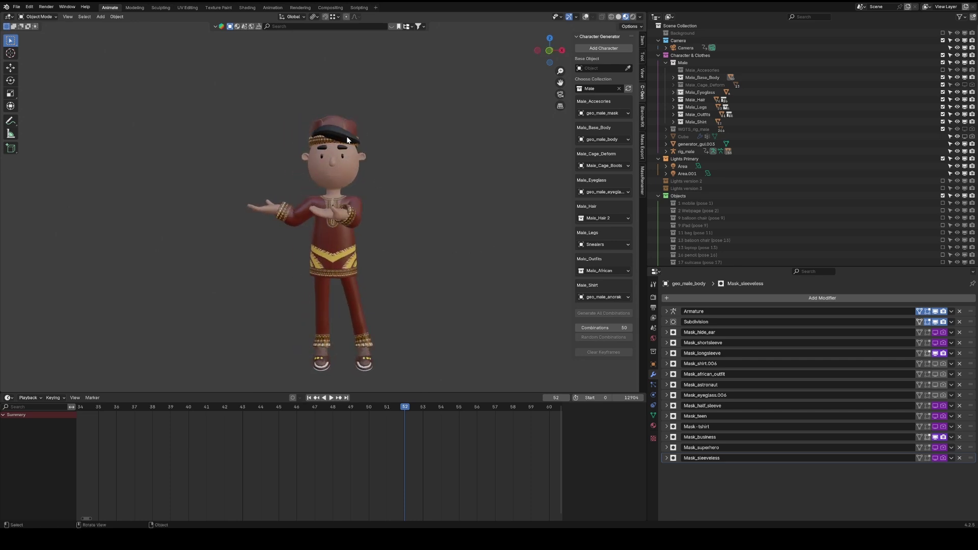
pyautogui.moveTo(346, 136); pyautogui.dragTo(320, 142, button='middle')
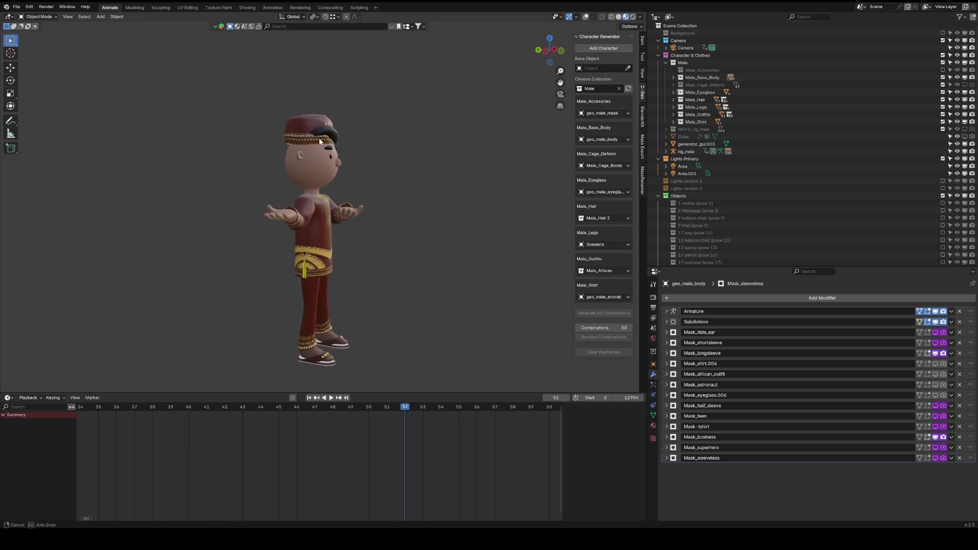
# - With overlays shown, move the African hat up about 0.12 m so it sits higher above the hair
pyautogui.click(312, 117)
pyautogui.click(586, 16)
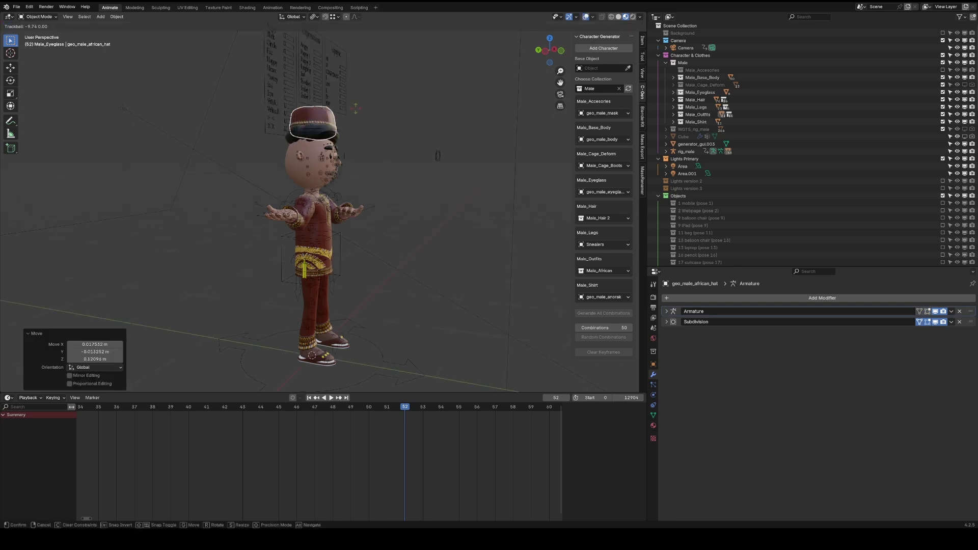
pyautogui.click(354, 115)
pyautogui.click(356, 120)
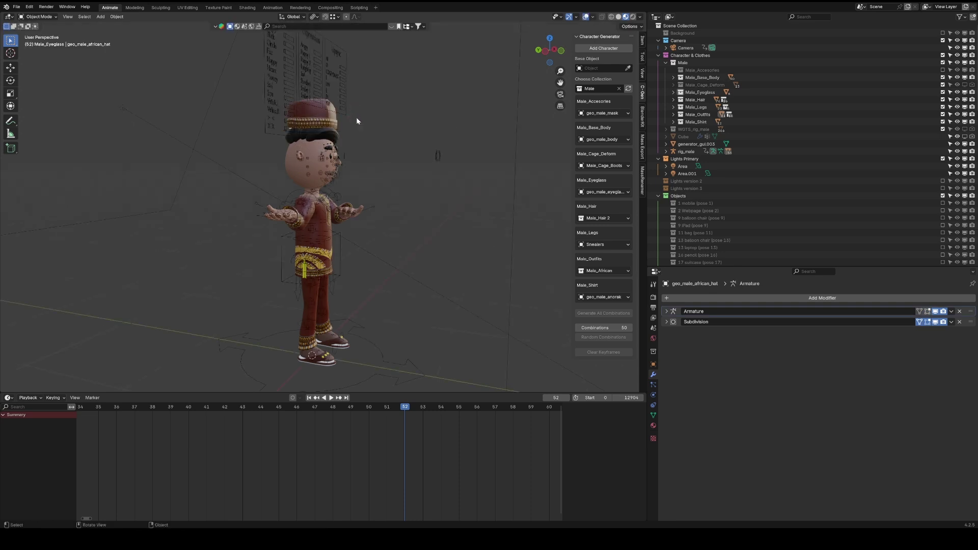
pyautogui.hotkey('ctrl', 'z')
pyautogui.hotkey('ctrl', 'shift', 'z')
# - Nudge the African hat slightly down along Z, tilt it backwards and reposition it over the head
pyautogui.click(334, 115)
pyautogui.press('g')
pyautogui.press('z')
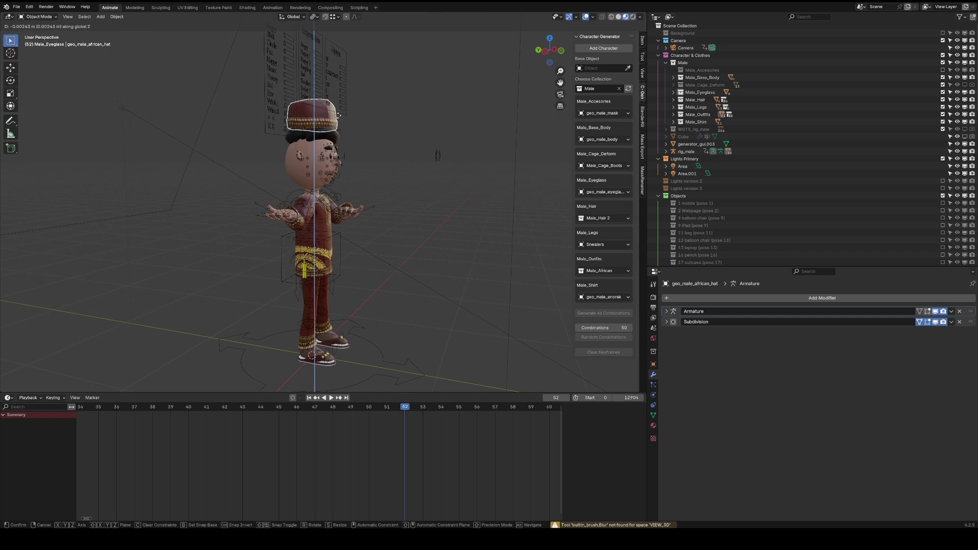
pyautogui.click(333, 115)
pyautogui.press('r')
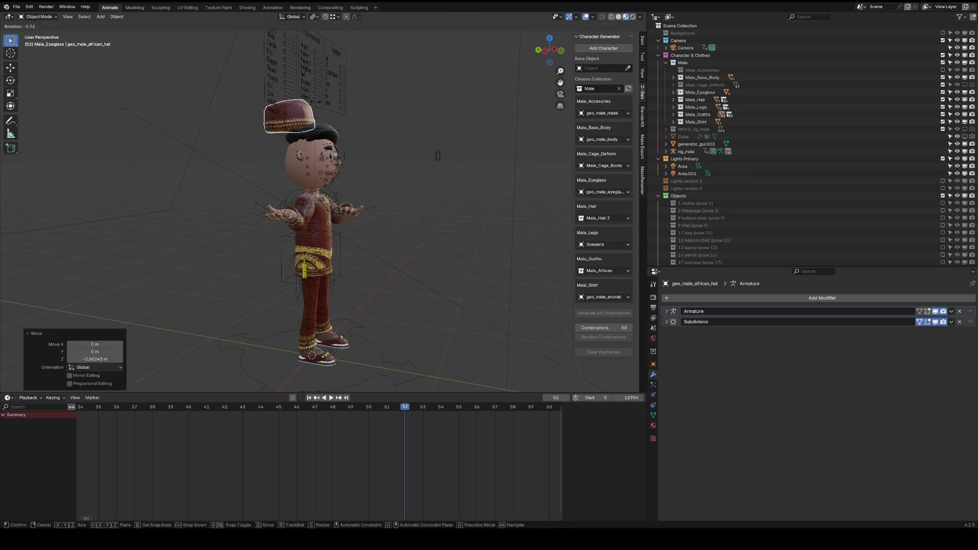
pyautogui.click(333, 101)
pyautogui.press('g')
pyautogui.click(334, 104)
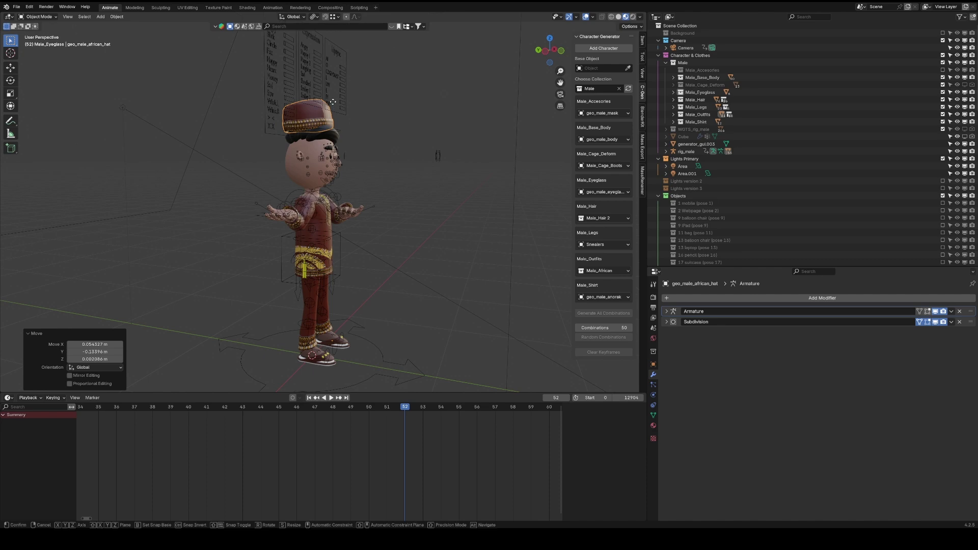
# - Rotate the African hat about the X, Z and Y axes and move it to align with the head
pyautogui.moveTo(433, 119); pyautogui.dragTo(338, 129, button='middle')
pyautogui.press('r')
pyautogui.press('x')
pyautogui.click(343, 130)
pyautogui.press('g')
pyautogui.click(329, 130)
pyautogui.press('r')
pyautogui.press('z')
pyautogui.click(343, 131)
pyautogui.press('r')
pyautogui.press('y')
pyautogui.click(344, 128)
pyautogui.press('g')
pyautogui.click(340, 130)
# - Fine-tune the African hat's position and X rotation from another angle, and check the fit from the front
pyautogui.moveTo(340, 134); pyautogui.dragTo(401, 141, button='middle')
pyautogui.press('g')
pyautogui.click(456, 141)
pyautogui.press('g')
pyautogui.click(397, 141)
pyautogui.press('r')
pyautogui.press('x')
pyautogui.click(394, 163)
pyautogui.click(391, 176)
pyautogui.moveTo(405, 179); pyautogui.dragTo(396, 177, button='middle')
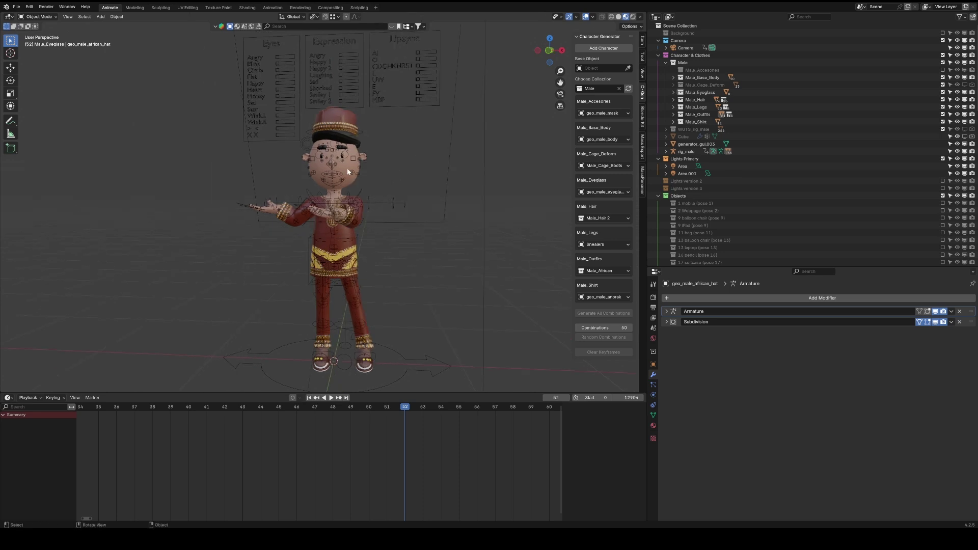
# - Try the Male_Chef and Male_Doctor outfits on the character and settle on Seller_outfit
pyautogui.click(604, 270)
pyautogui.click(604, 346)
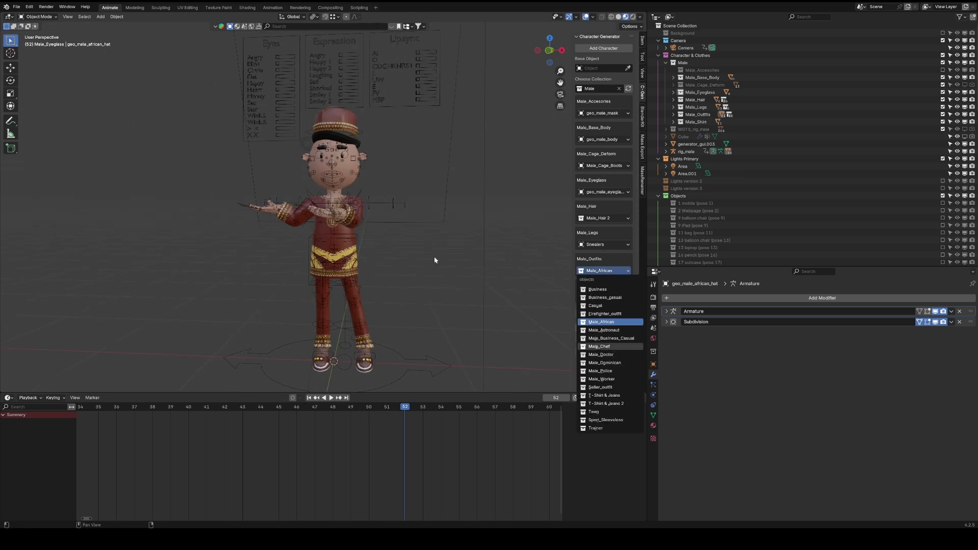
pyautogui.click(619, 270)
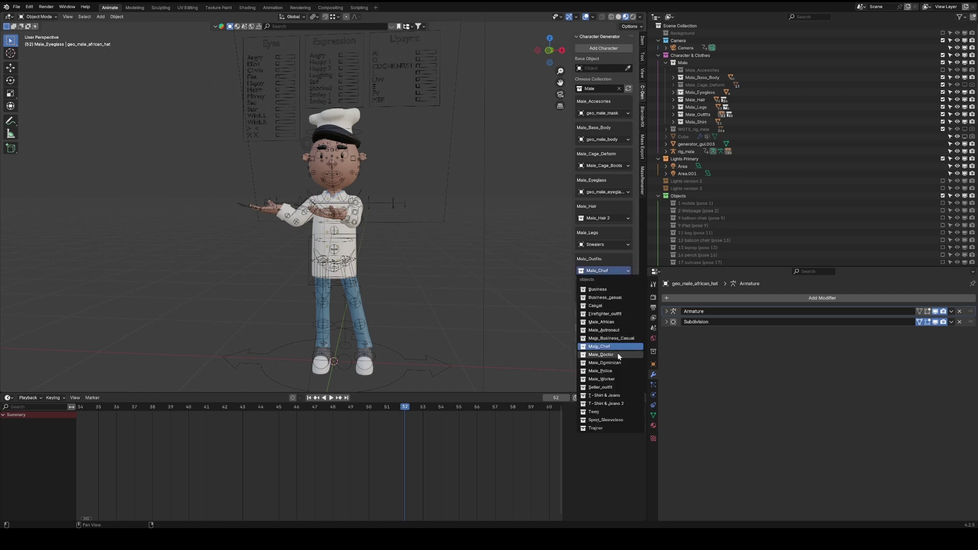
pyautogui.click(601, 355)
pyautogui.click(604, 270)
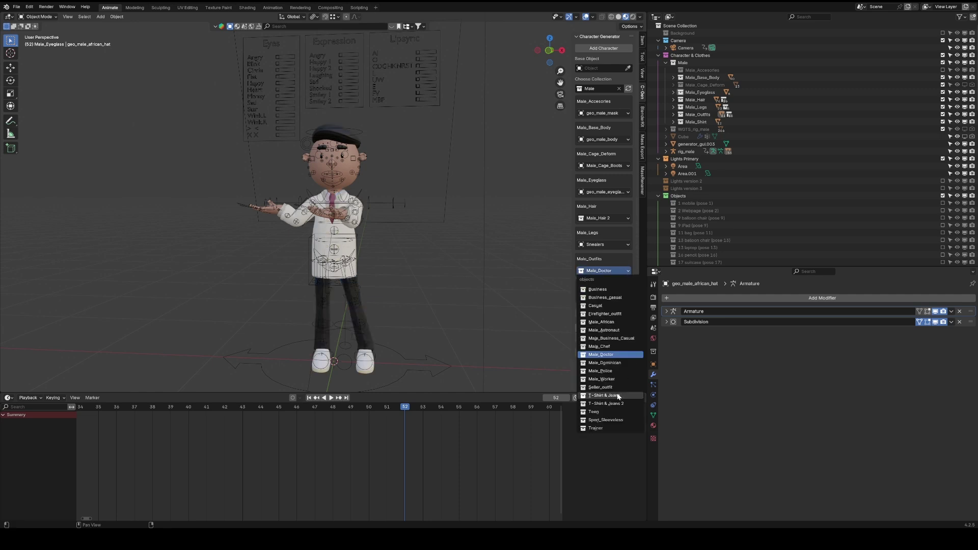
pyautogui.click(614, 389)
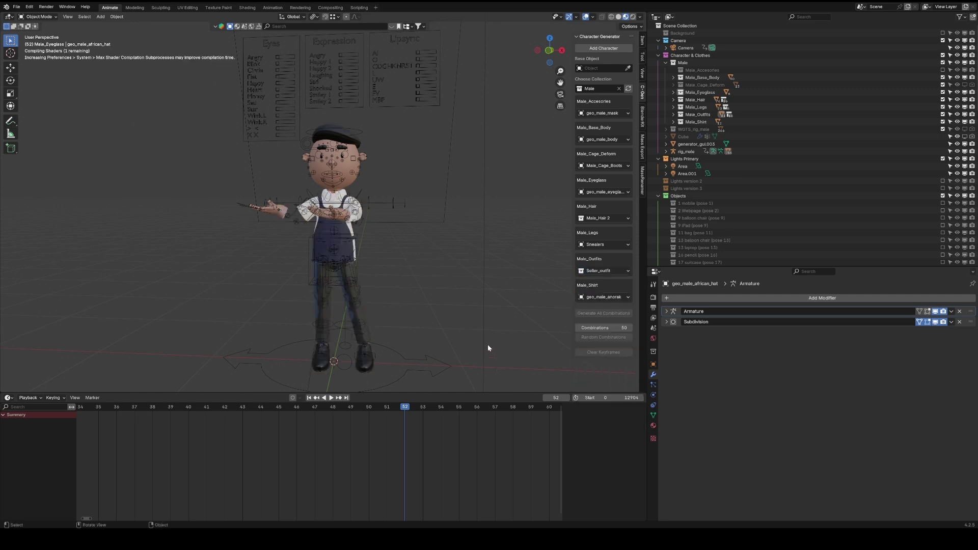
# - Select the male body mesh and disable its Mask_business and Mask_longsleeve modifiers to bring back the bare arms
pyautogui.moveTo(419, 245); pyautogui.dragTo(324, 208, button='middle')
pyautogui.click(280, 209)
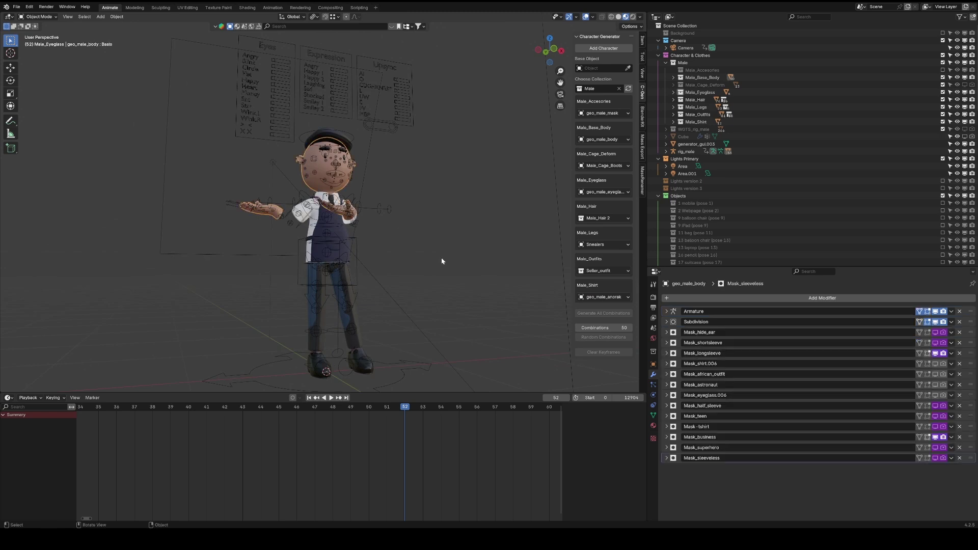
pyautogui.click(935, 437)
pyautogui.click(936, 354)
pyautogui.click(935, 438)
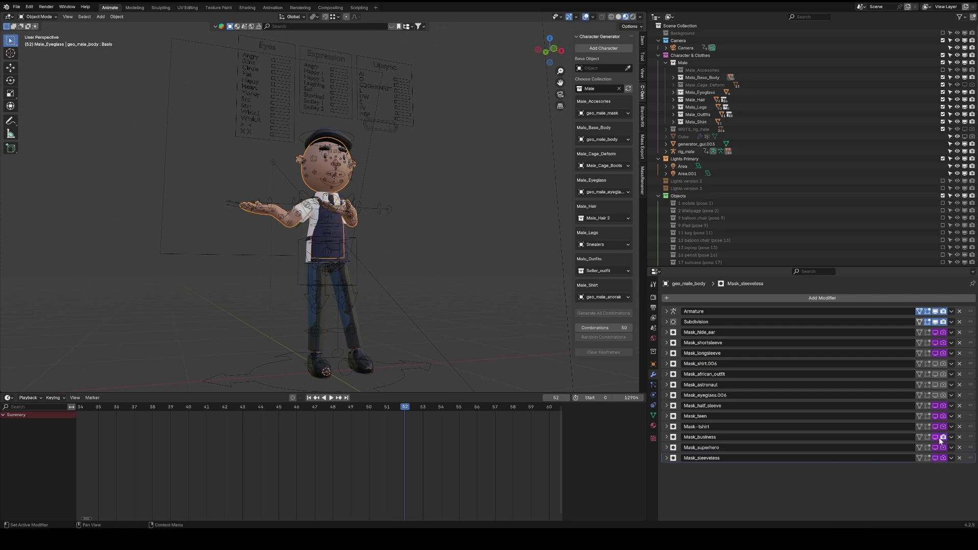
# - Enable the Mask_shortsleeve modifier on the body to hide the skin poking through the seller shirt's sleeves
pyautogui.moveTo(466, 285); pyautogui.dragTo(364, 295, button='middle')
pyautogui.scroll(5, 365, 255)
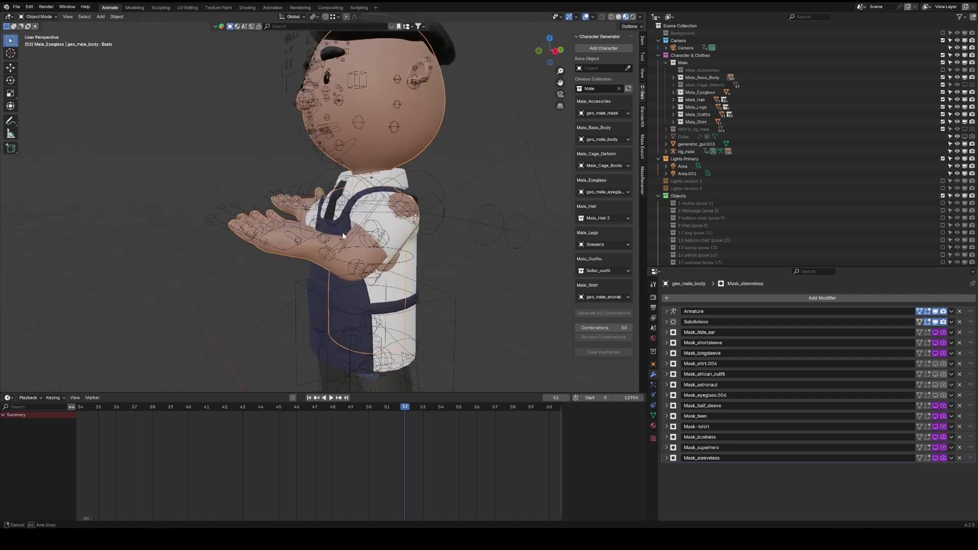
pyautogui.moveTo(382, 216); pyautogui.dragTo(356, 218, button='middle')
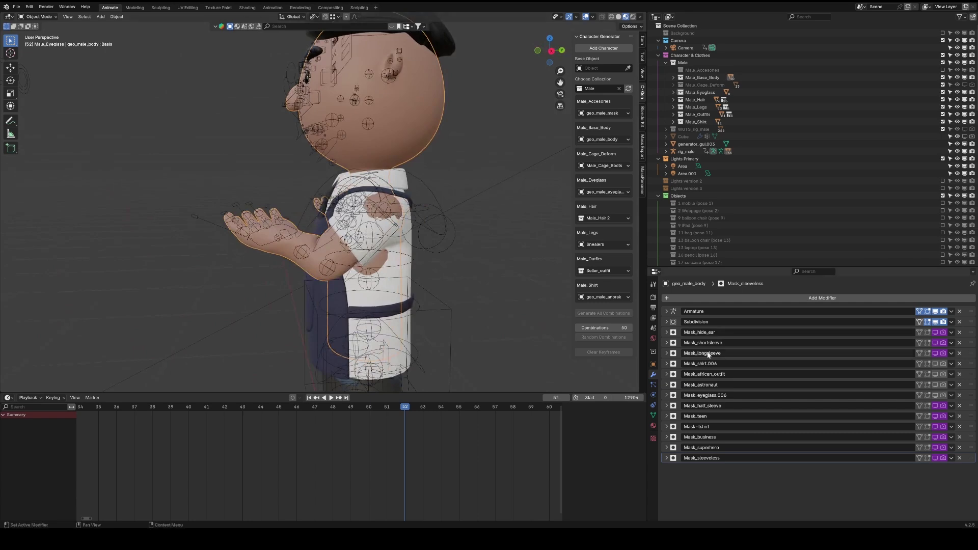
pyautogui.click(934, 344)
pyautogui.click(928, 343)
pyautogui.moveTo(342, 295); pyautogui.dragTo(484, 296, button='middle')
pyautogui.moveTo(292, 272); pyautogui.dragTo(239, 290, button='middle')
pyautogui.scroll(-4, 323, 312)
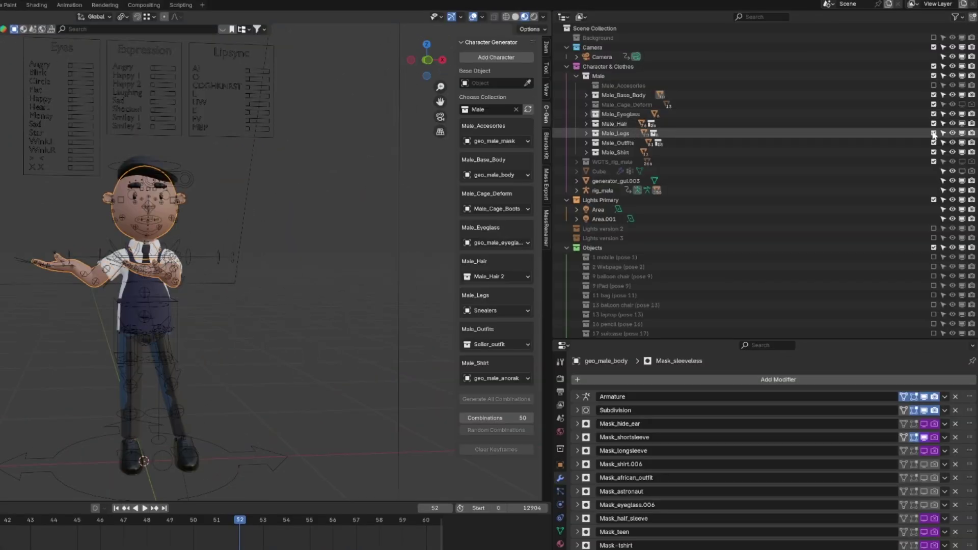
# - Exclude the Male_Legs collection from the view layer and return the rig to Object Mode
pyautogui.click(934, 133)
pyautogui.click(130, 396)
pyautogui.hotkey('ctrl', 'Tab')
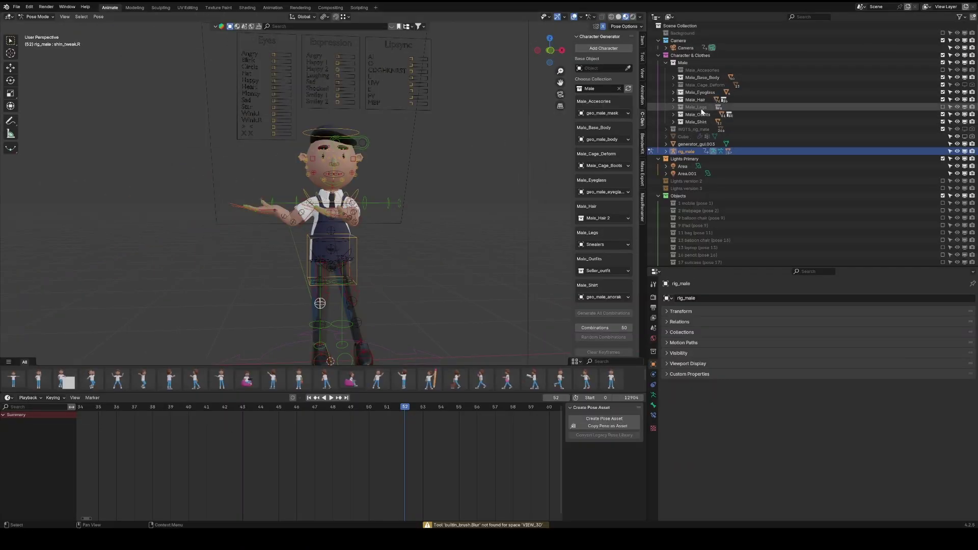
pyautogui.click(700, 116)
pyautogui.hotkey('ctrl', 'Tab')
# - Select the seller pants, find them in the Seller_outfit collection, and hide the duplicate Seller_pants.001 in the viewport while keeping Seller_pants shown
pyautogui.scroll(-2, 308, 294)
pyautogui.click(324, 284)
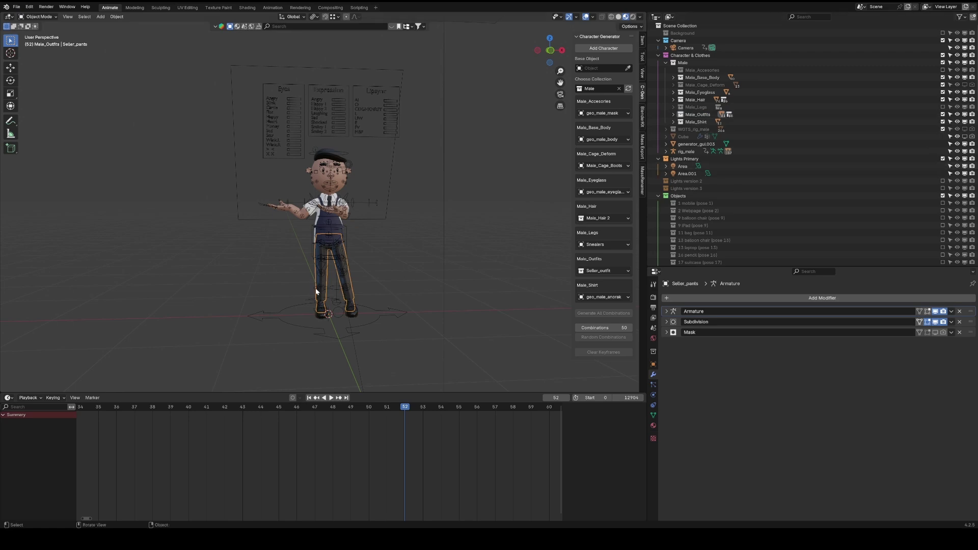
pyautogui.scroll(6, 317, 296)
pyautogui.click(298, 339)
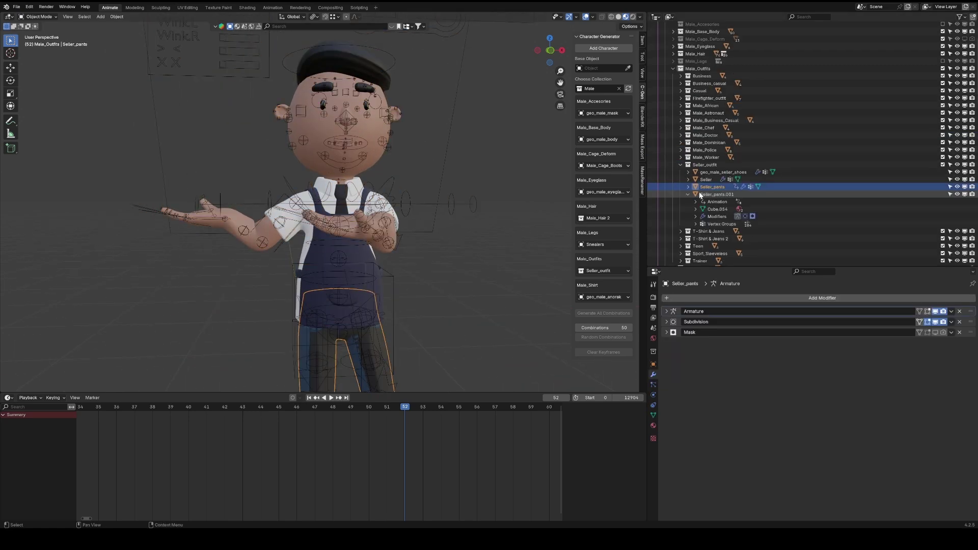
pyautogui.scroll(-3, 470, 243)
pyautogui.click(689, 194)
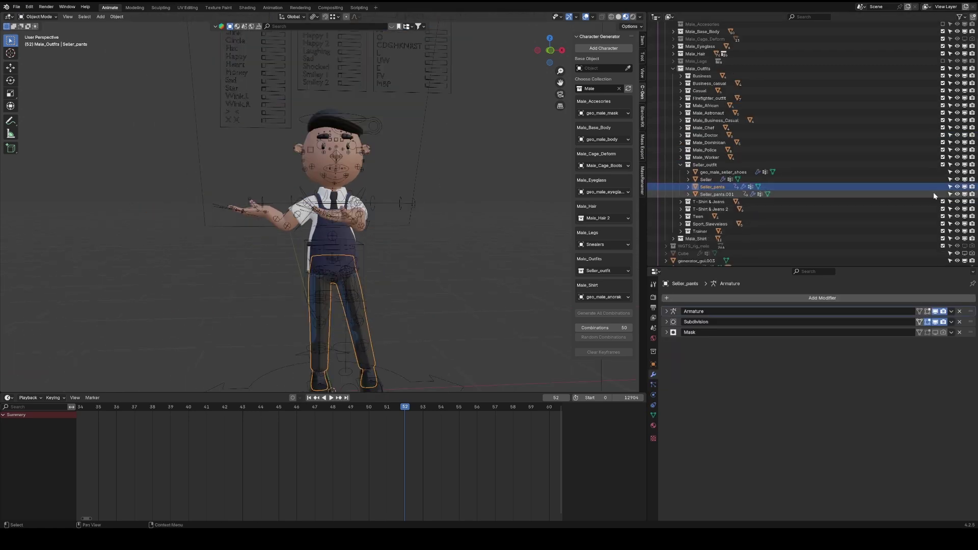
pyautogui.click(965, 187)
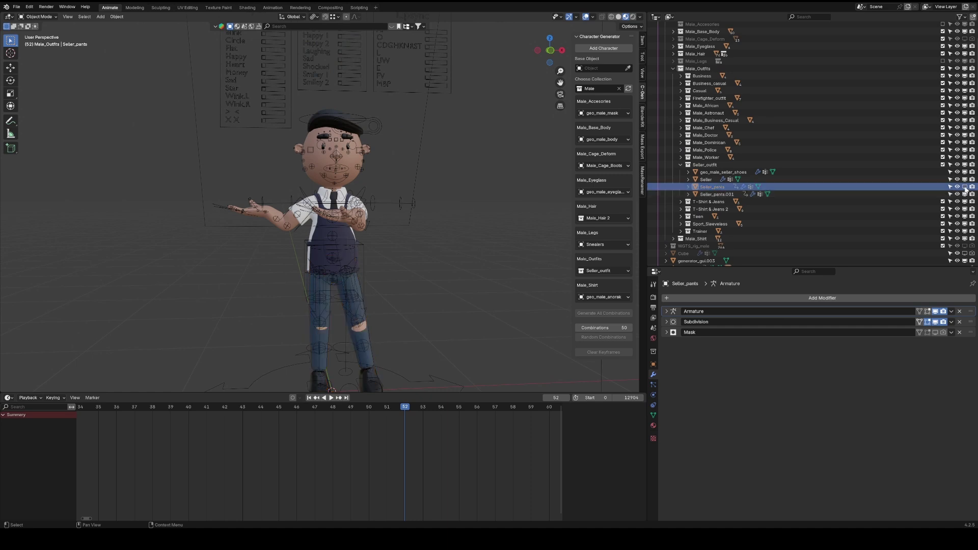
pyautogui.click(965, 187)
pyautogui.click(965, 194)
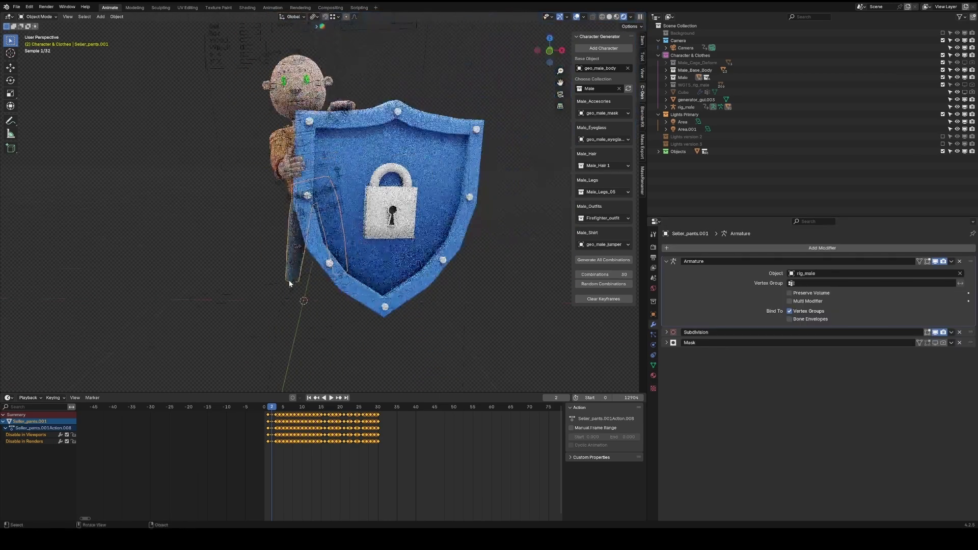
# - Expand the Male collection and its Male_Legs subcollection to examine the clothing variants inside
pyautogui.click(667, 71)
pyautogui.click(666, 71)
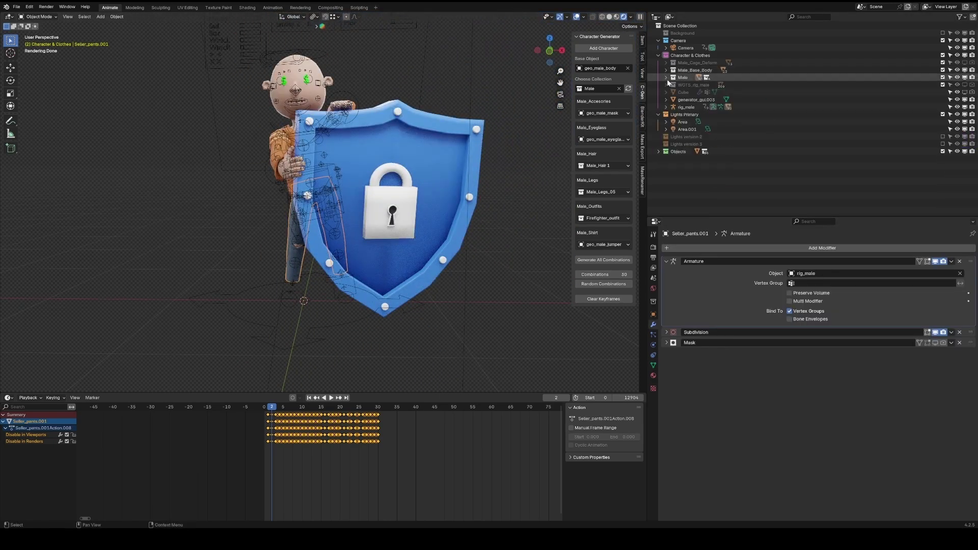
pyautogui.click(667, 78)
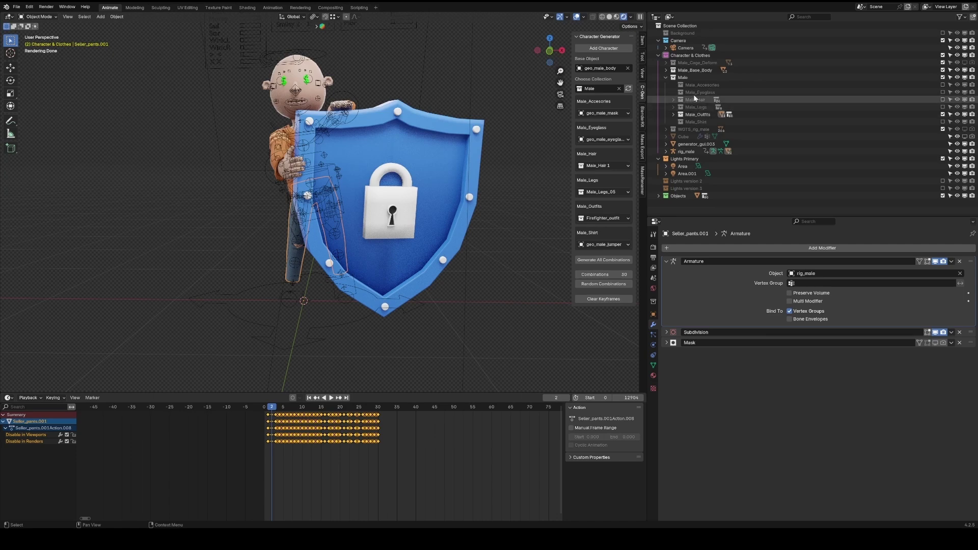
pyautogui.click(673, 107)
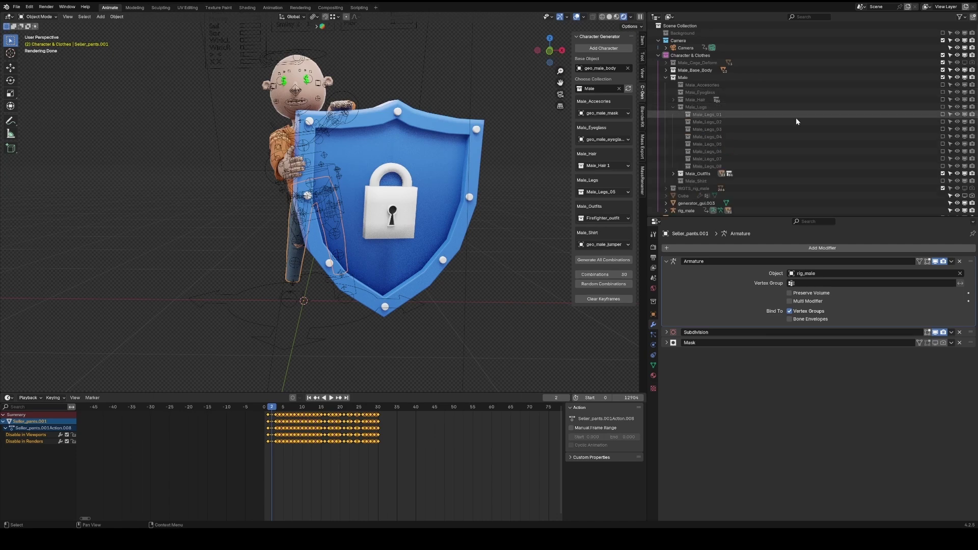
# - Scrub the timeline through the generated character combinations and clear the Character Generator's keyframes
pyautogui.moveTo(267, 409); pyautogui.dragTo(306, 408)
pyautogui.press('Escape')
pyautogui.scroll(-5, 368, 289)
pyautogui.scroll(5, 382, 277)
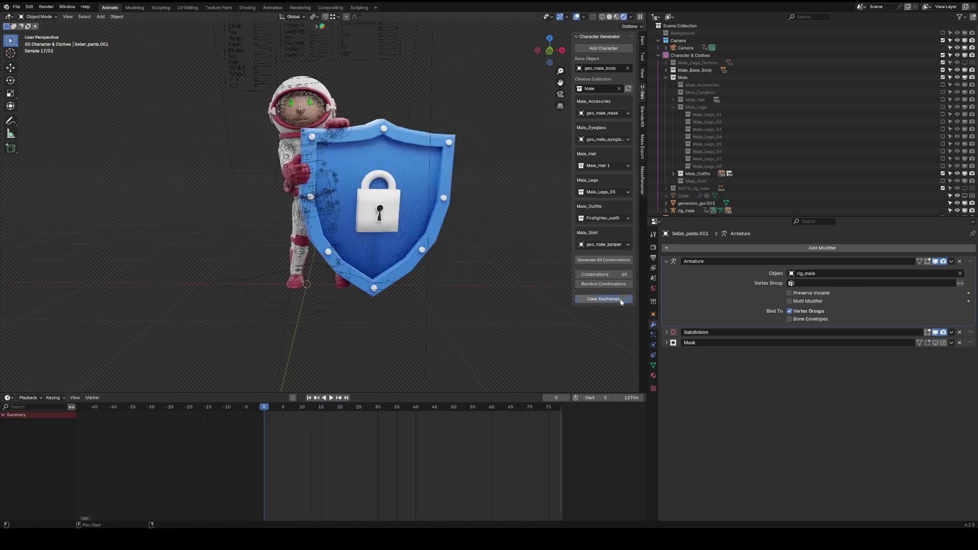
# - Play and scrub the first frames to check the character without keyframes, ending on frame 0
pyautogui.press('space')
pyautogui.press('space')
pyautogui.click(275, 408)
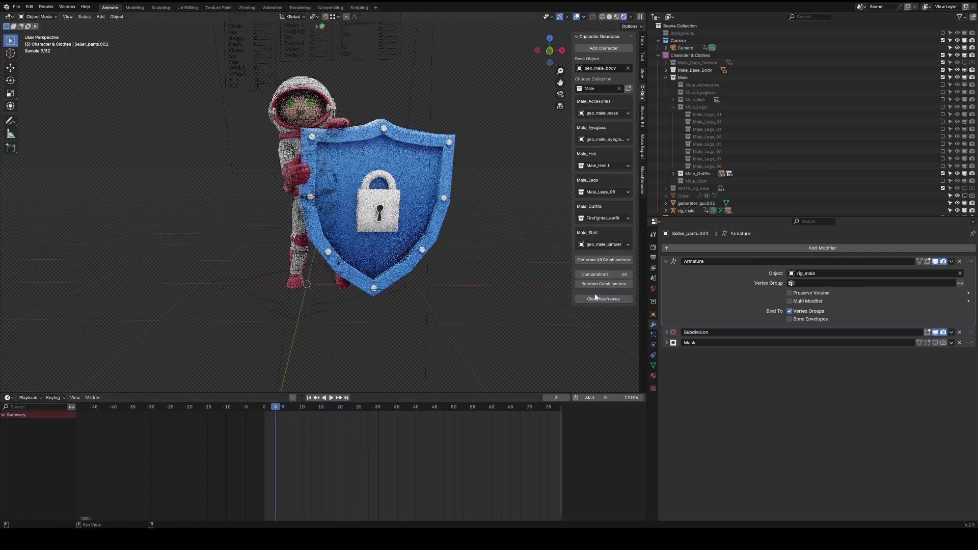
pyautogui.moveTo(275, 441); pyautogui.dragTo(263, 410)
# - Check how many combinations Generate All Combinations would create from the full Male collection, without generating them
pyautogui.scroll(3, 316, 161)
pyautogui.scroll(-5, 347, 155)
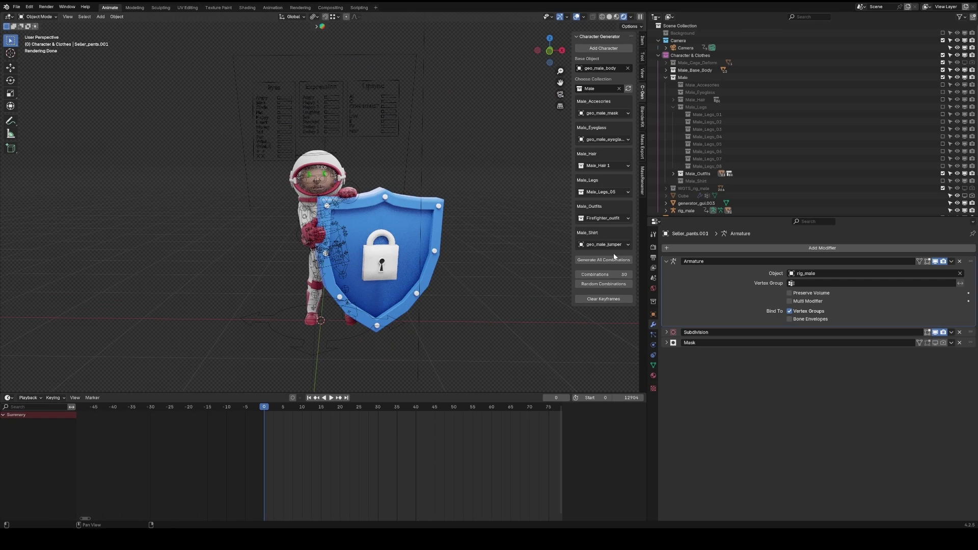
pyautogui.click(594, 263)
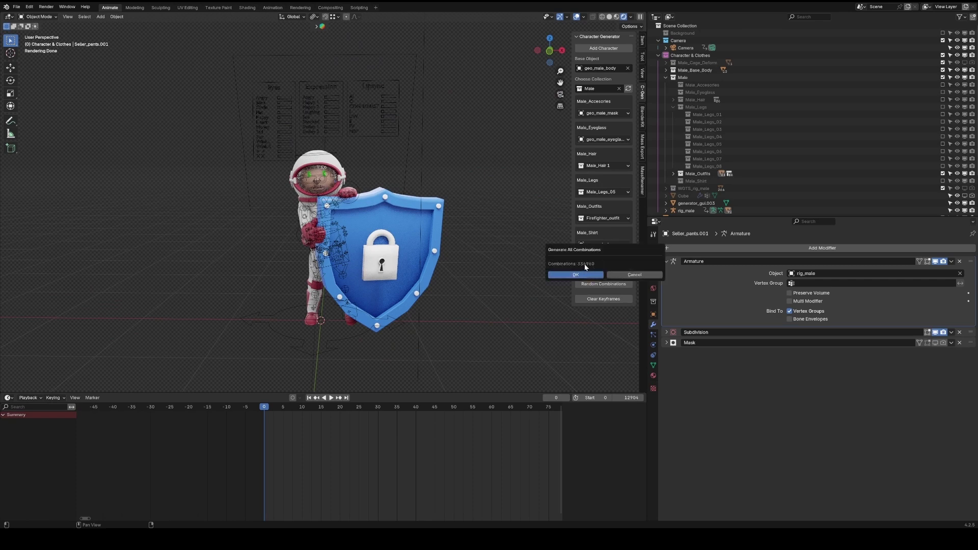
pyautogui.click(628, 274)
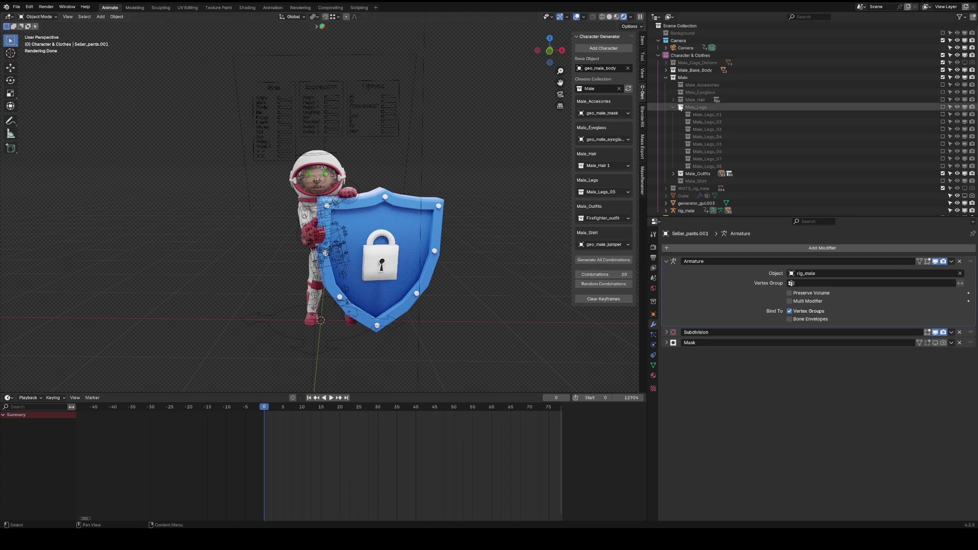
# - Move the accessories, eyeglass, hair, legs and shirt collections out of Male into Character & Clothes, leaving only Male_Outfits inside
pyautogui.click(674, 107)
pyautogui.click(685, 100)
pyautogui.click(690, 106)
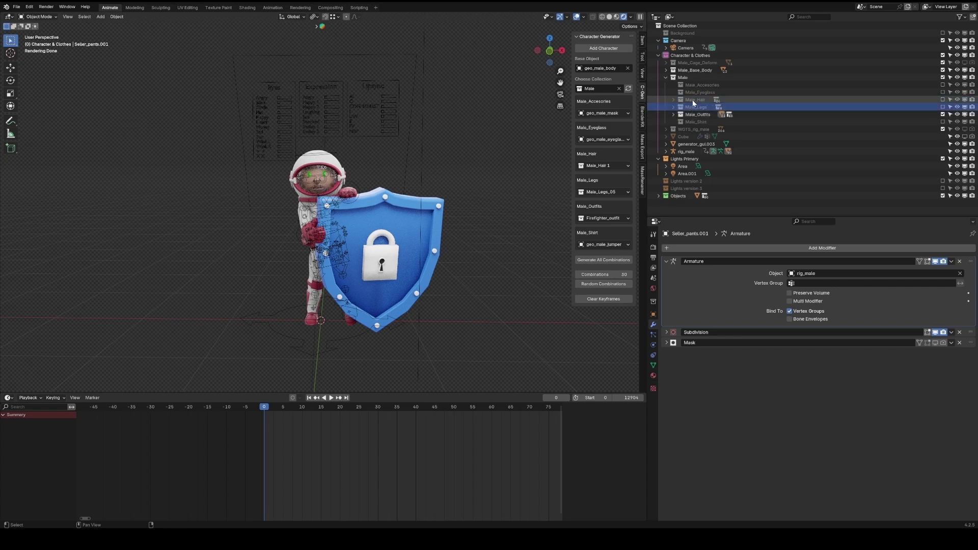
pyautogui.keyDown('shift'); pyautogui.click(689, 85); pyautogui.keyUp('shift')
pyautogui.moveTo(623, 93); pyautogui.dragTo(623, 87)
pyautogui.moveTo(641, 146); pyautogui.dragTo(607, 134)
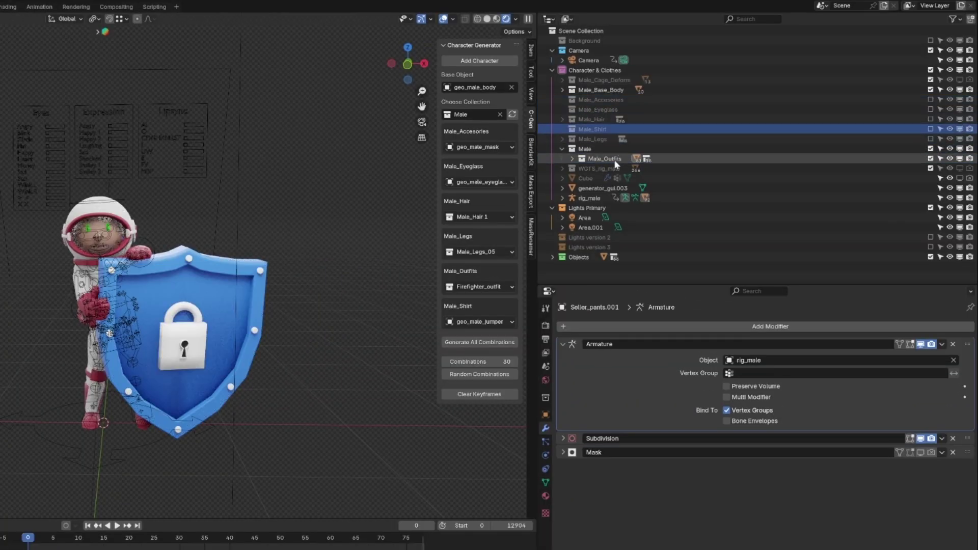
# - Refresh the Character Generator's Male collection and generate all combinations of Male_Outfits
pyautogui.click(512, 114)
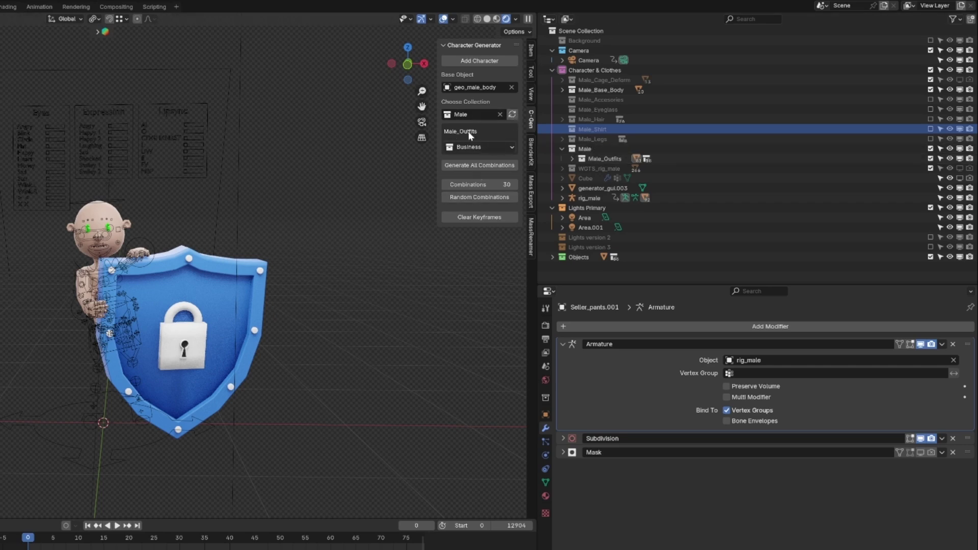
pyautogui.click(483, 165)
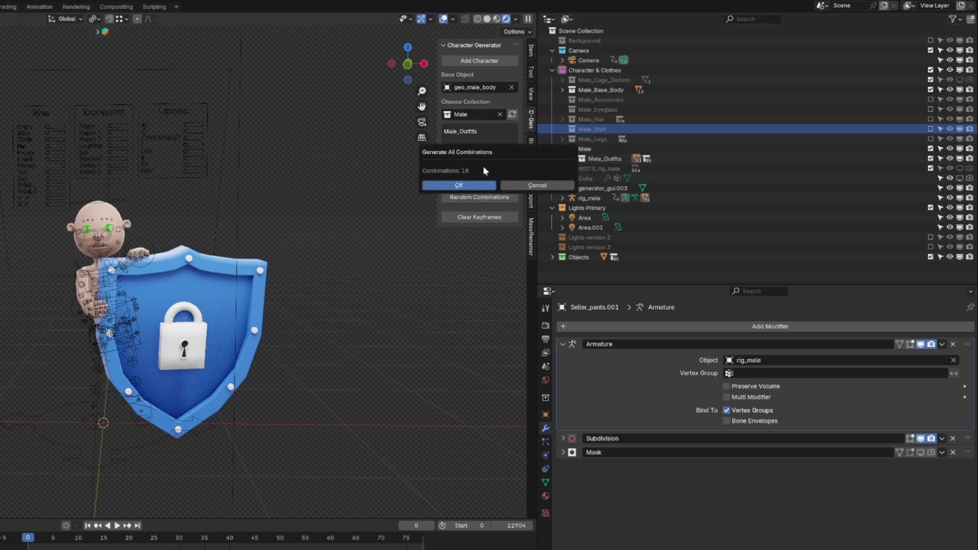
pyautogui.click(470, 185)
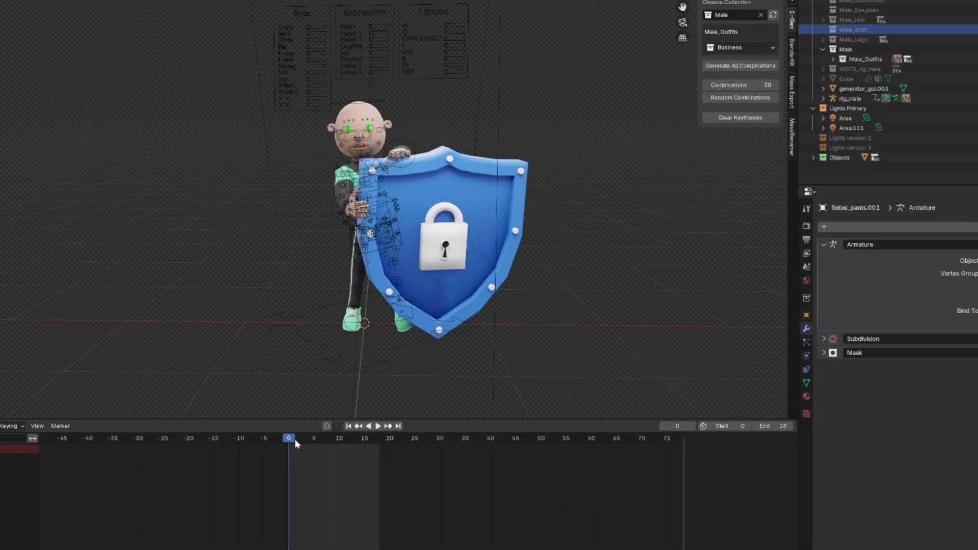
# - Play and scrub through the generated outfit frames, stopping at frame 2 to inspect the character up close
pyautogui.press('space')
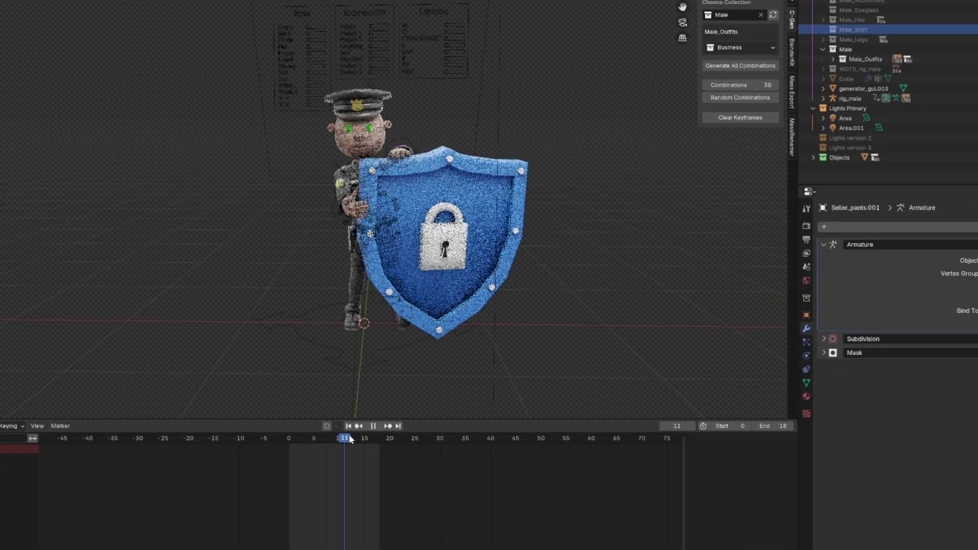
pyautogui.press('space')
pyautogui.moveTo(371, 438); pyautogui.dragTo(299, 438)
pyautogui.moveTo(347, 326); pyautogui.dragTo(401, 322, button='middle')
pyautogui.scroll(3, 368, 209)
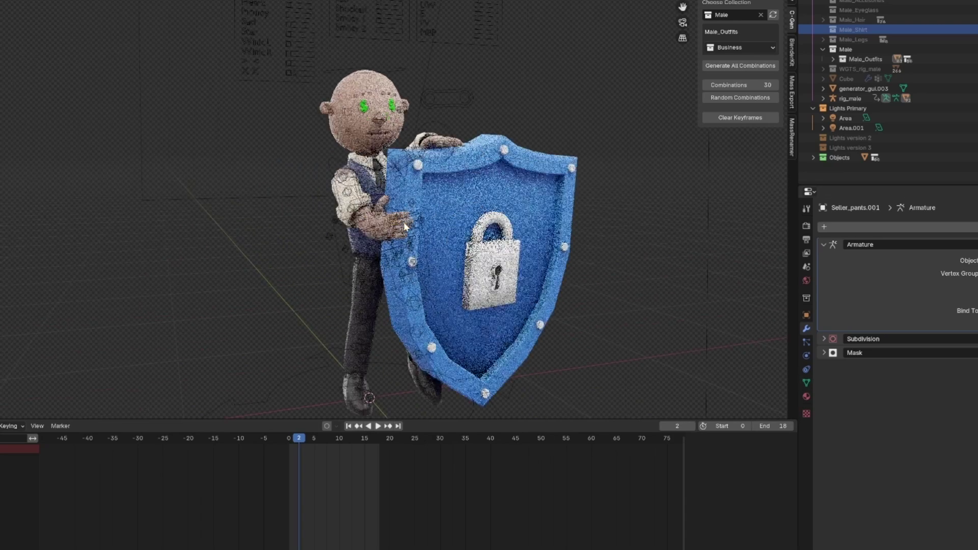